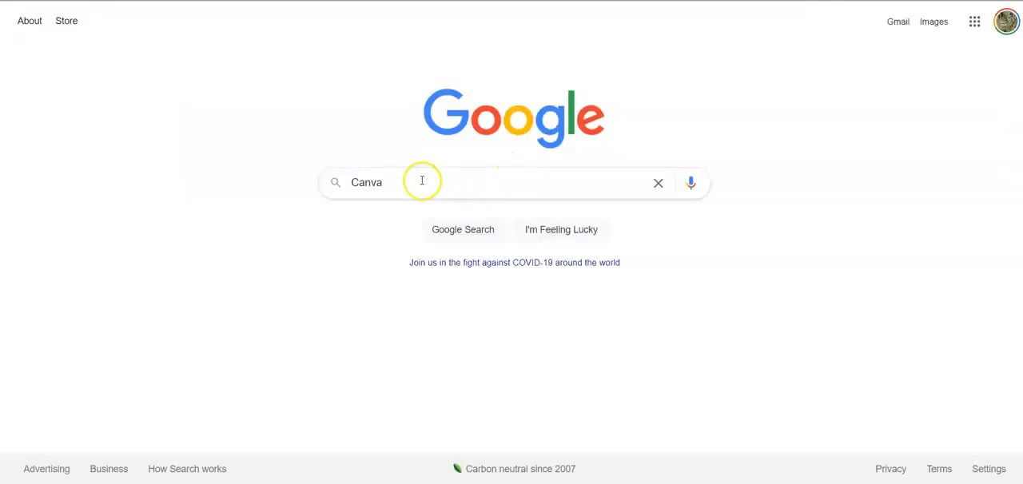
- Search Google for "Canva" and look through the results for the Canva website
drag(420, 180, 336, 183)
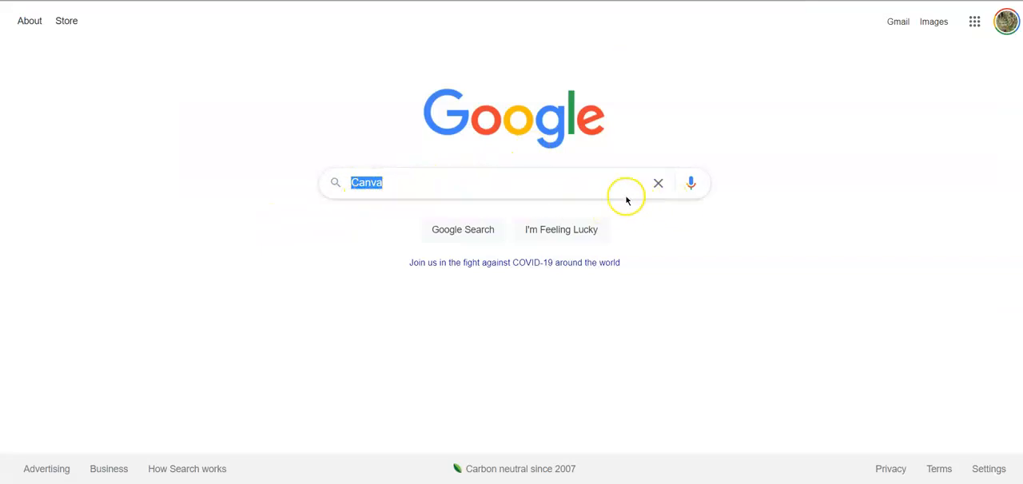
click(596, 175)
key(Return)
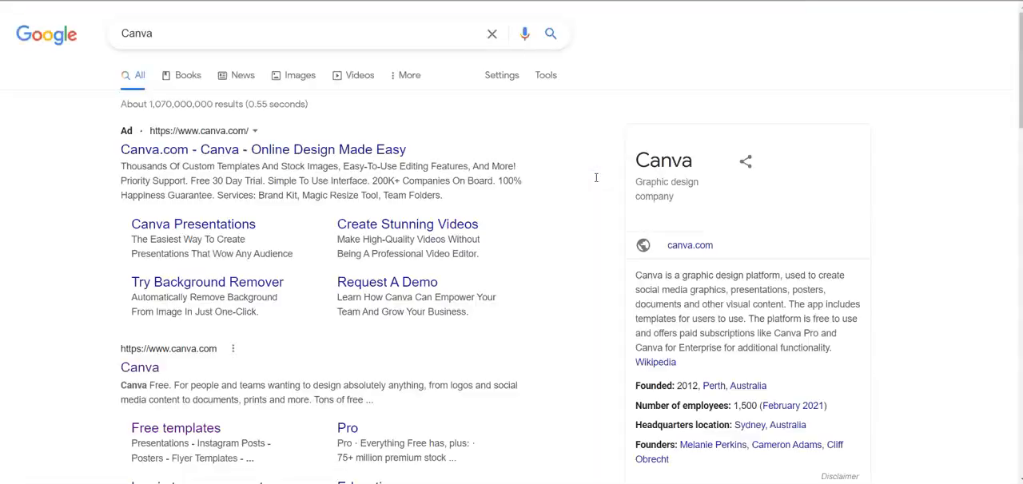
scroll(593, 200, down, 3)
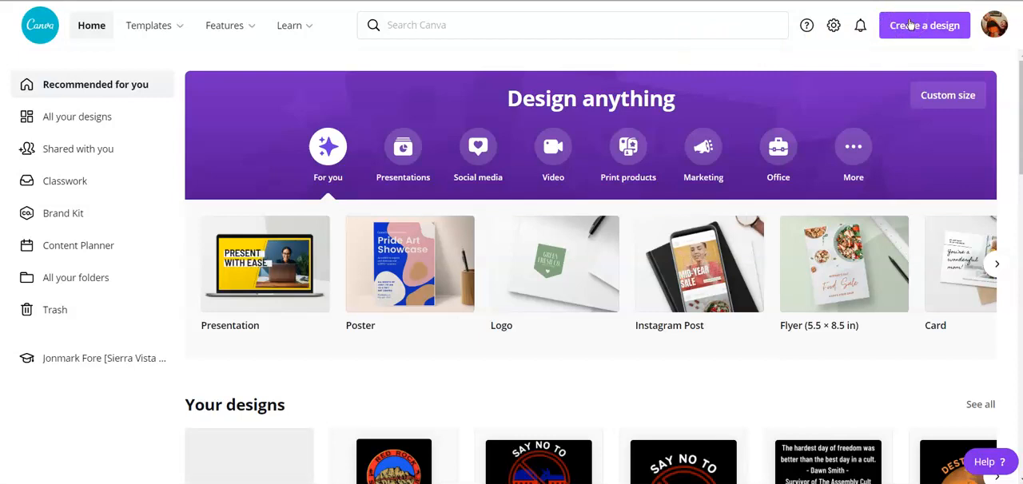
- Create a new custom-size design of 4500 x 5400 px in Canva
click(909, 25)
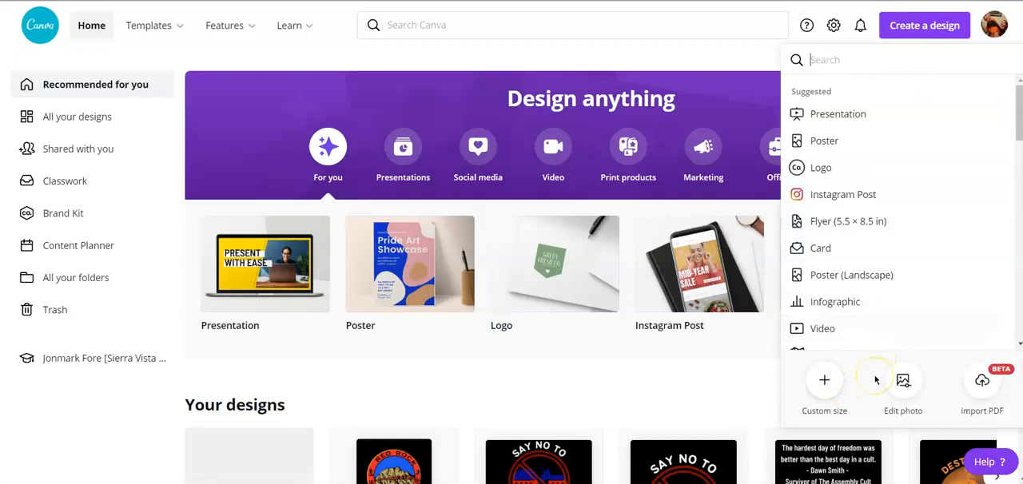
click(824, 380)
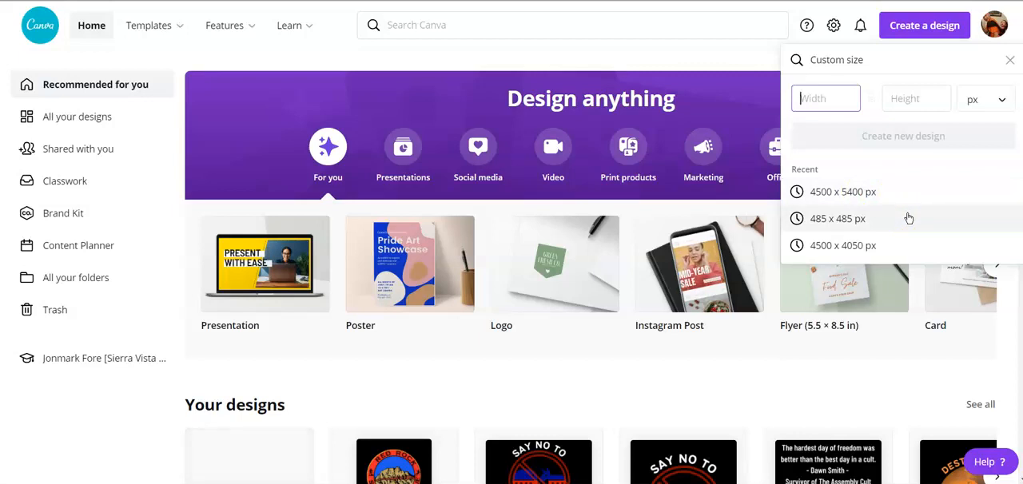
click(908, 246)
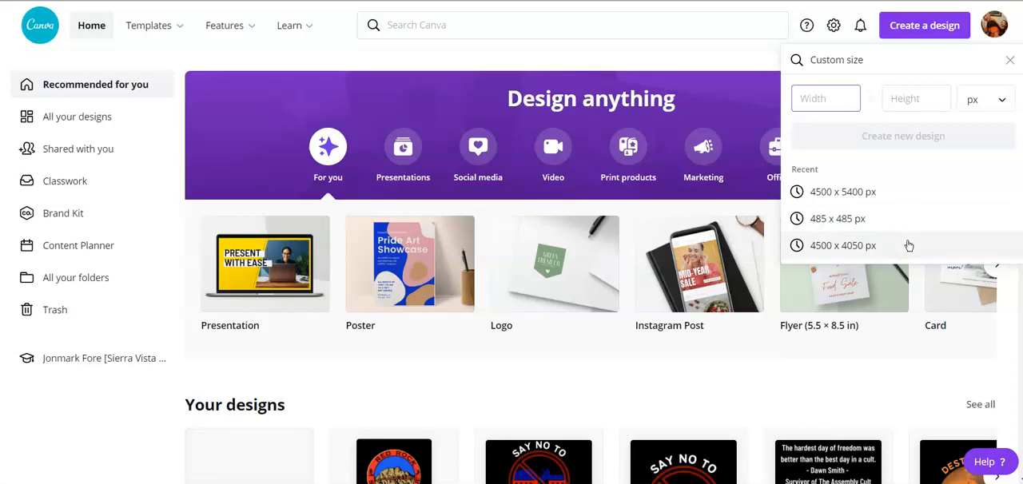
click(908, 200)
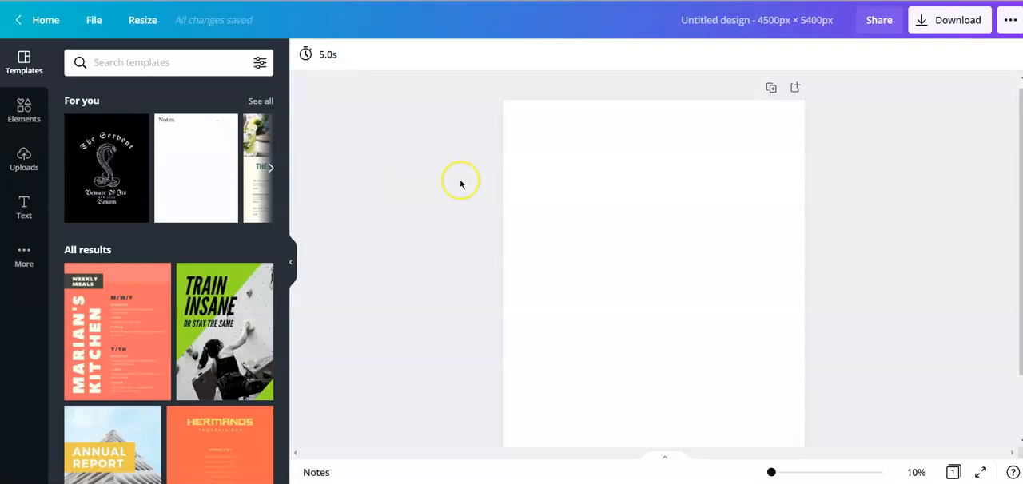
- Set the blank page's background color to the default black
click(624, 167)
click(437, 242)
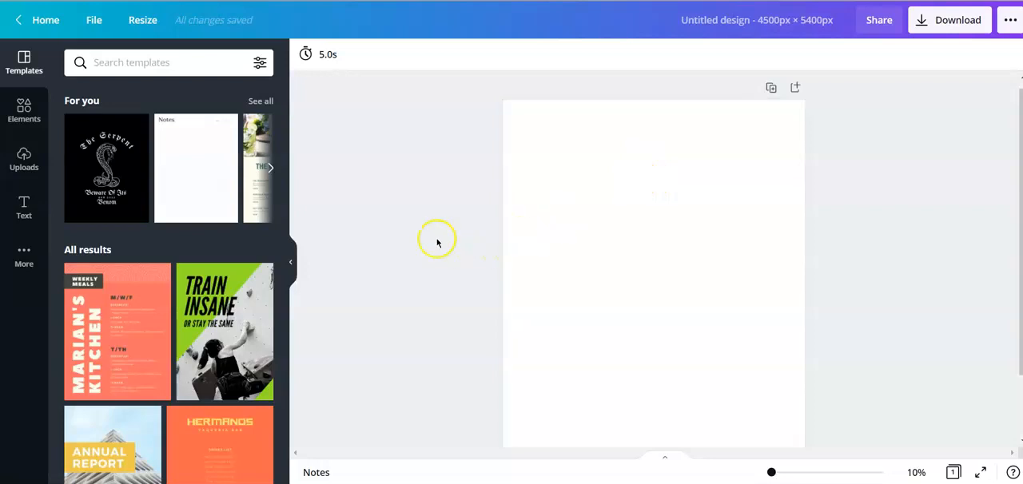
click(634, 218)
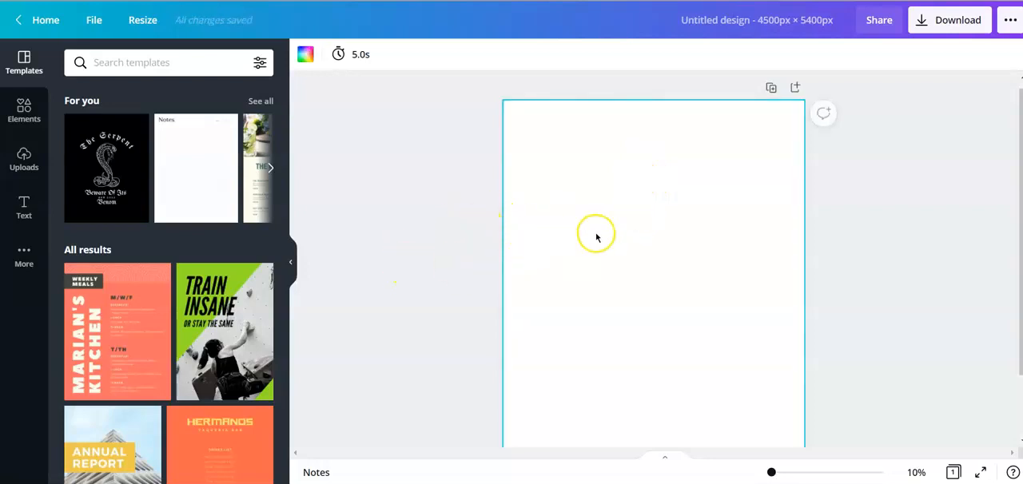
click(306, 56)
click(79, 267)
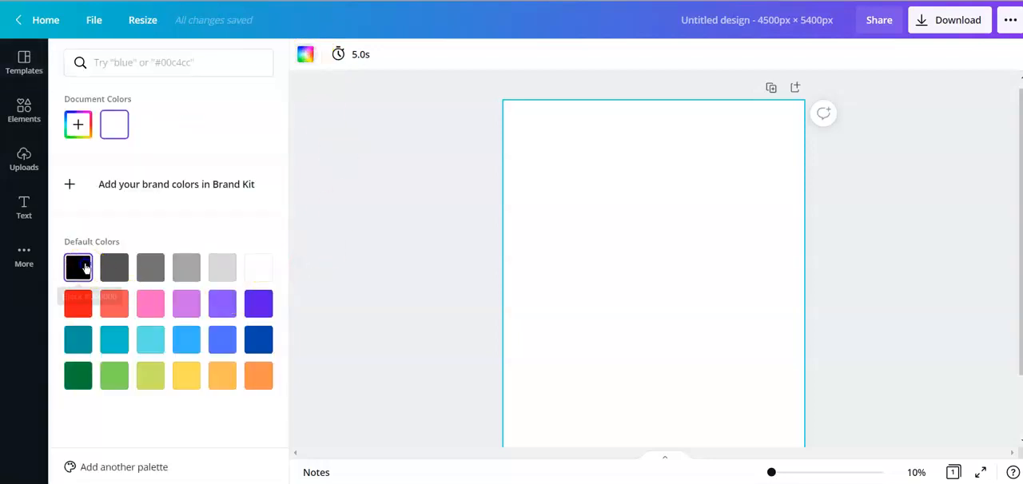
click(379, 212)
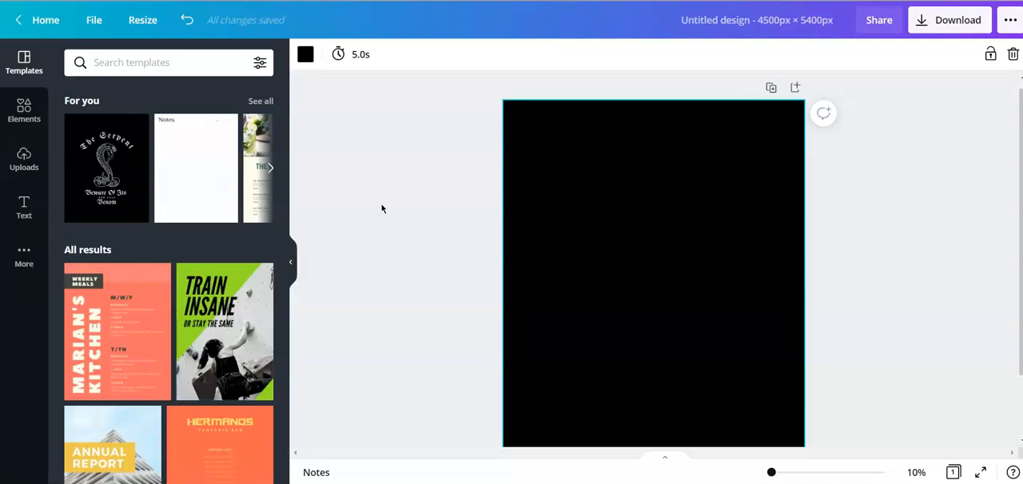
- Start a custom background color, search Google for "burnt orange color code" and select the hex value CC5500 in the result
click(305, 54)
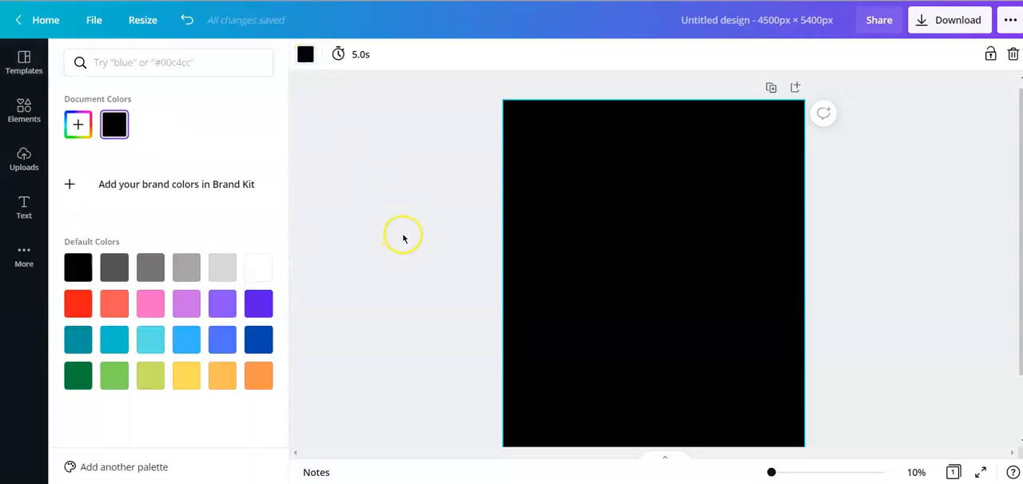
click(78, 127)
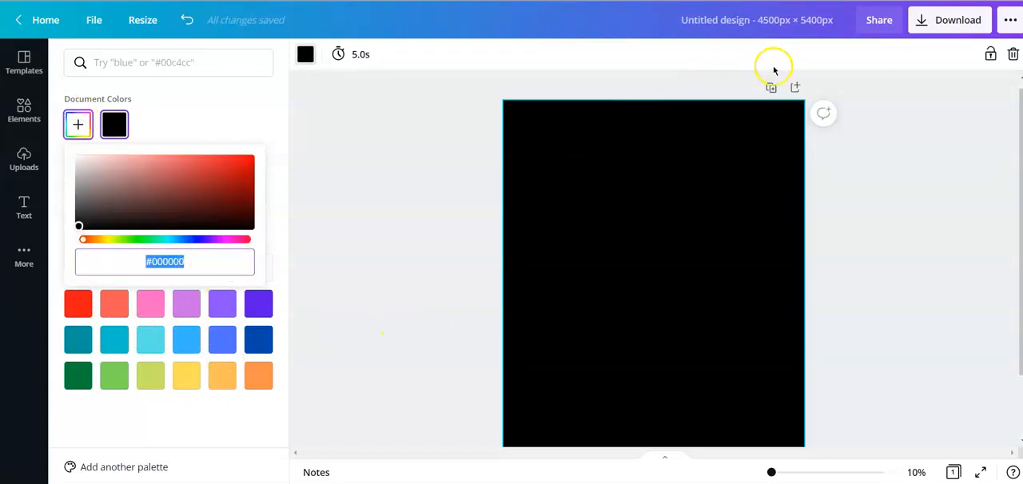
key(ctrl+t)
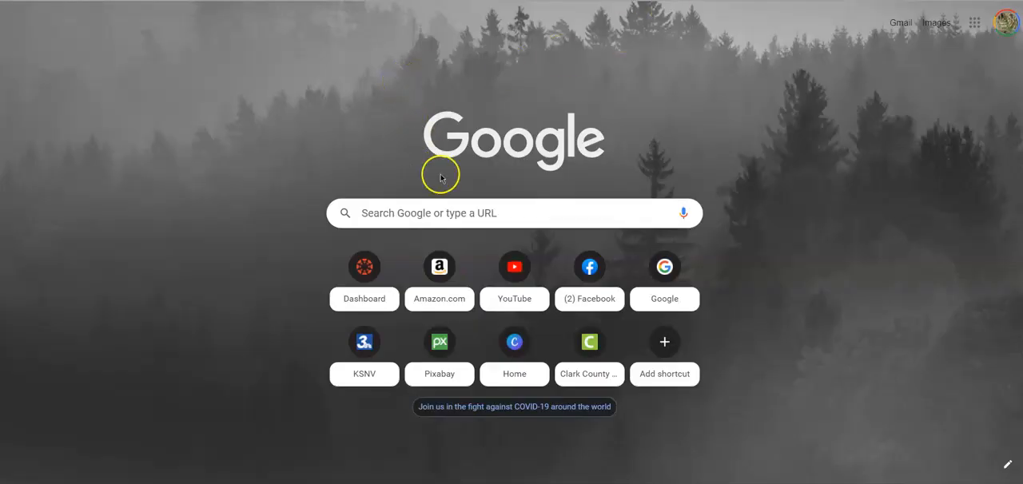
click(444, 216)
text(Burn)
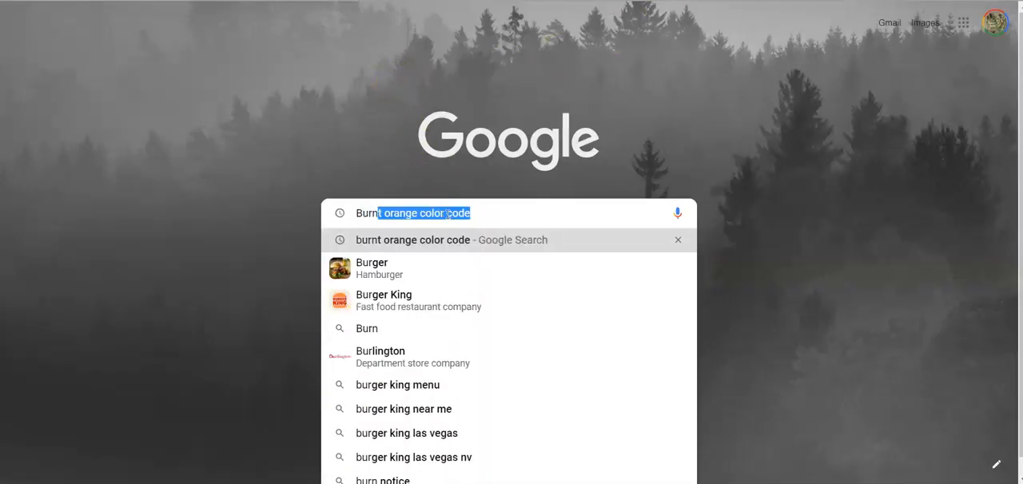
key(Return)
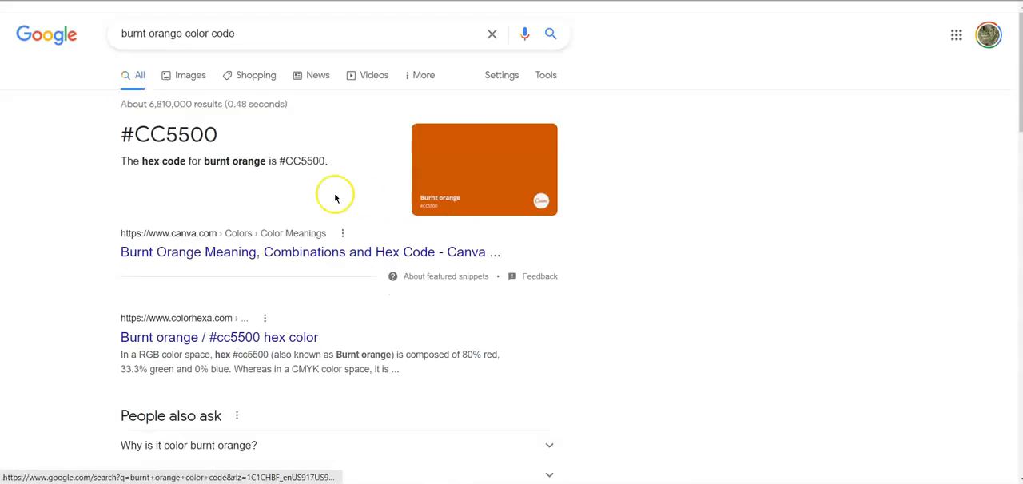
drag(217, 134, 130, 135)
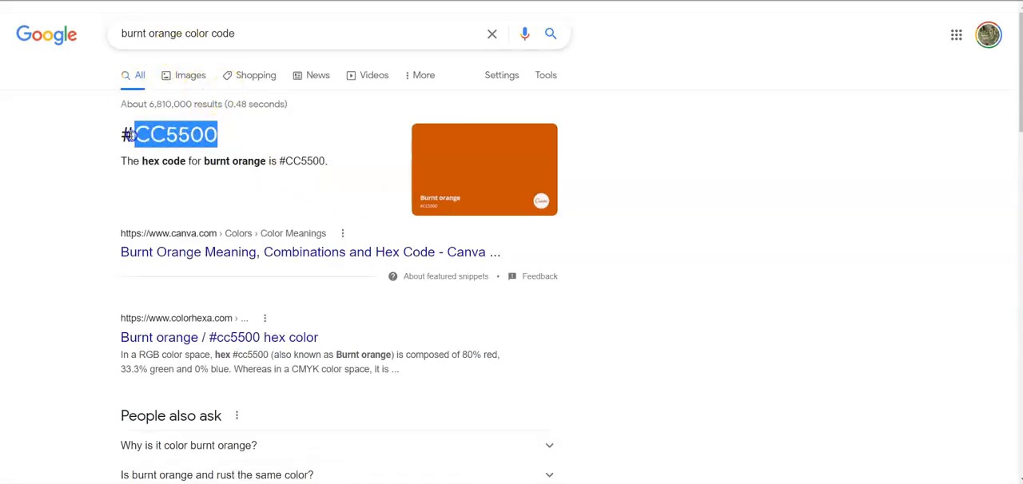
- Return to the Canva design and set the page's background to the custom color #CC5500
click(671, 142)
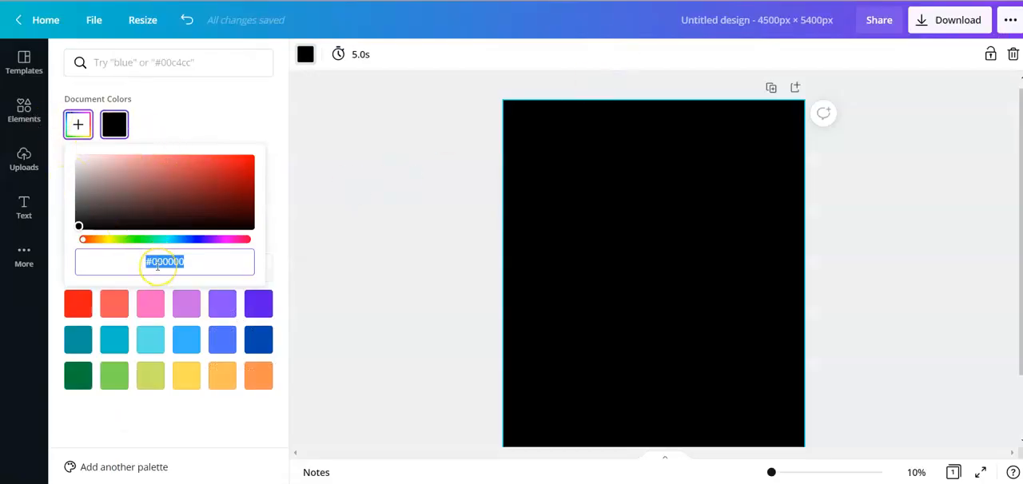
text(#CC5500)
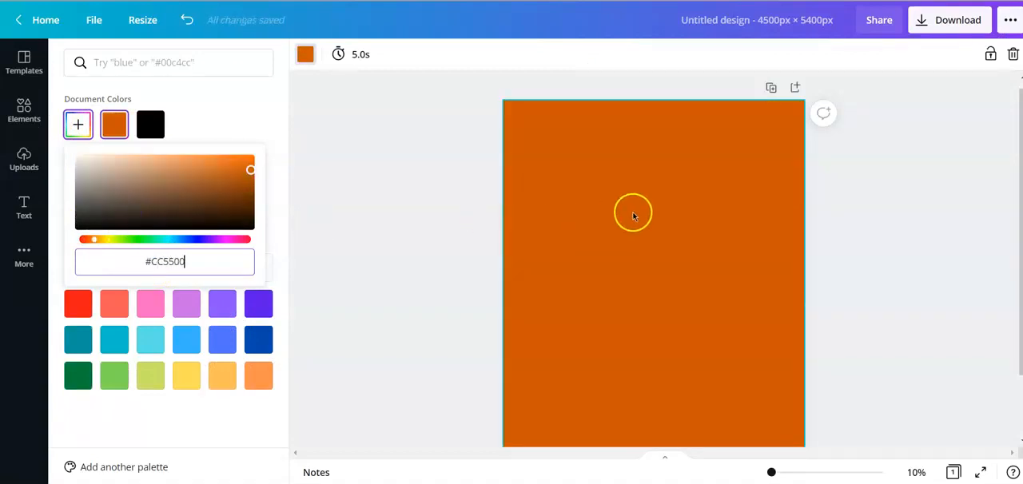
click(455, 203)
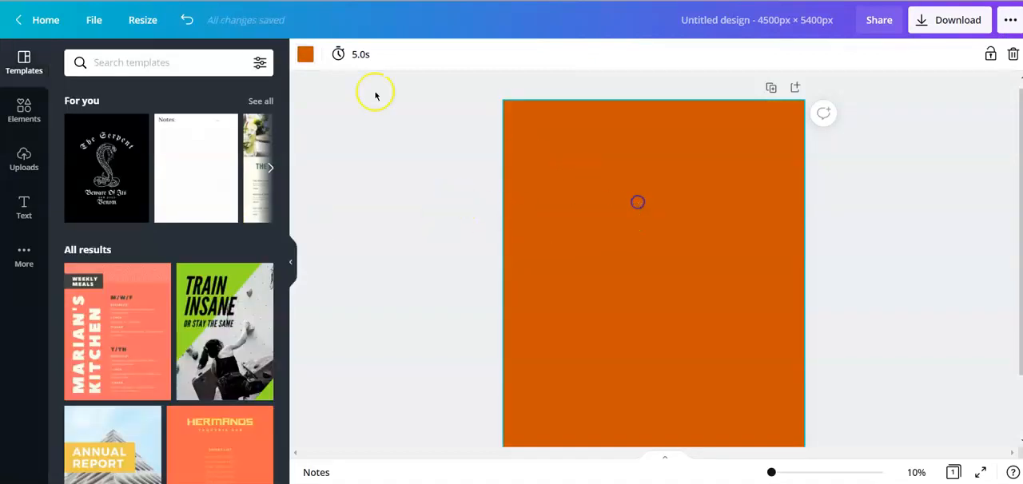
- Change the page's background color back to the default black
click(305, 53)
click(77, 267)
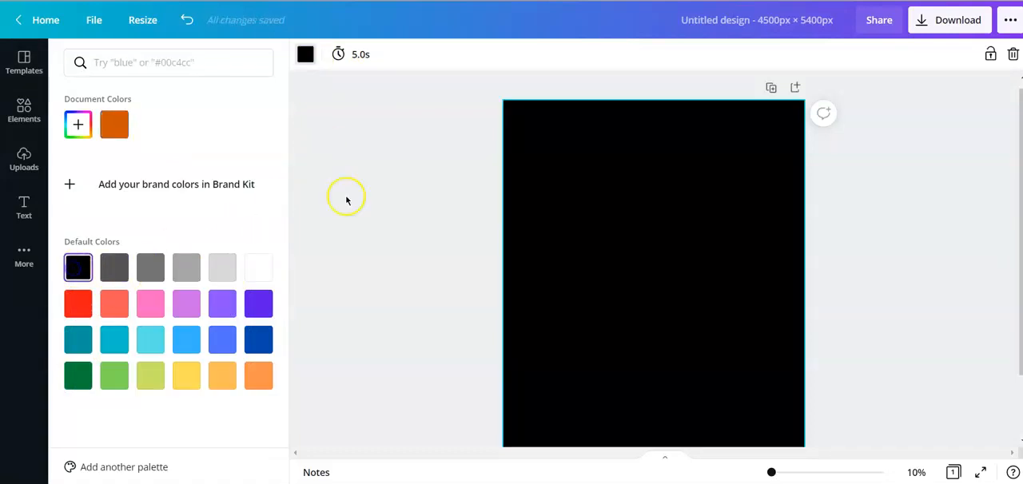
click(378, 174)
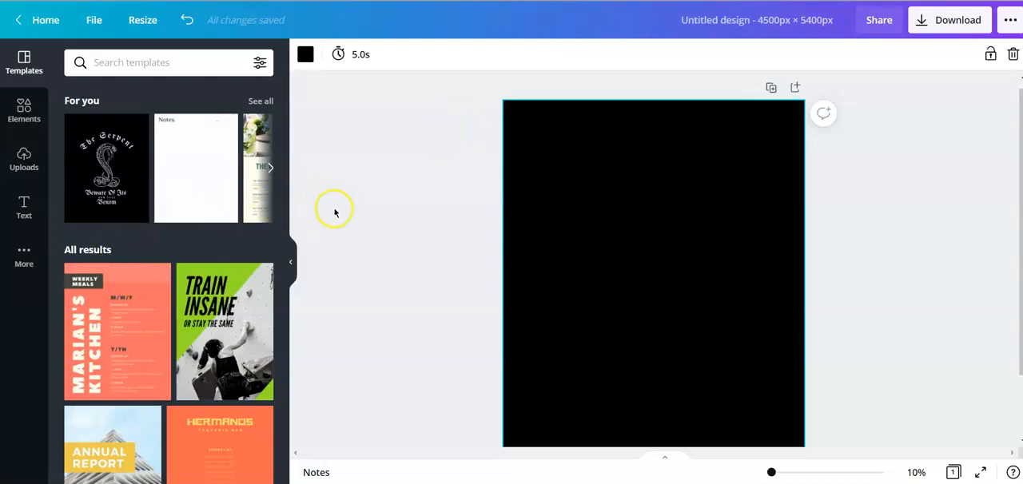
- Add a heading to the page at font size 300 and replace its placeholder text with "I"
click(25, 206)
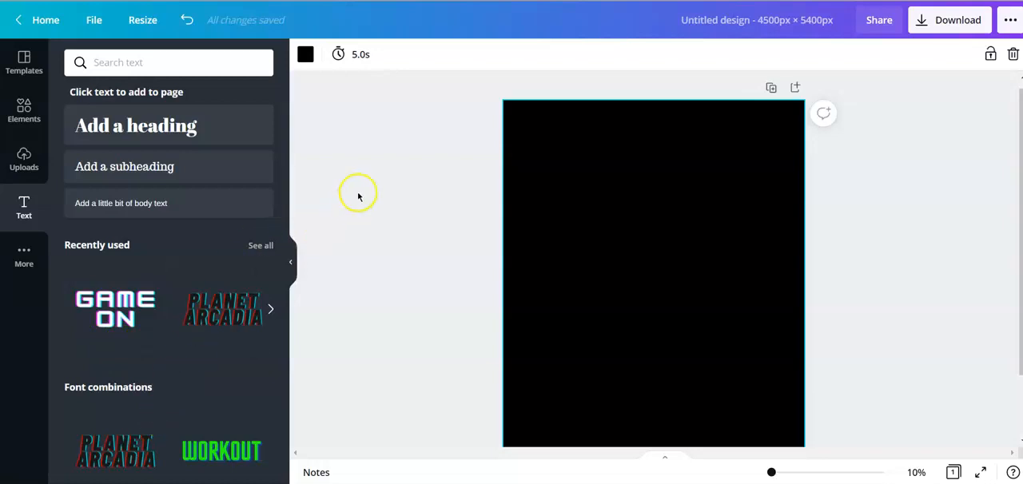
click(143, 133)
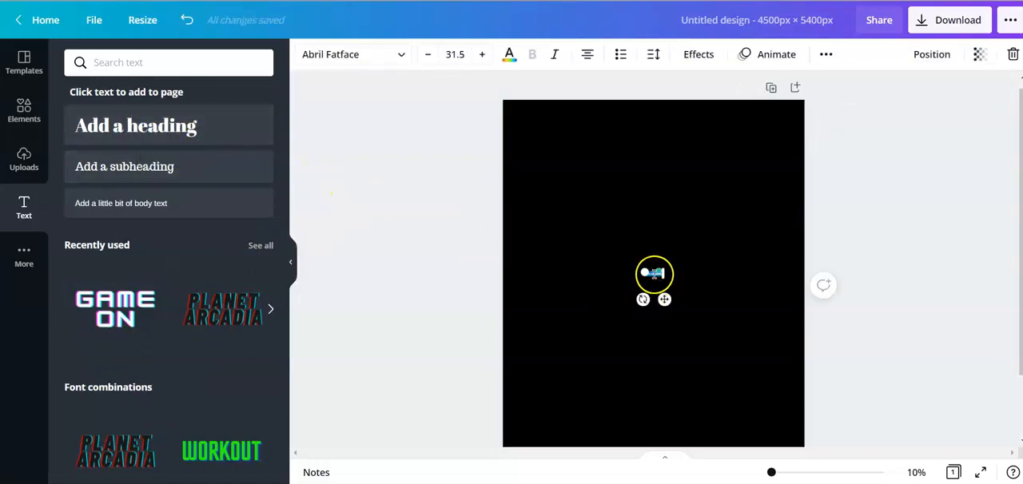
click(451, 53)
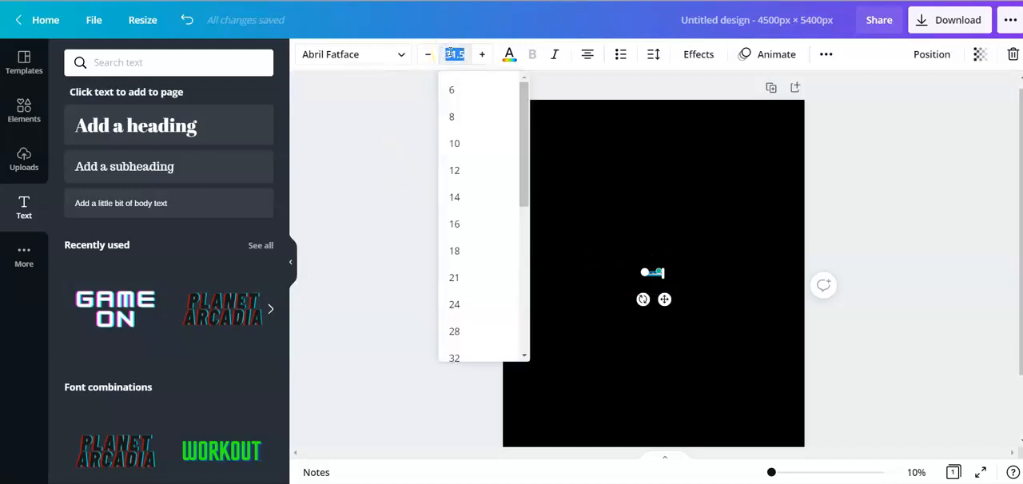
text(300)
key(Return)
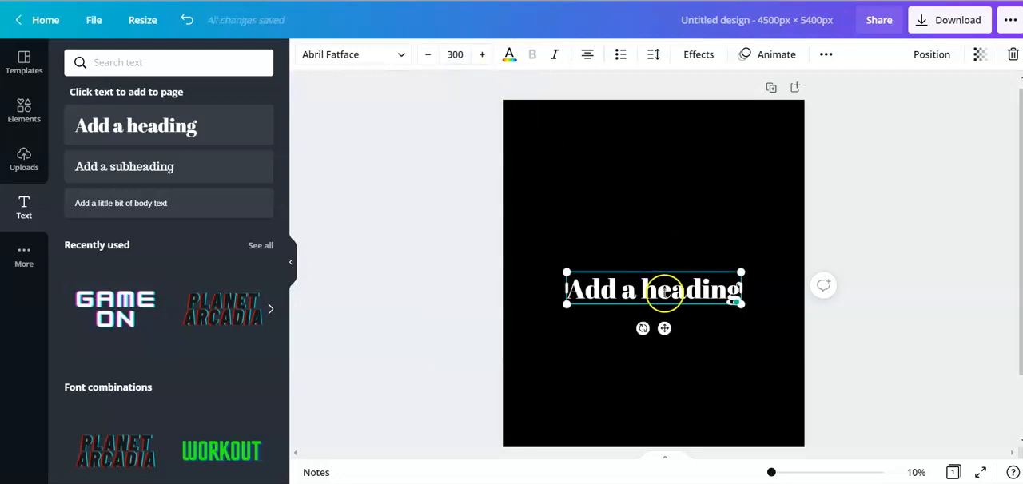
double_click(664, 292)
key(BackSpace)
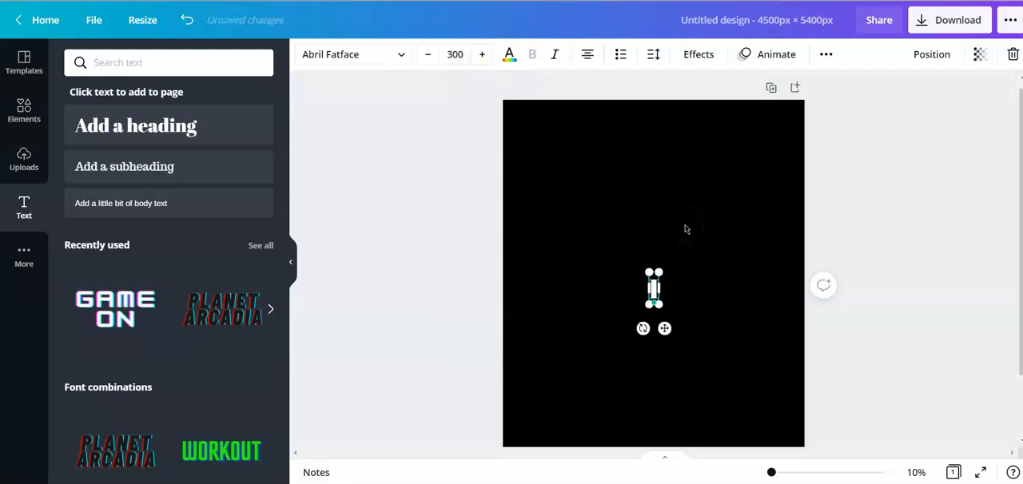
- Enlarge the letter "I" to font size 933 and move it near the page's upper-left corner
drag(648, 274, 617, 206)
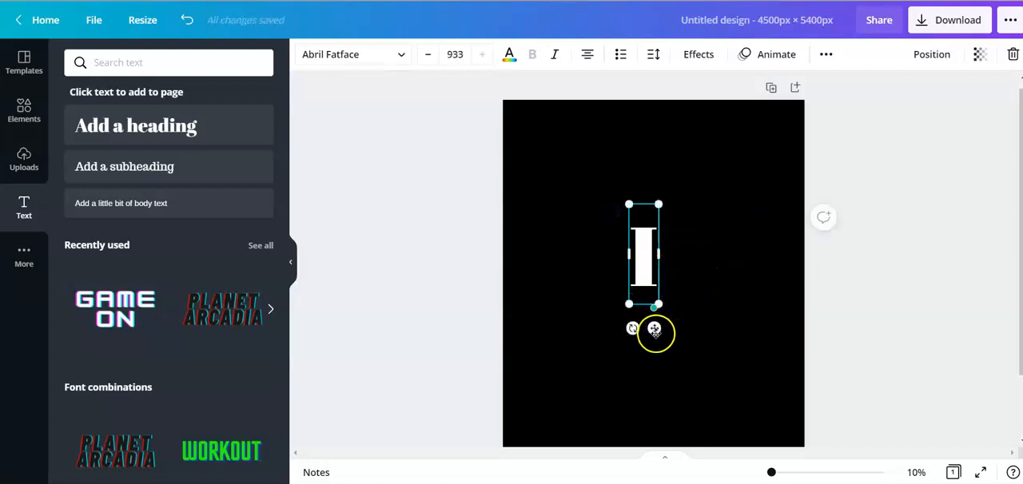
drag(655, 329, 587, 248)
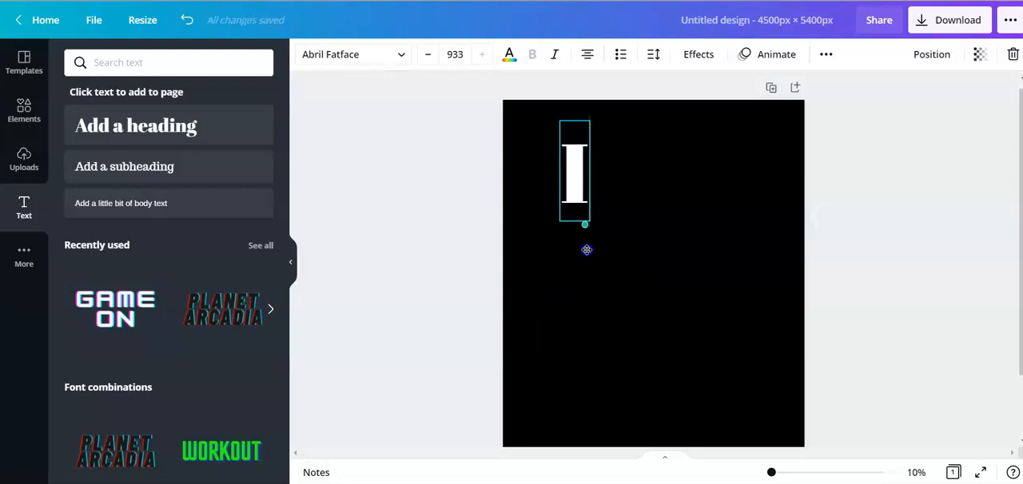
- Change the font of the letter "I" to Guerrilla
click(336, 57)
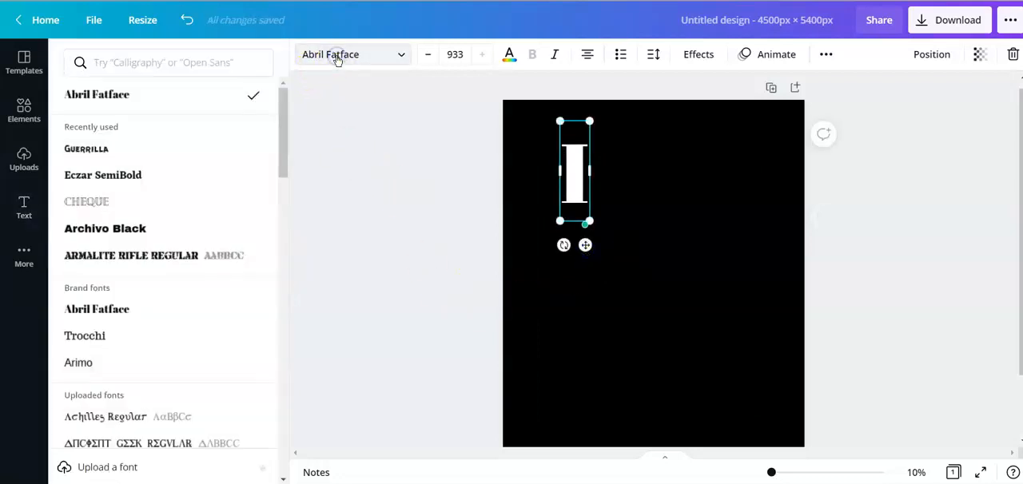
click(108, 153)
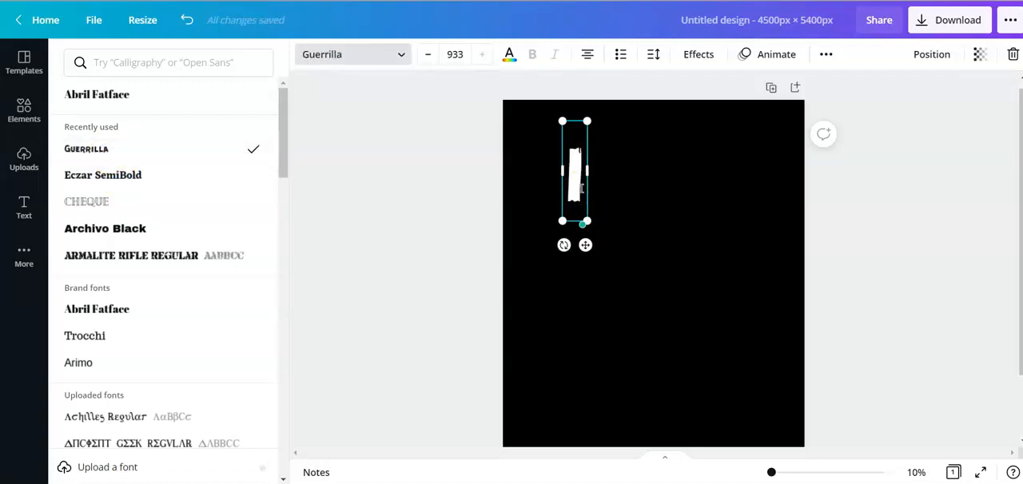
- Shrink the letter "I" slightly, try to set its font size to 933, and deselect it
drag(587, 218, 596, 231)
drag(583, 212, 582, 208)
click(455, 54)
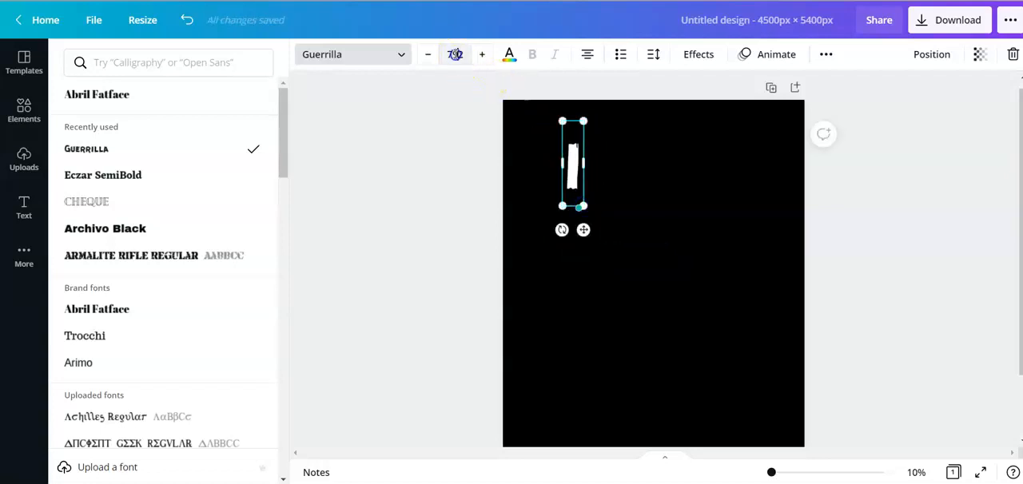
text(933)
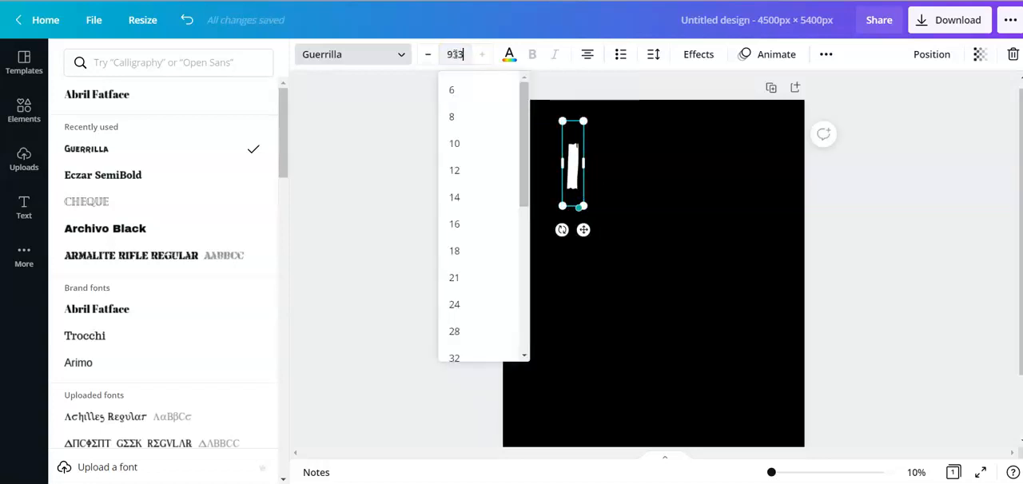
key(Return)
click(628, 292)
click(645, 328)
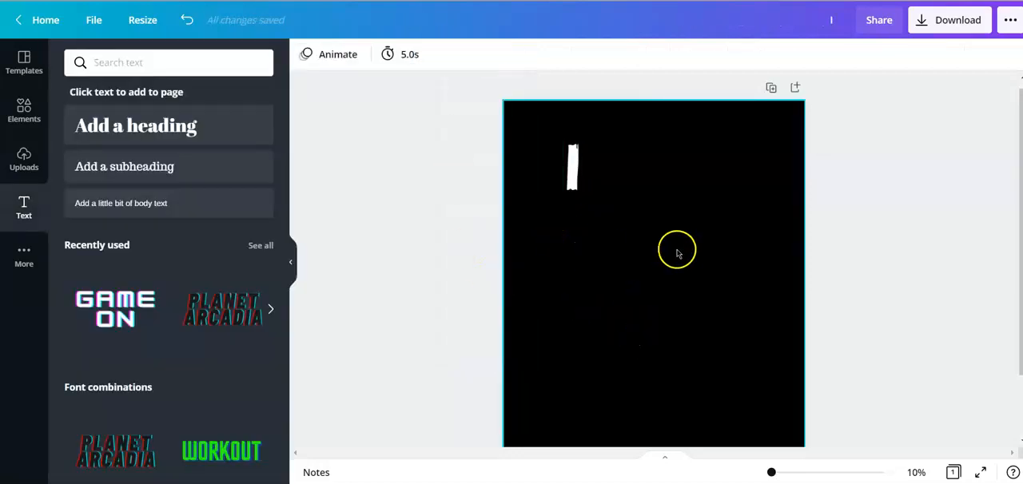
- Add a second heading at font size 800 and replace its placeholder text with "dogs"
click(151, 134)
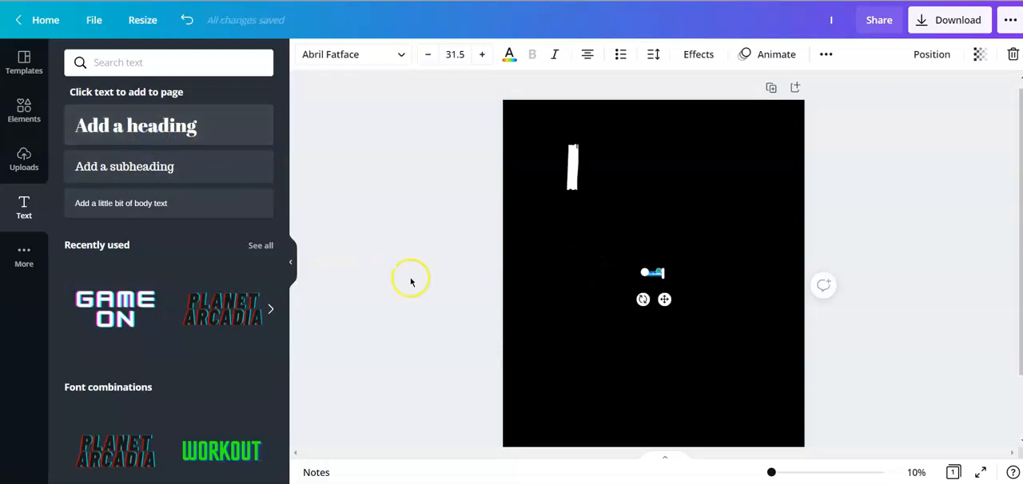
click(454, 54)
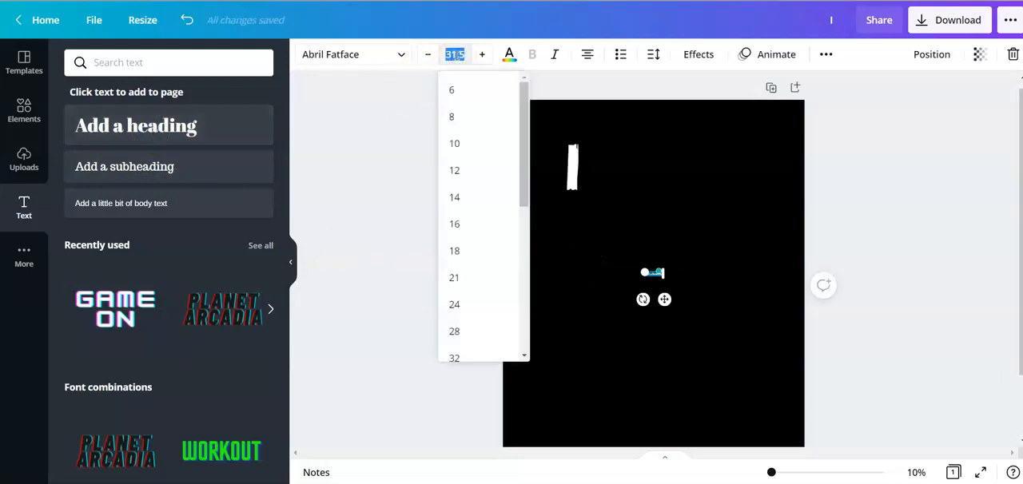
key(Return)
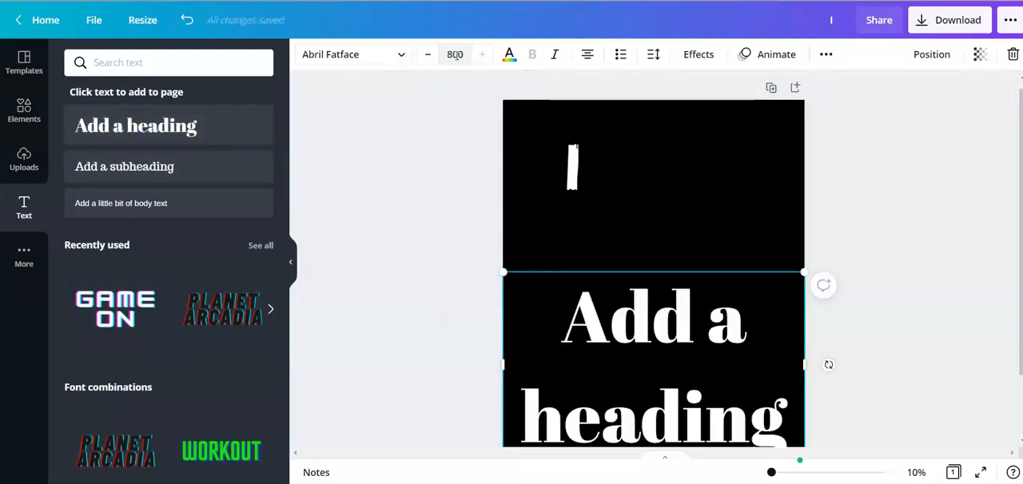
scroll(719, 384, down, 2)
double_click(793, 355)
double_click(789, 352)
drag(789, 350, 588, 245)
text(dogs)
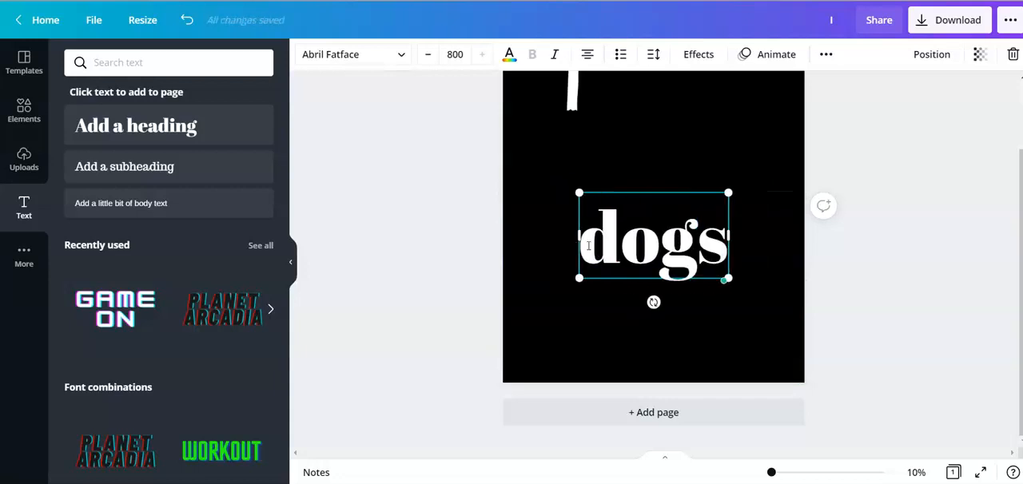
- Change the font of "dogs" to Guerrilla, enlarge it to font size 945, and move it up beneath the letter "I"
scroll(511, 274, up, 2)
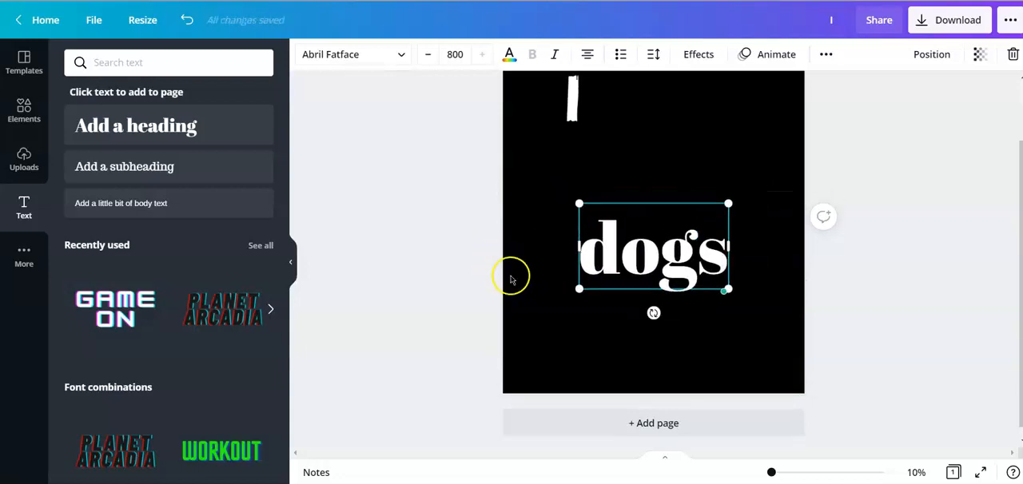
click(343, 55)
click(107, 122)
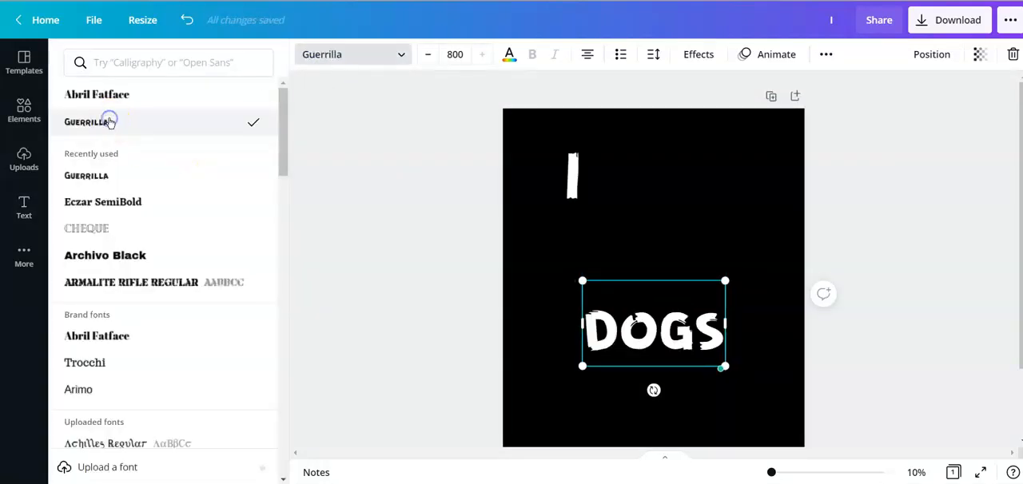
drag(583, 278, 556, 265)
drag(652, 365, 656, 335)
click(771, 344)
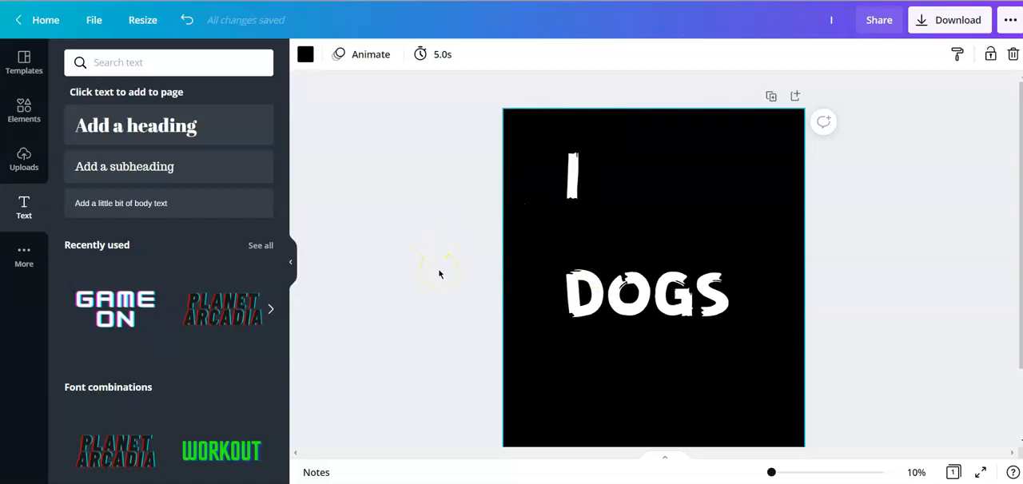
- Search the elements library for "Heart" and browse the results for a suitable heart
click(24, 112)
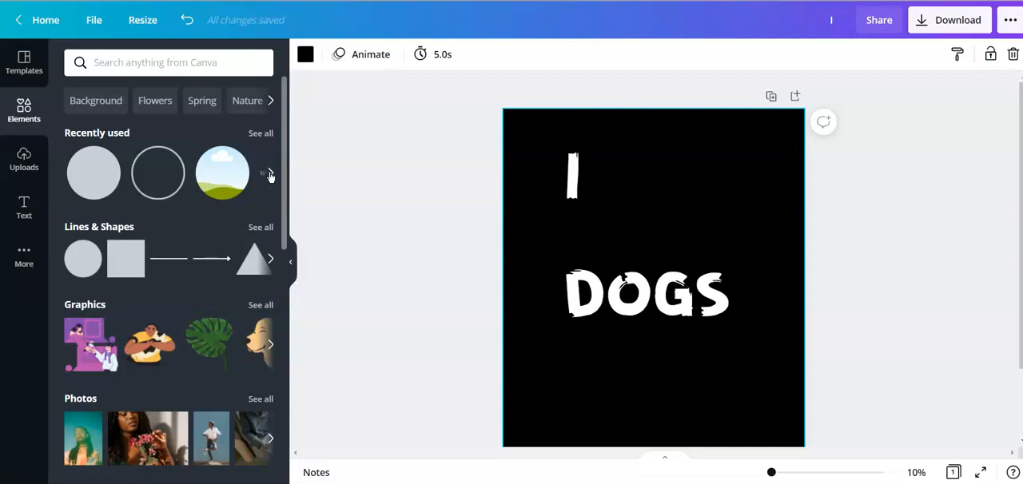
click(152, 69)
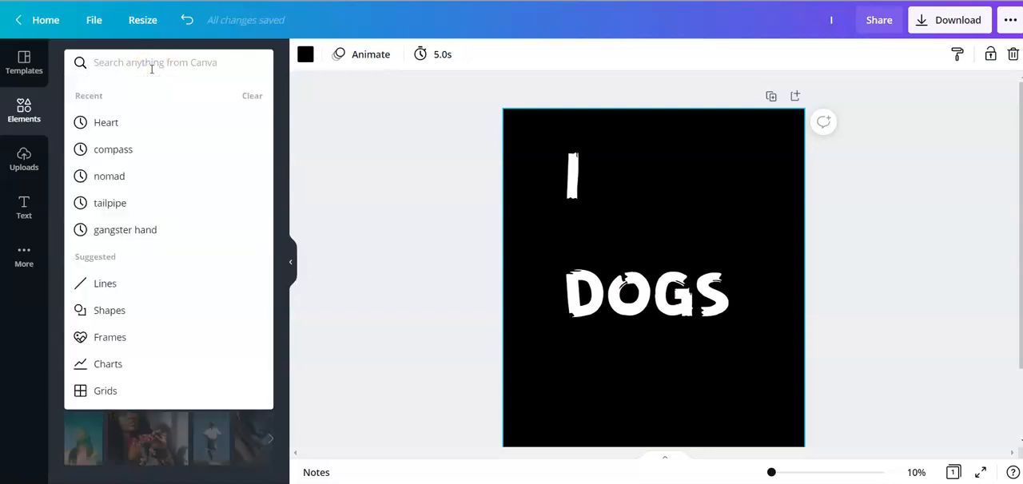
text(Heart)
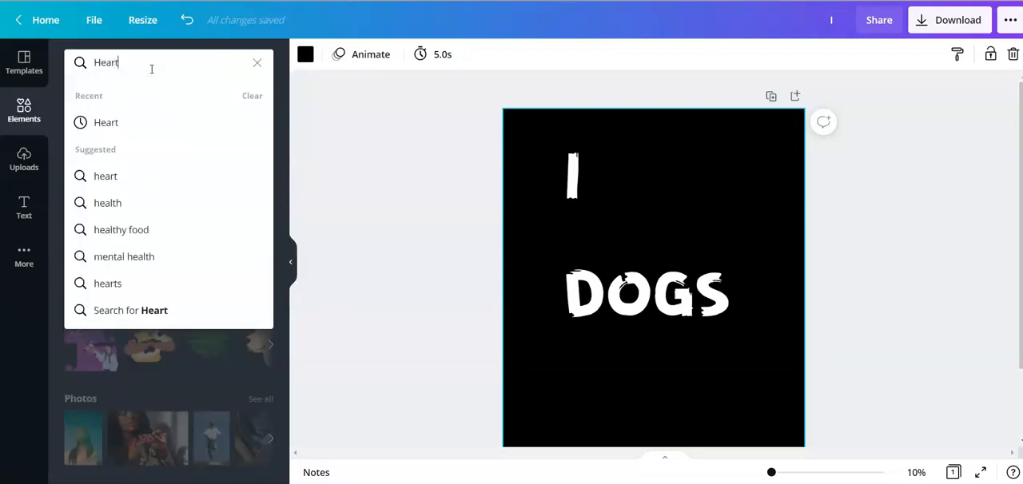
key(Return)
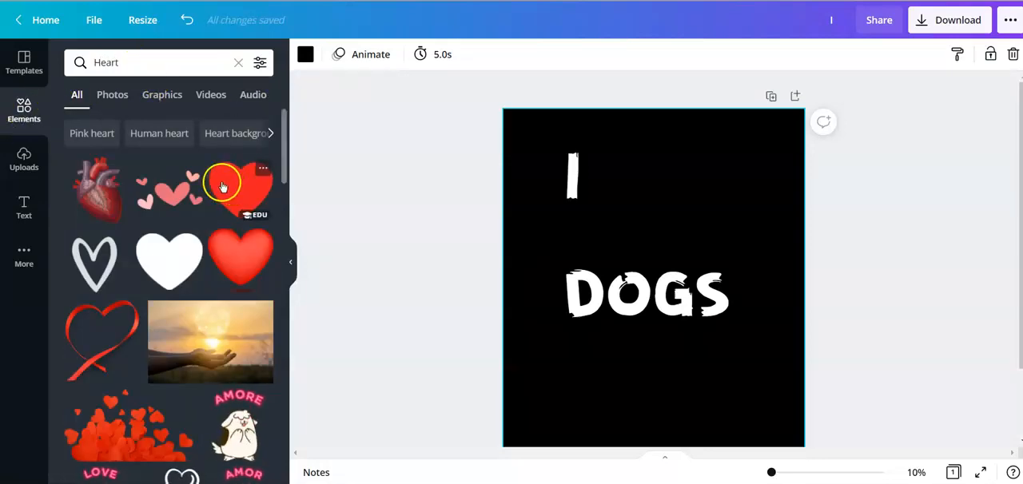
scroll(228, 188, down, 5)
scroll(228, 188, down, 10)
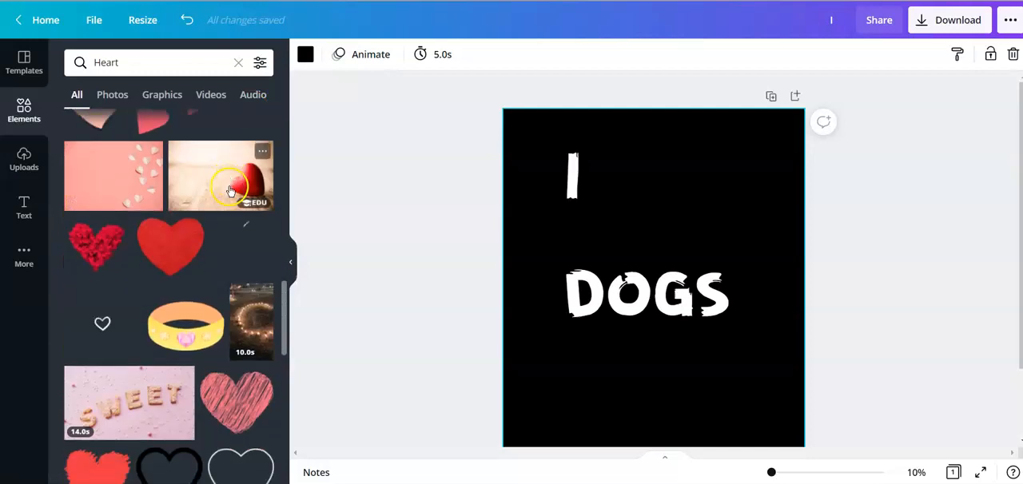
- Try the red textured heart on the page, remove it, move "DOGS" back up, and clear the element search
click(163, 179)
drag(656, 237, 682, 350)
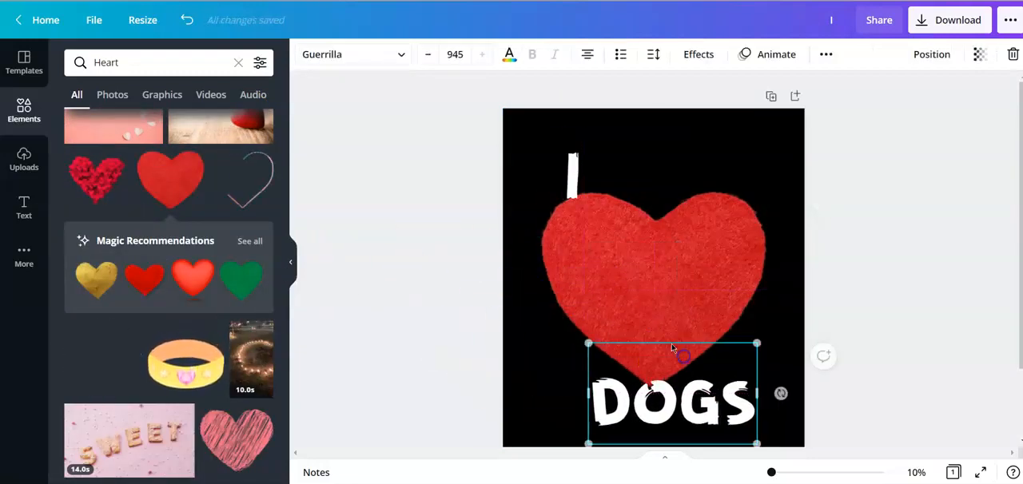
click(653, 254)
drag(680, 251, 350, 235)
drag(621, 395, 594, 277)
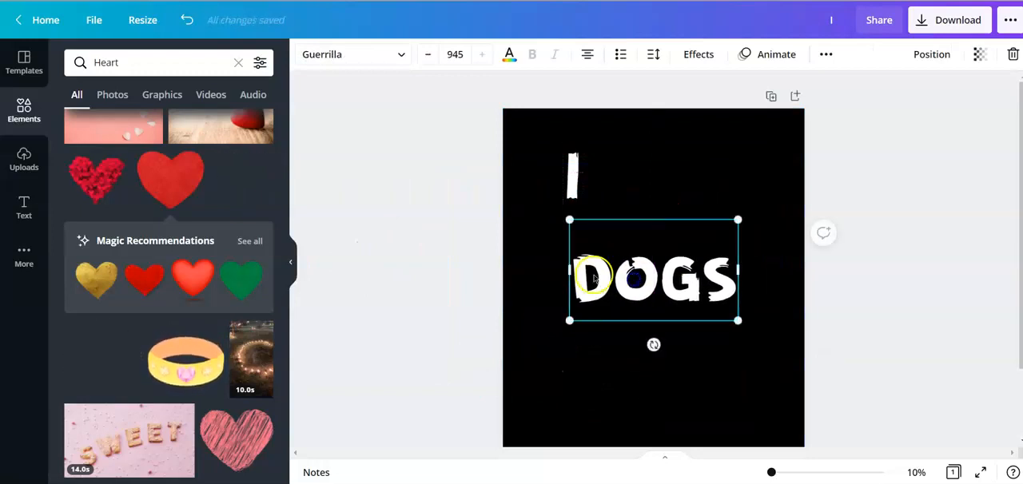
click(384, 210)
scroll(187, 176, up, 10)
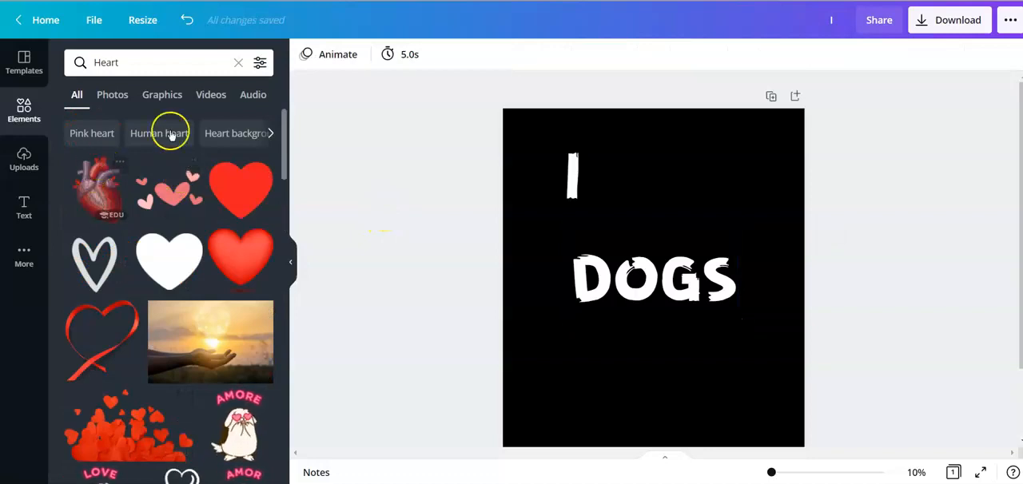
click(239, 63)
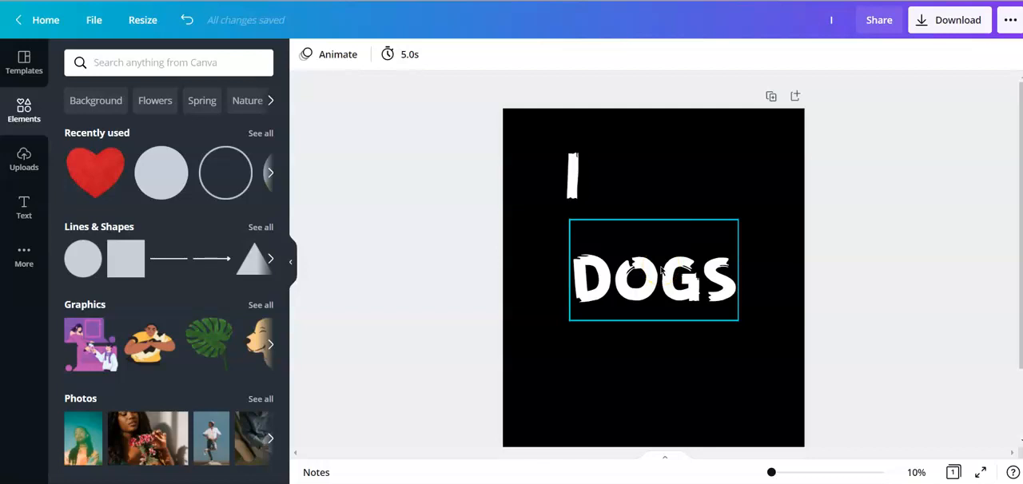
- Centre "DOGS" horizontally and vertically on the page, and move the letter "I" down to just above the "D"
drag(655, 276, 653, 275)
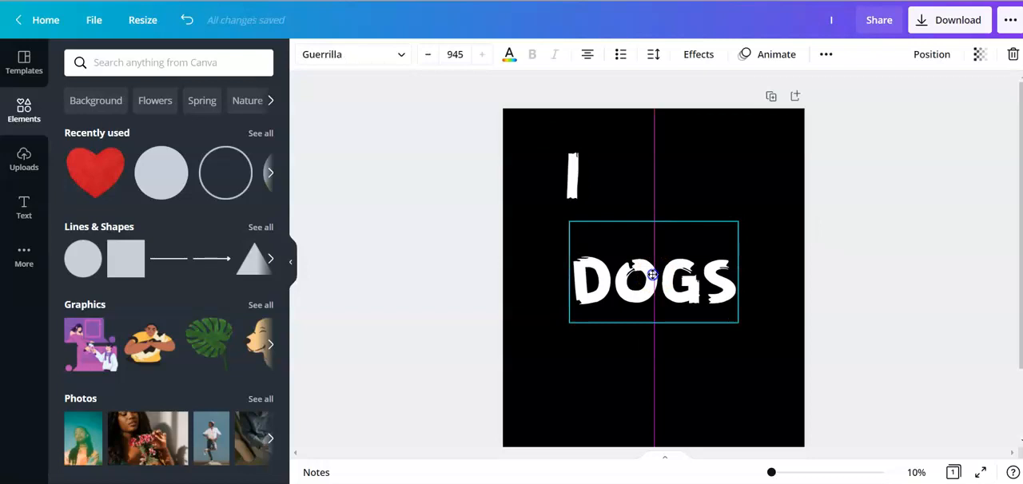
drag(653, 274, 653, 291)
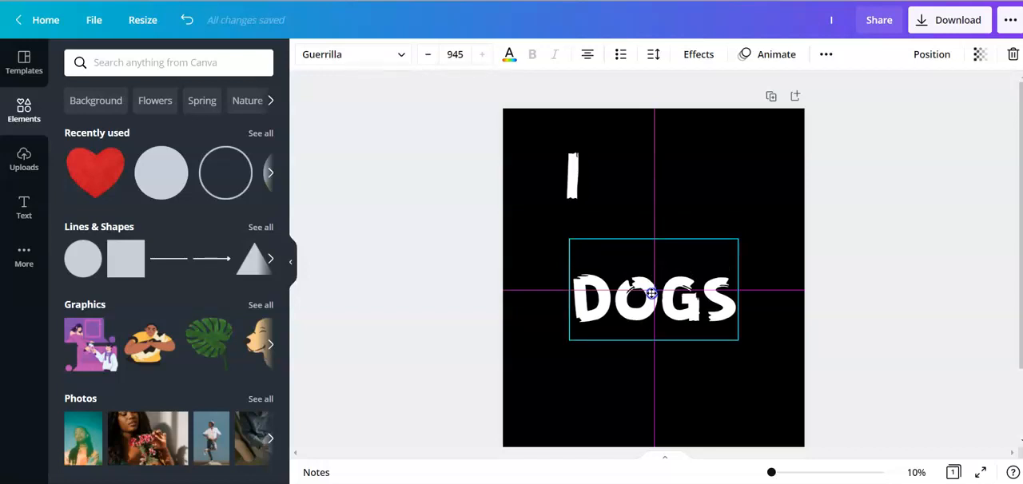
drag(652, 294, 700, 229)
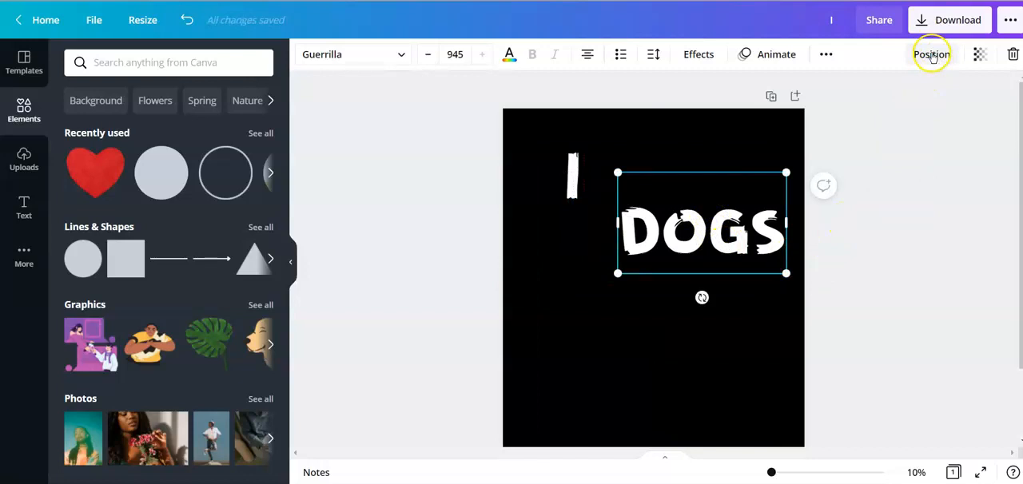
click(932, 56)
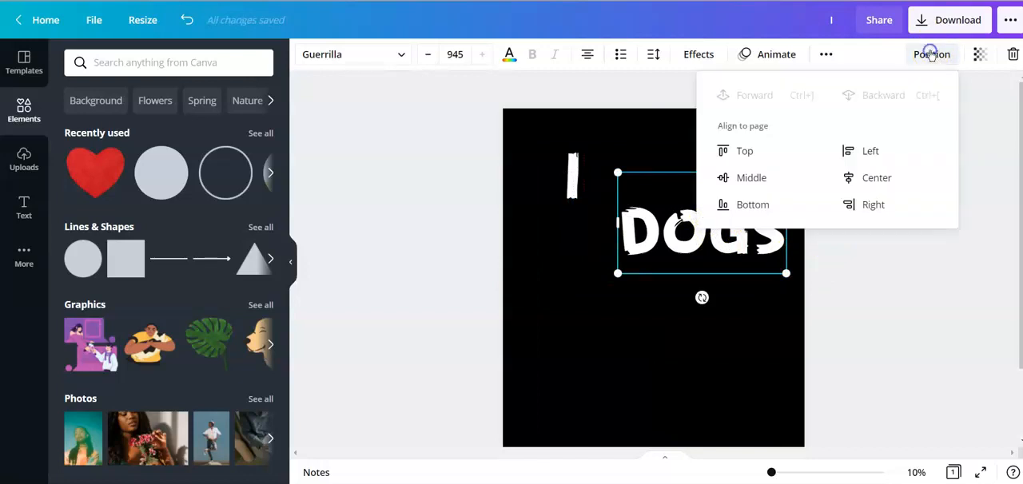
click(879, 179)
click(758, 177)
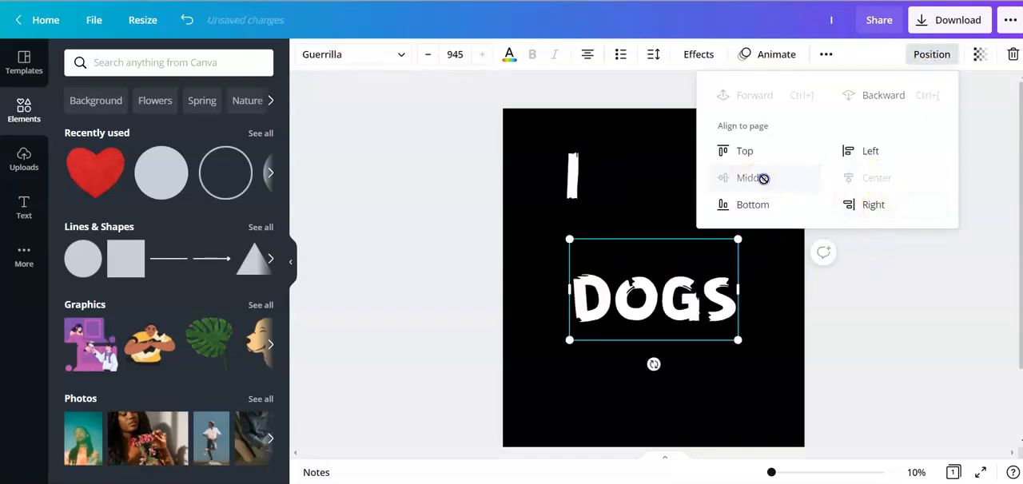
click(766, 333)
mouse_move(698, 311)
mouse_down()
mouse_move(687, 282)
mouse_move(689, 311)
mouse_up()
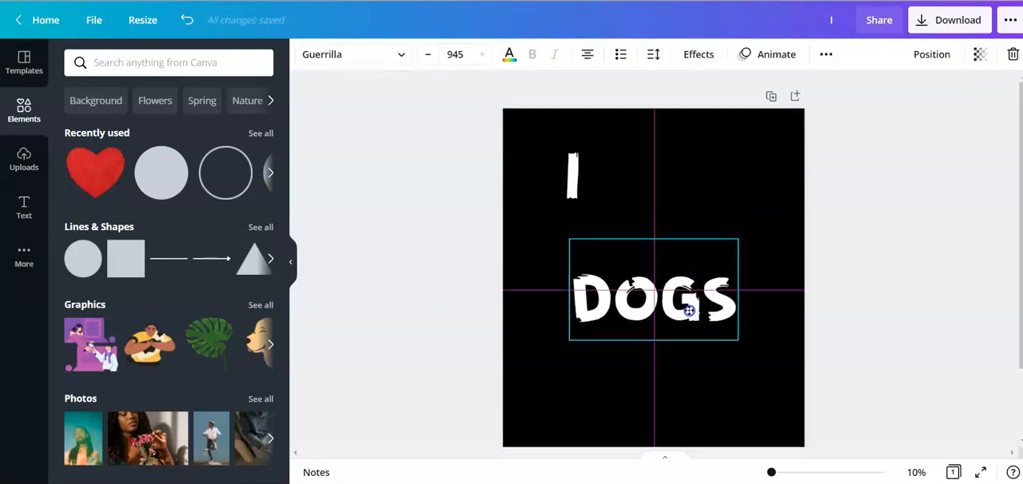
drag(572, 176, 585, 215)
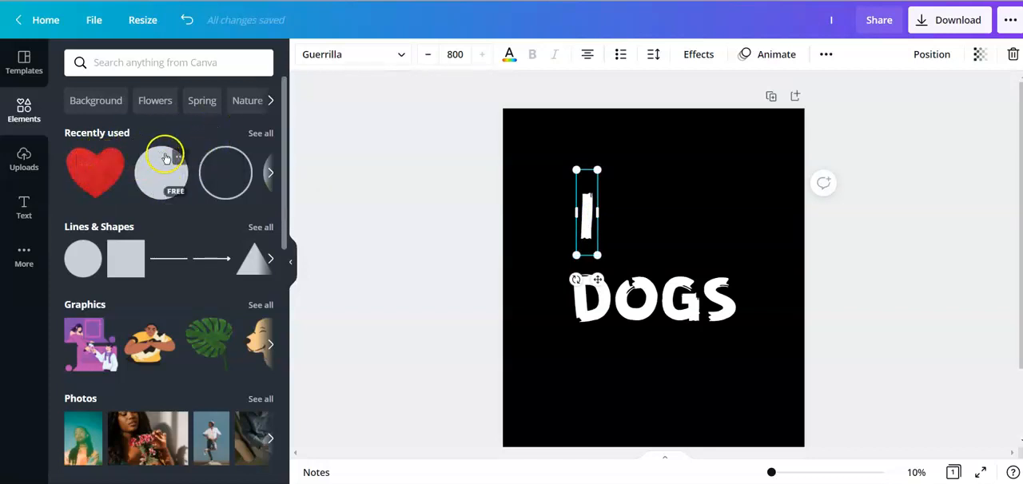
click(260, 134)
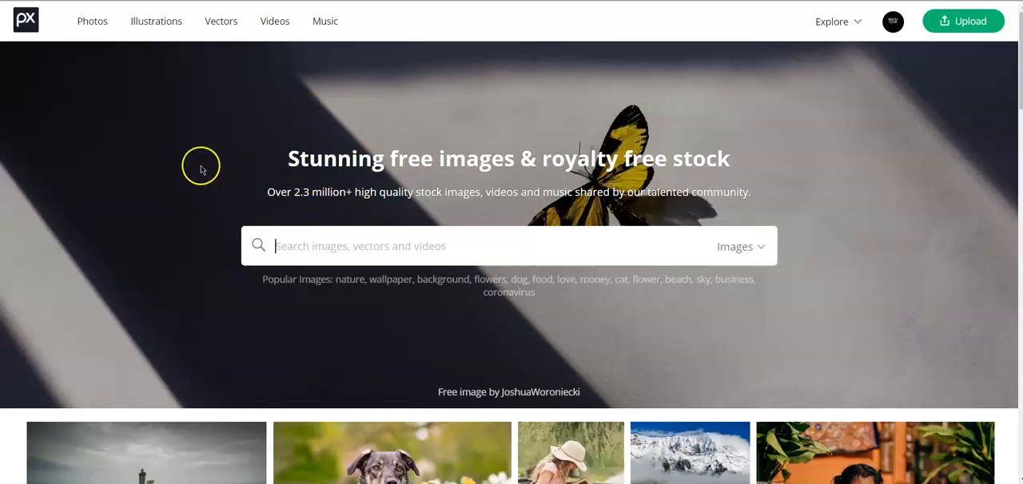
text(Pixabay)
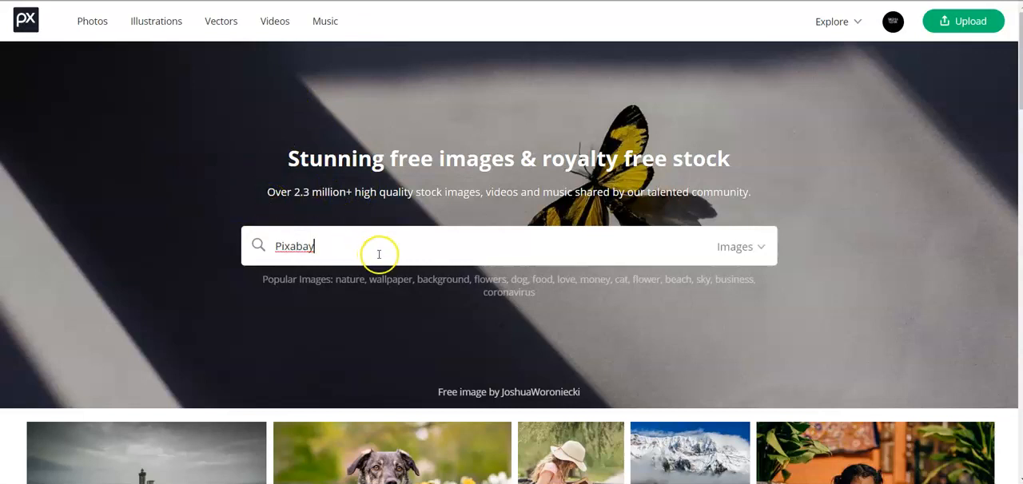
drag(338, 250, 232, 243)
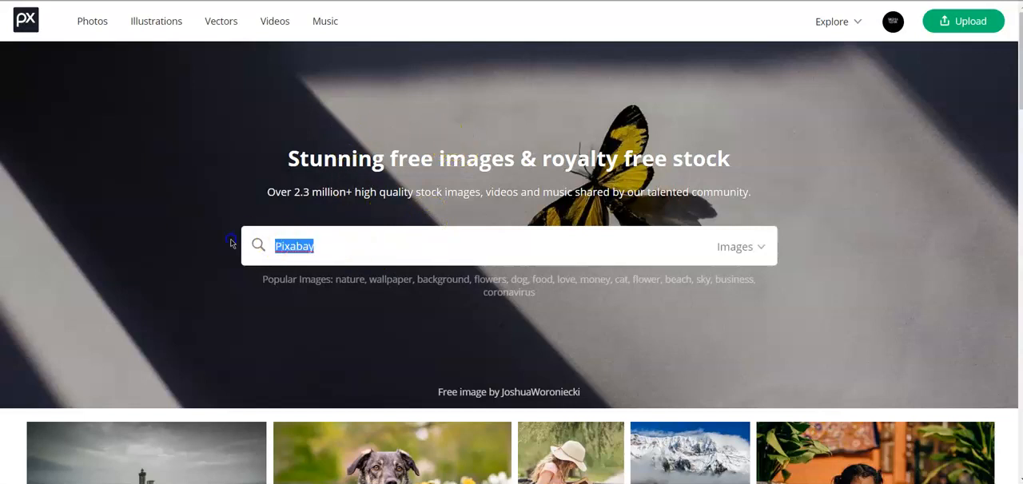
key(BackSpace)
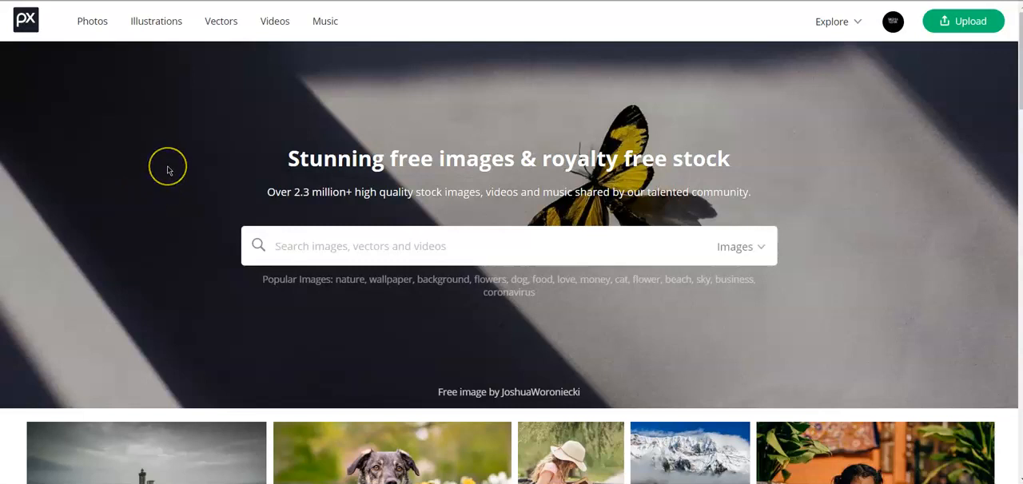
scroll(186, 170, down, 2)
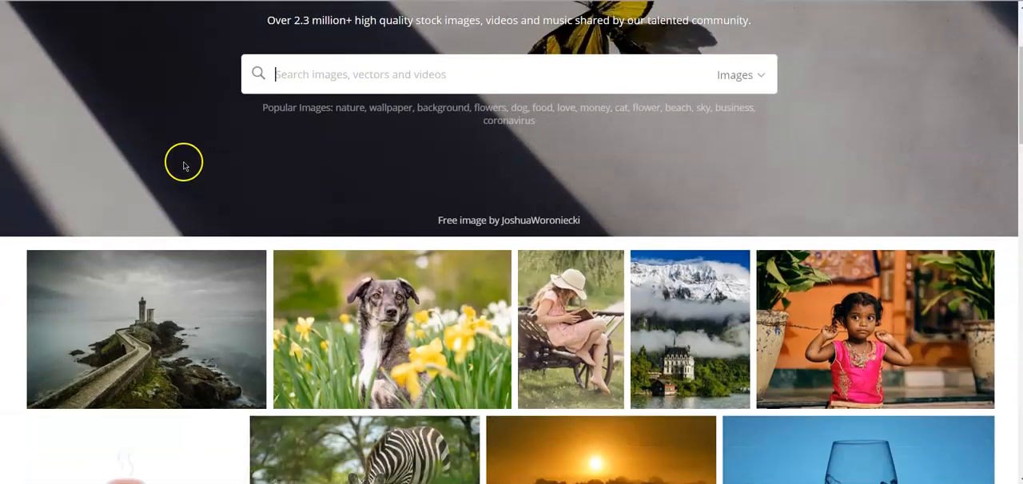
scroll(185, 169, up, 2)
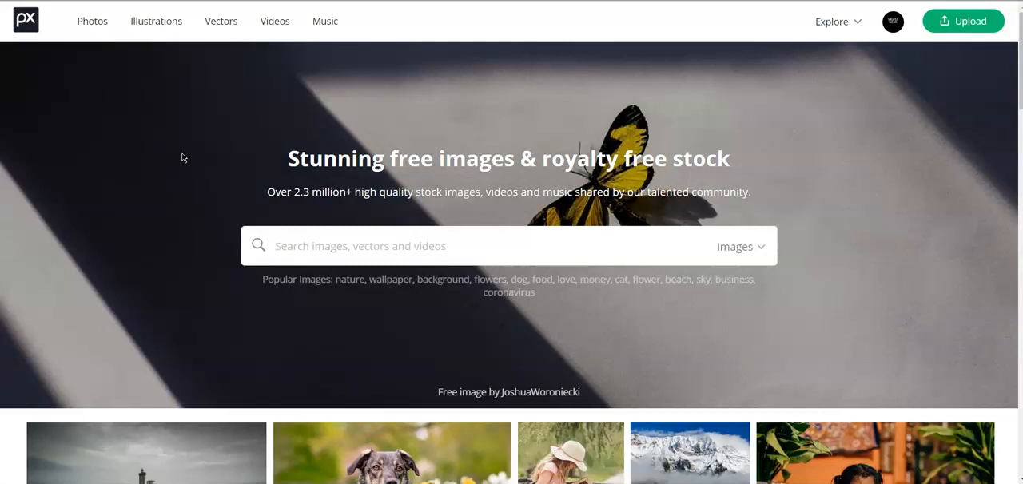
- Search Pixabay's free images for "heart" and glance through the results
text(Hea)
key(Return)
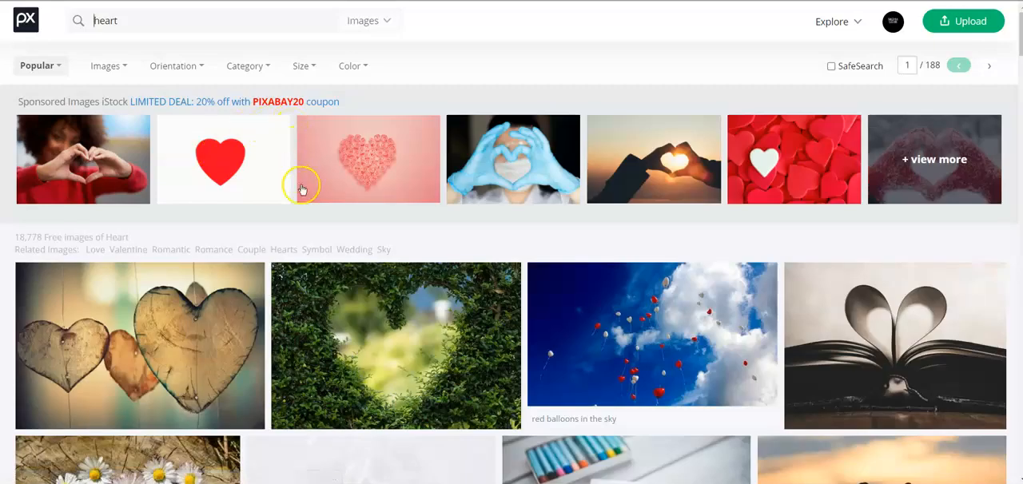
scroll(484, 283, down, 7)
scroll(489, 288, up, 7)
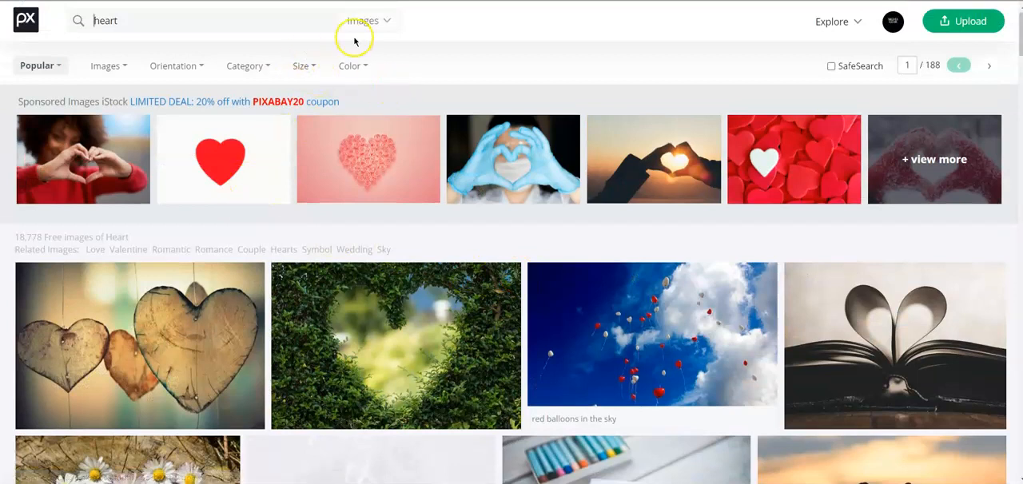
- Limit the Pixabay heart search to vector graphics and browse the results for a suitable heart
click(377, 22)
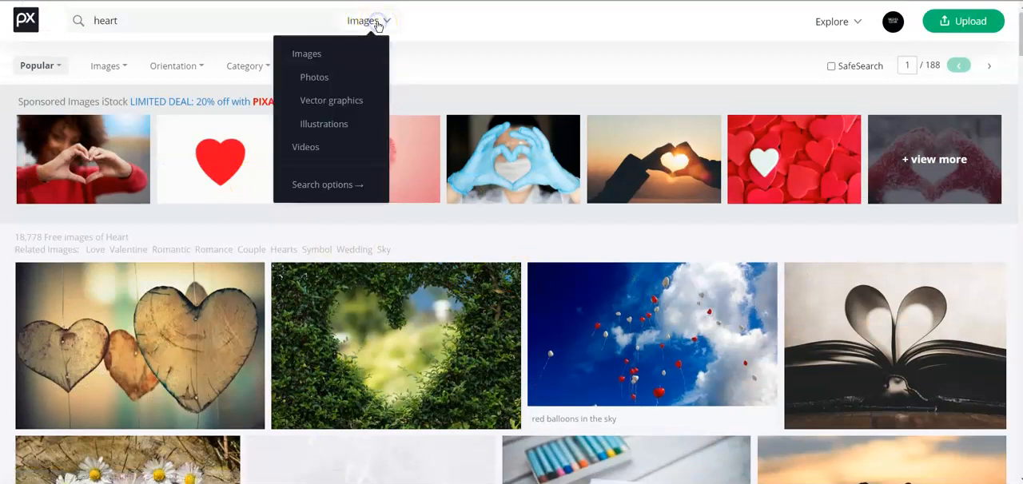
click(344, 103)
scroll(433, 183, down, 5)
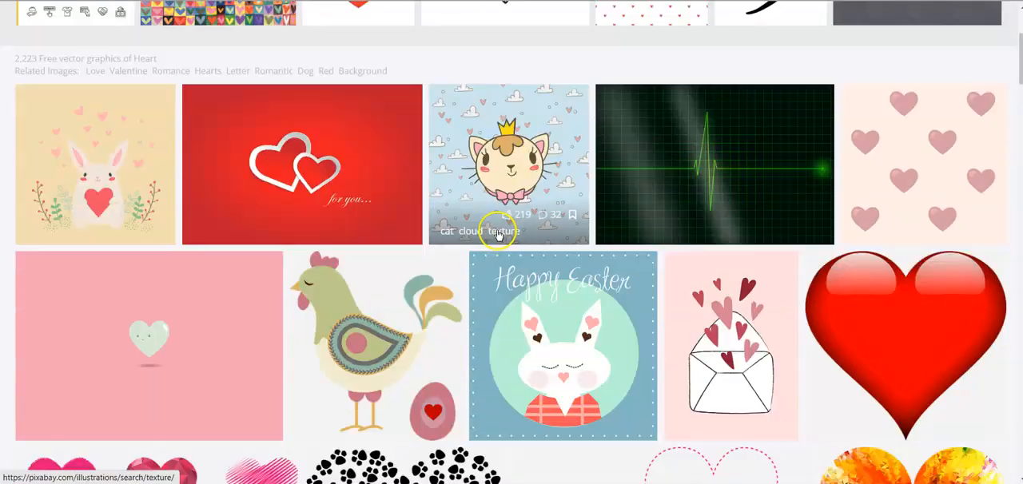
scroll(481, 231, down, 7)
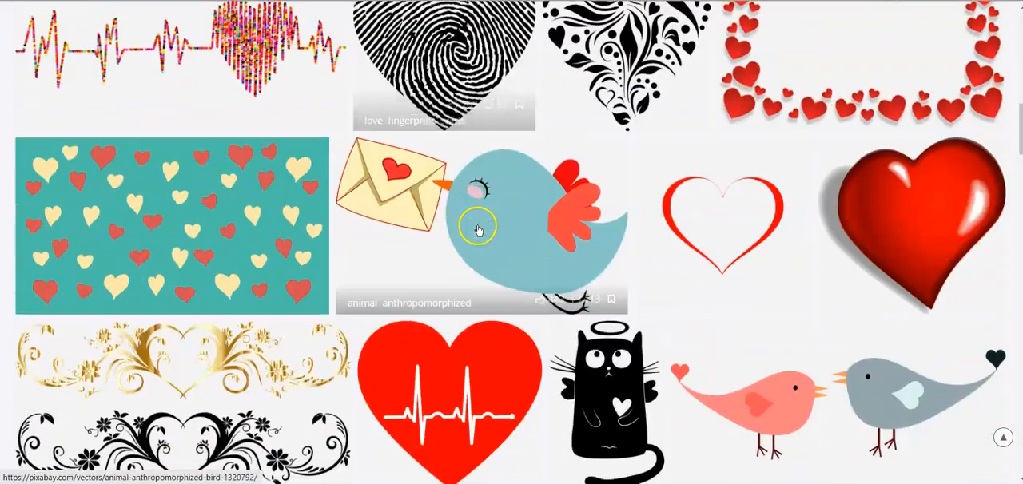
scroll(477, 227, down, 5)
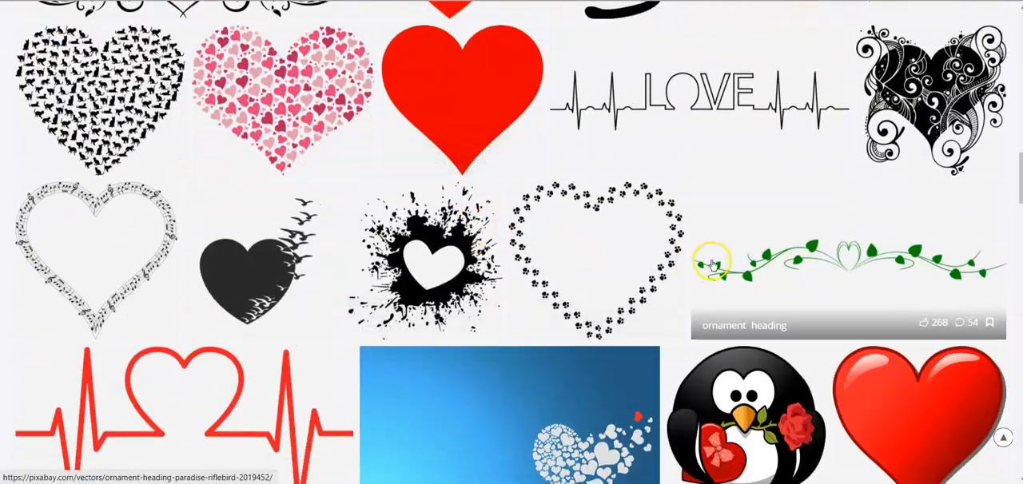
- Open the plain solid red heart from the Pixabay vector results
scroll(707, 257, up, 2)
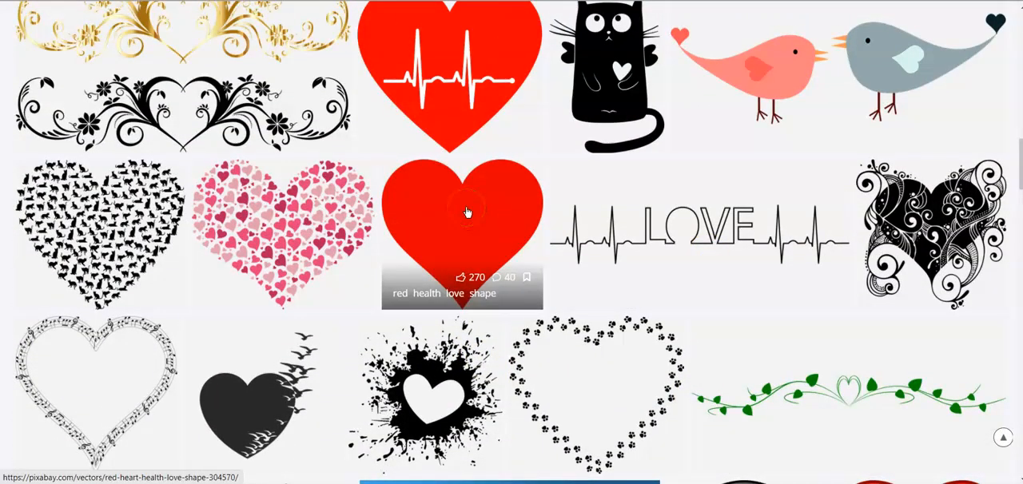
click(468, 211)
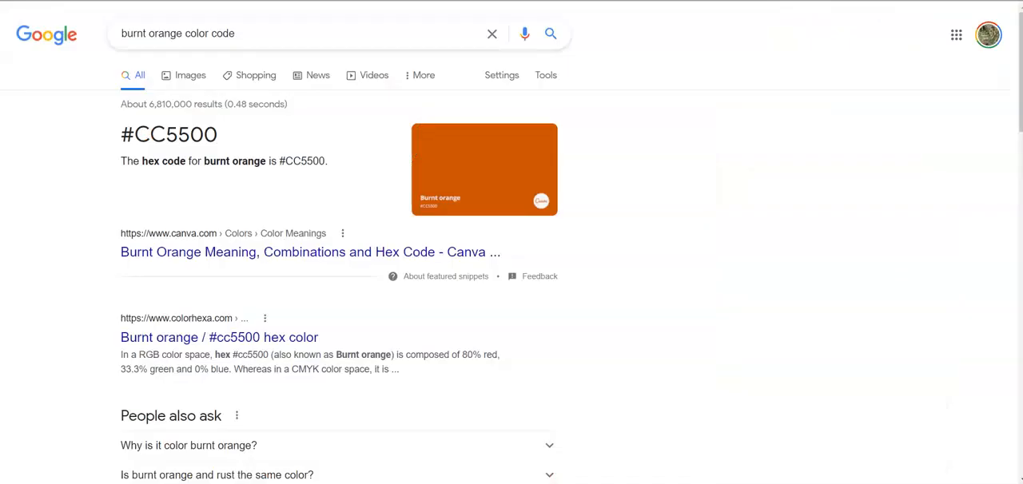
- Search Google for "background remover" and open one of the results
drag(221, 37, 29, 103)
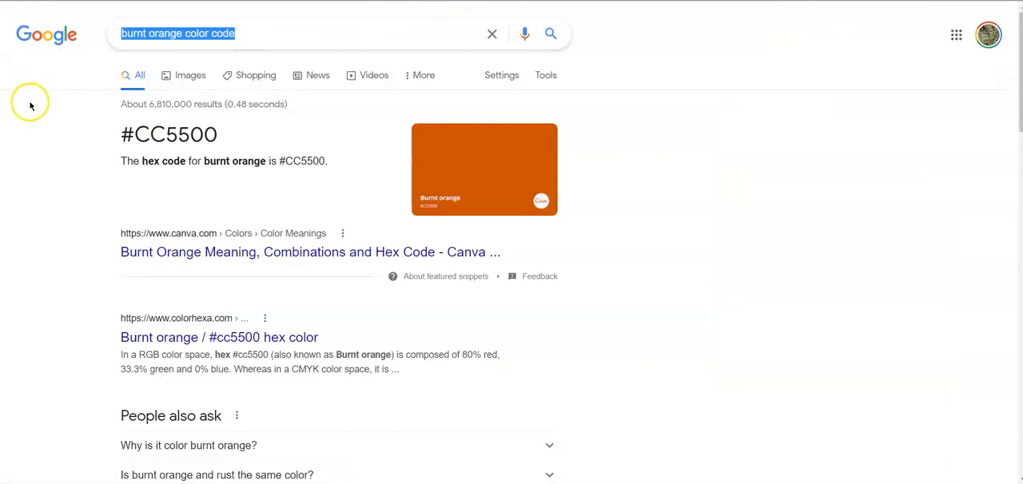
text(background)
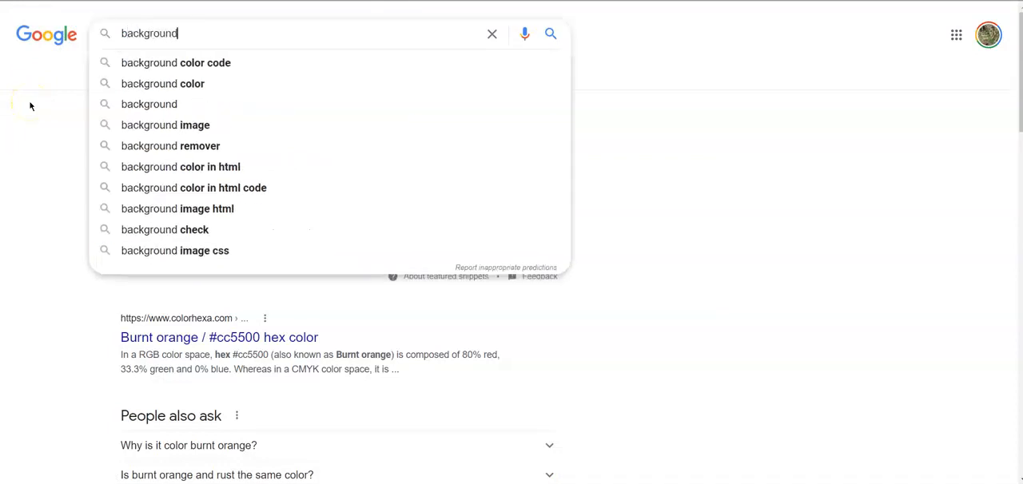
text( remover)
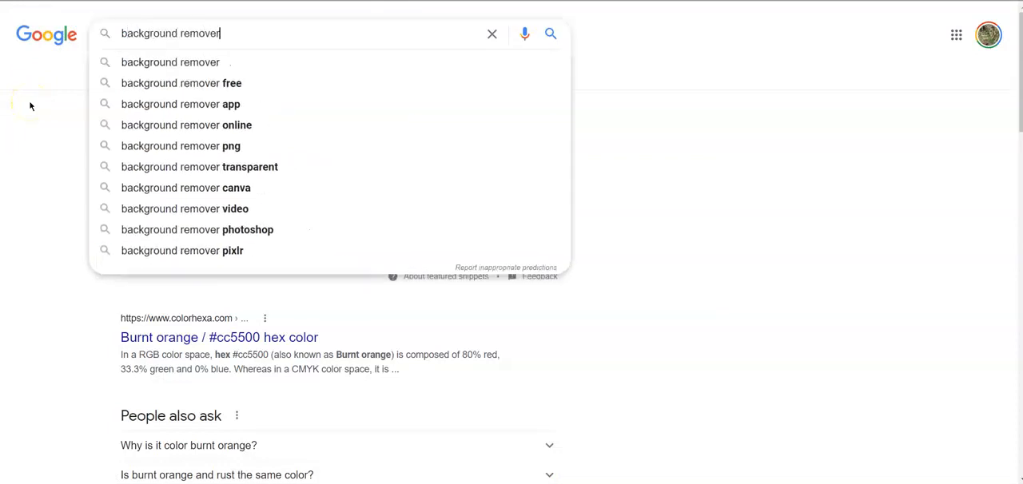
key(Return)
click(225, 149)
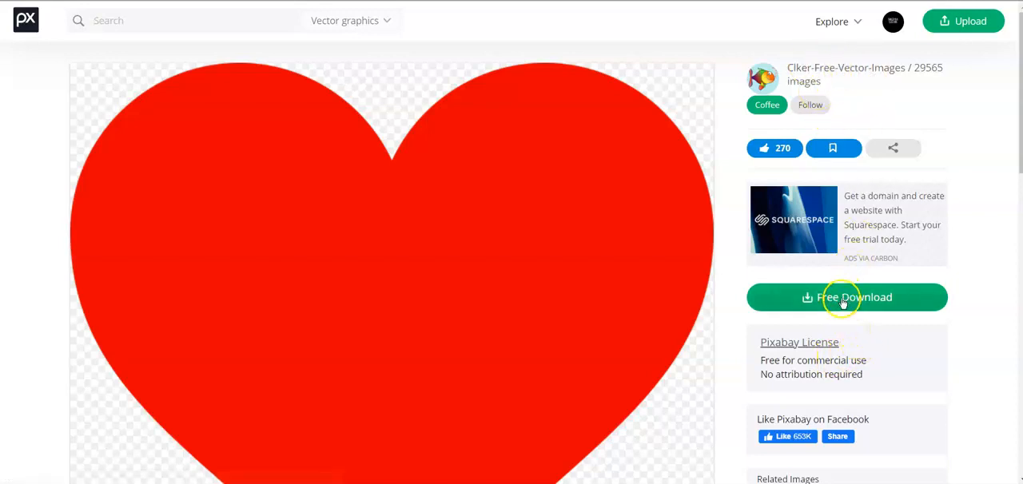
- Download the red heart from Pixabay as a PNG and save it as red-304570_1280
click(838, 297)
click(800, 427)
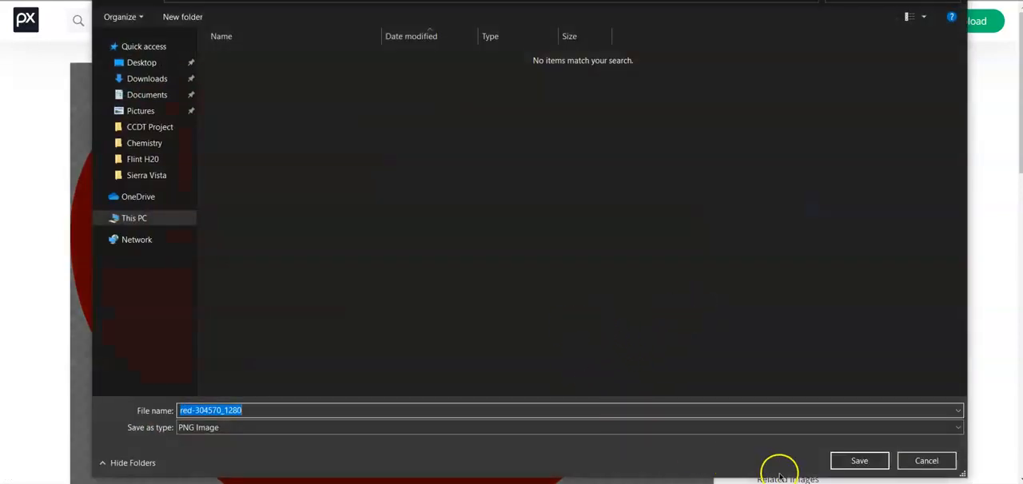
click(856, 461)
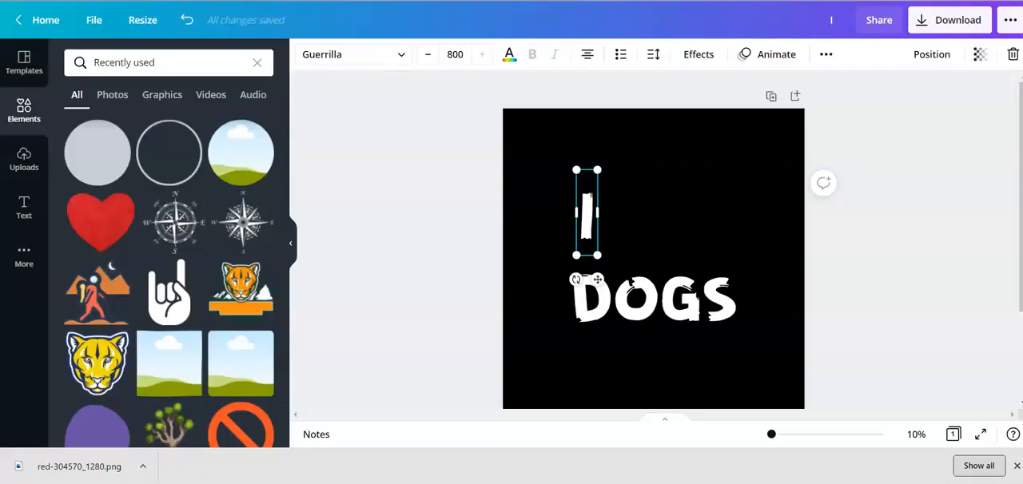
- Switch to Canva and upload the red-304570_1280 image from the computer
click(446, 197)
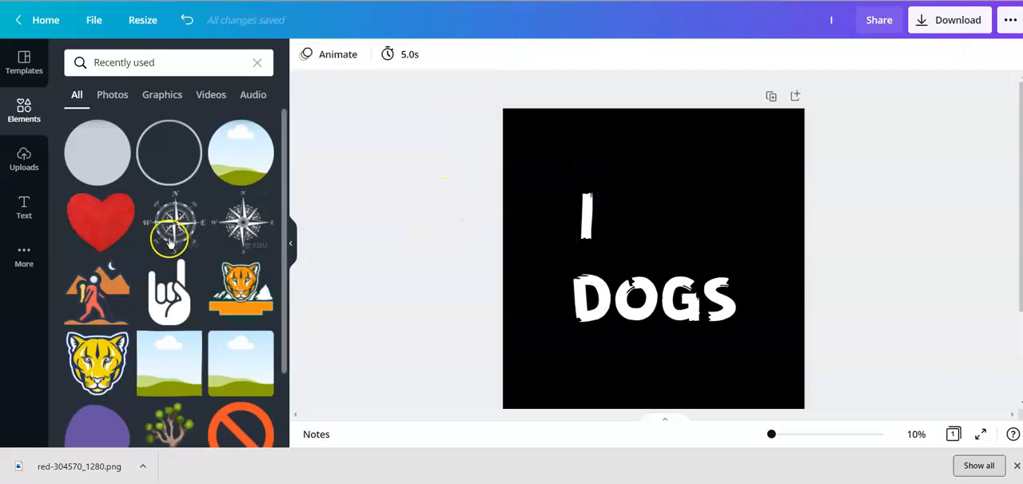
click(23, 160)
click(136, 130)
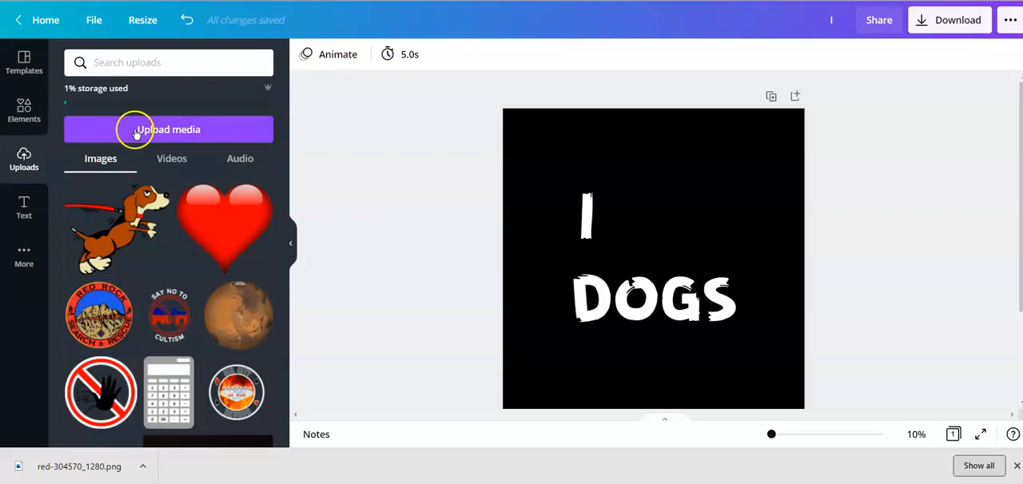
click(86, 138)
click(132, 218)
click(266, 74)
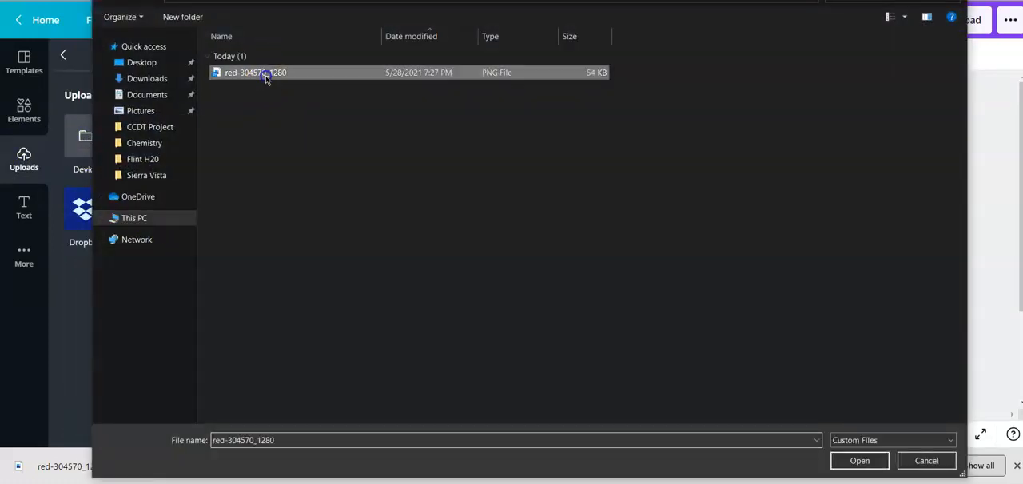
click(855, 461)
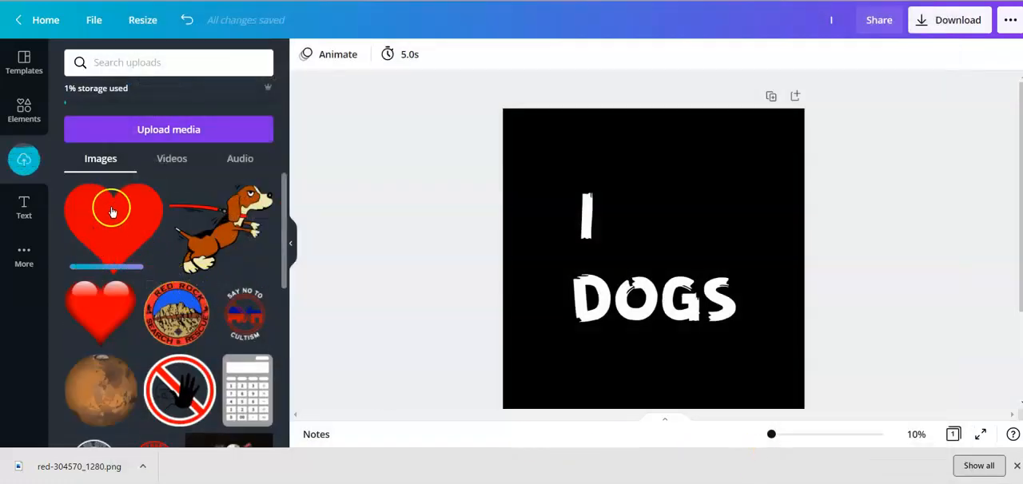
- Add the uploaded plain red heart to the page, shrink it to under half size and place it beside "I" above "DOGS"
click(112, 212)
drag(658, 228, 624, 172)
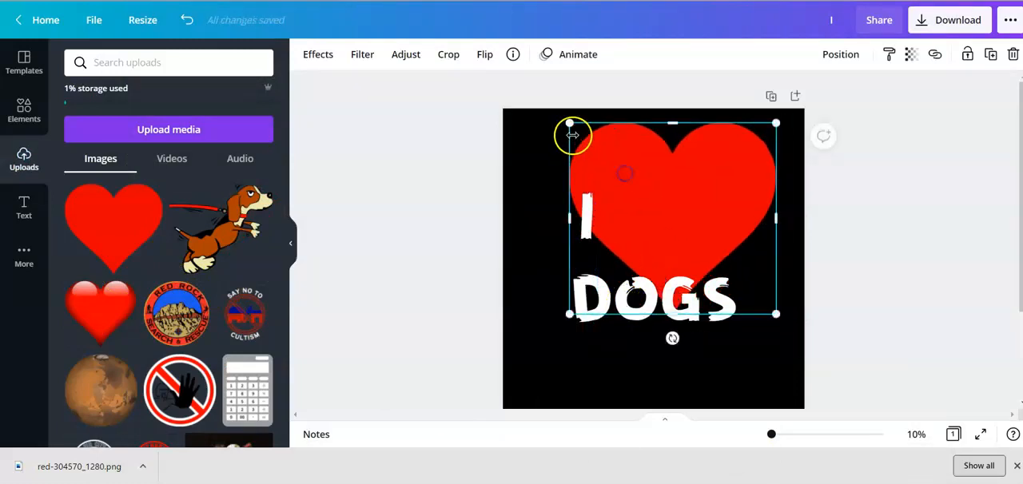
drag(570, 124, 685, 231)
drag(743, 267, 680, 222)
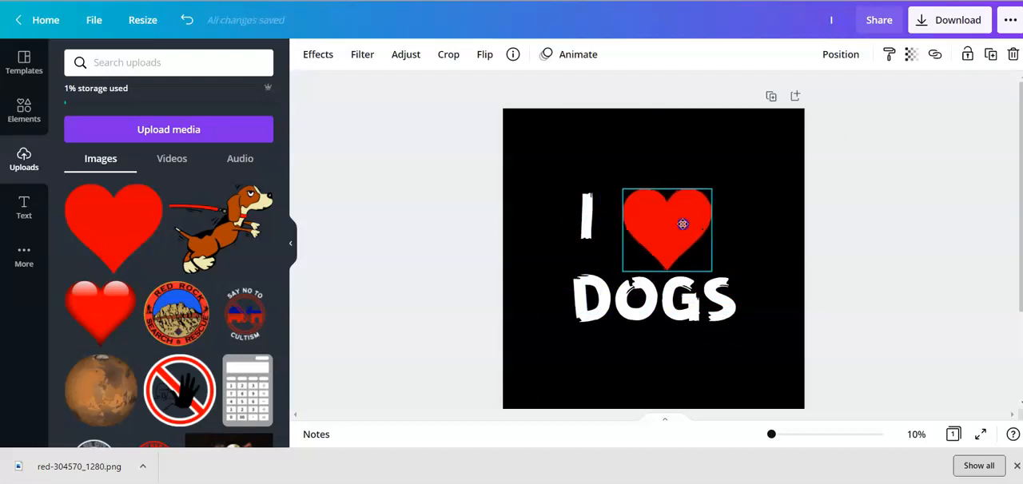
drag(683, 225, 682, 224)
click(781, 230)
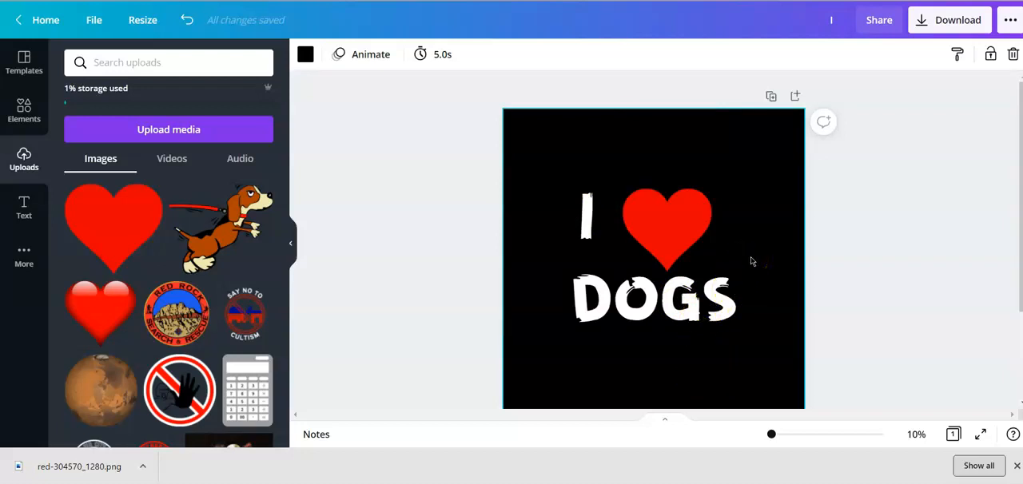
click(1017, 466)
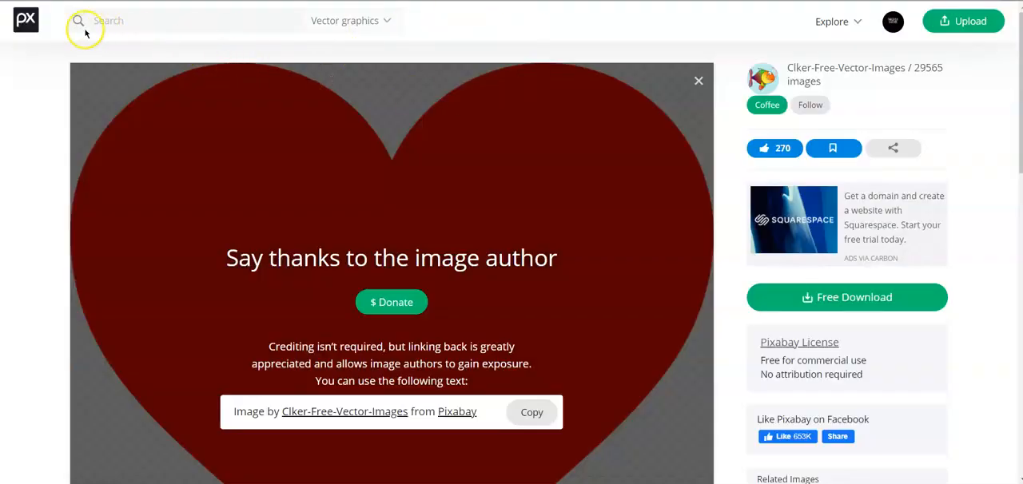
- Open the Pixabay home page in a separate tab, search for "dog" and glance through the image results
right_click(27, 21)
key(Escape)
key(ctrl+Tab)
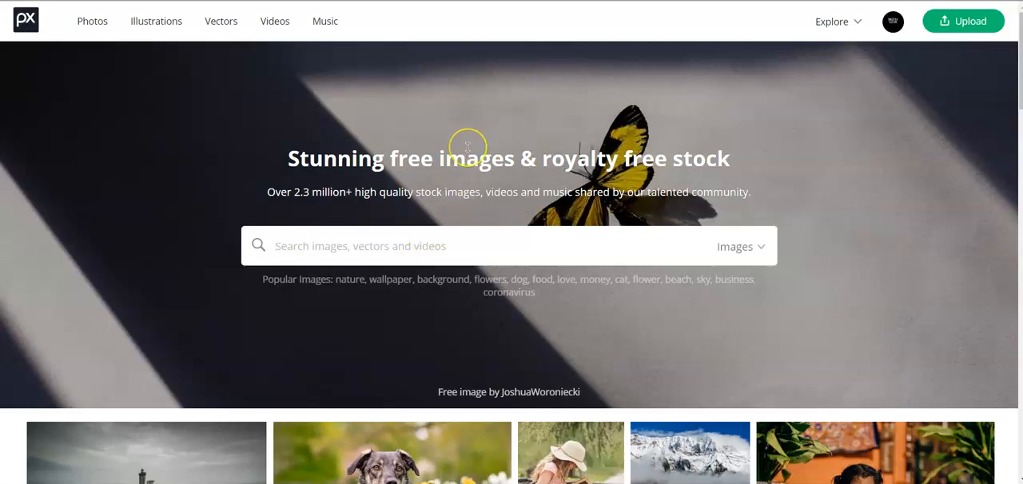
text(Dog)
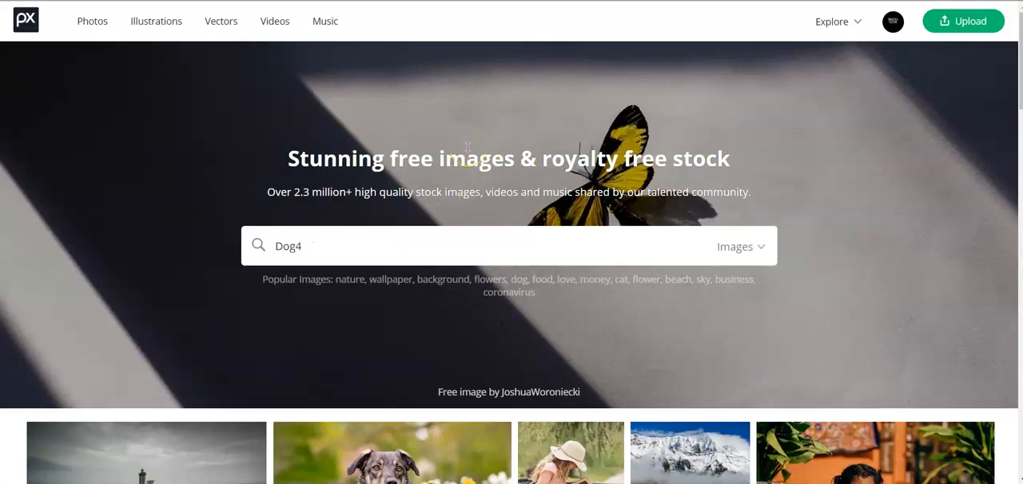
key(Return)
scroll(475, 241, down, 5)
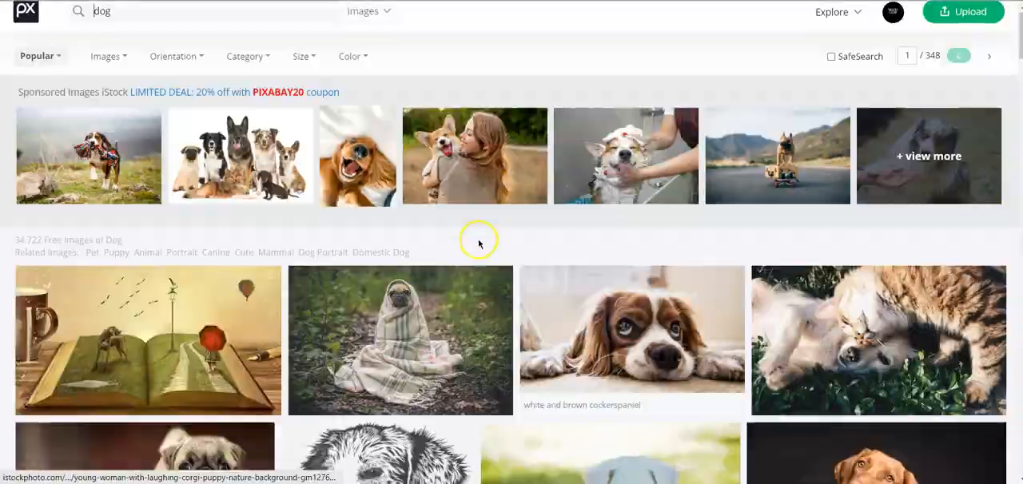
scroll(476, 241, down, 3)
scroll(477, 242, up, 2)
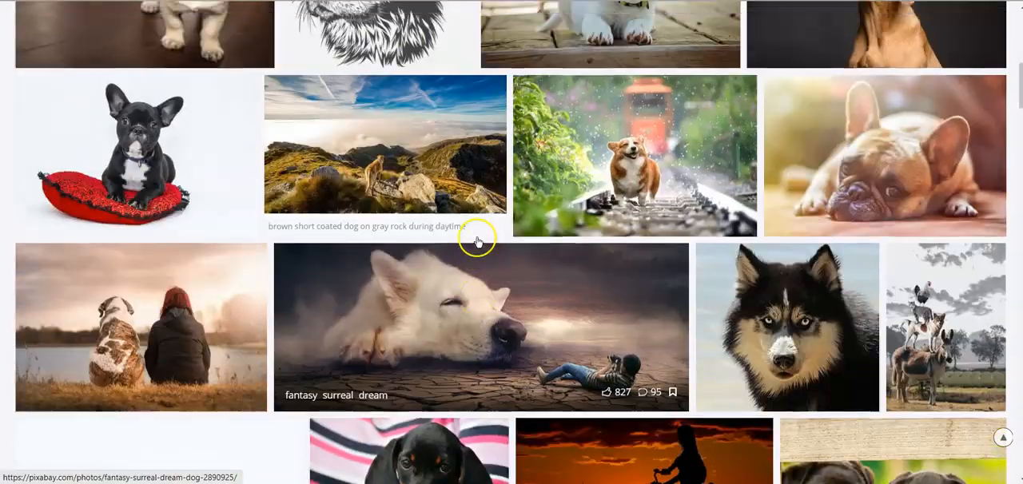
scroll(477, 241, down, 5)
scroll(484, 236, up, 10)
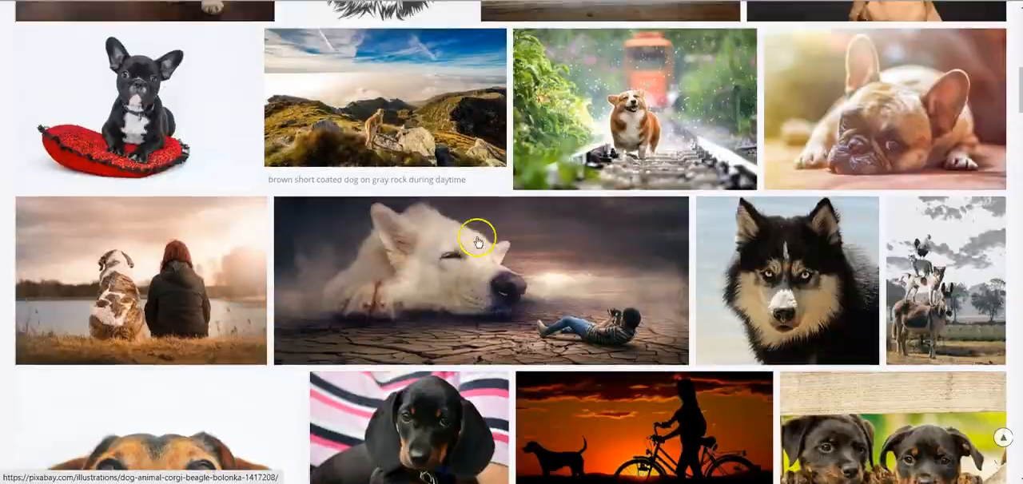
- Limit the Pixabay dog search to vector graphics and browse the results for a suitable dog
click(381, 22)
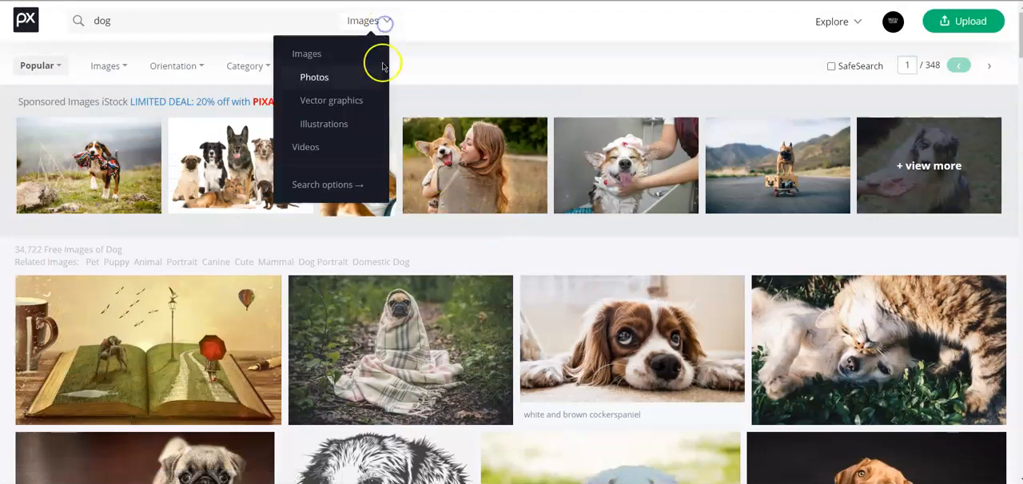
click(369, 102)
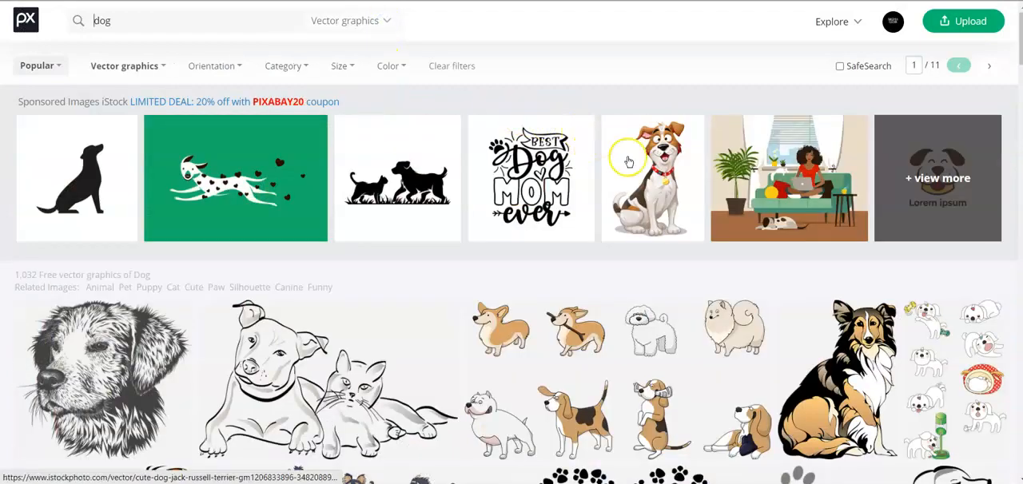
scroll(627, 168, down, 4)
scroll(636, 177, down, 9)
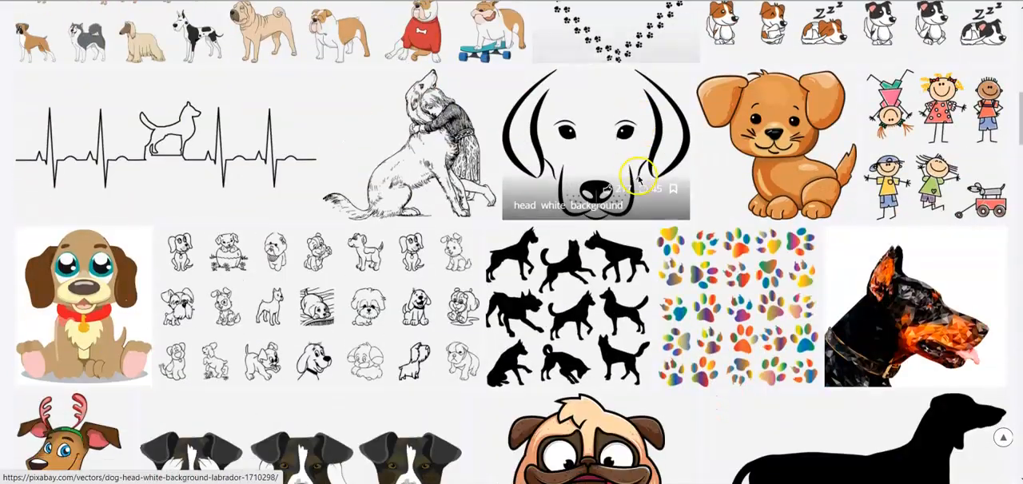
scroll(586, 169, down, 2)
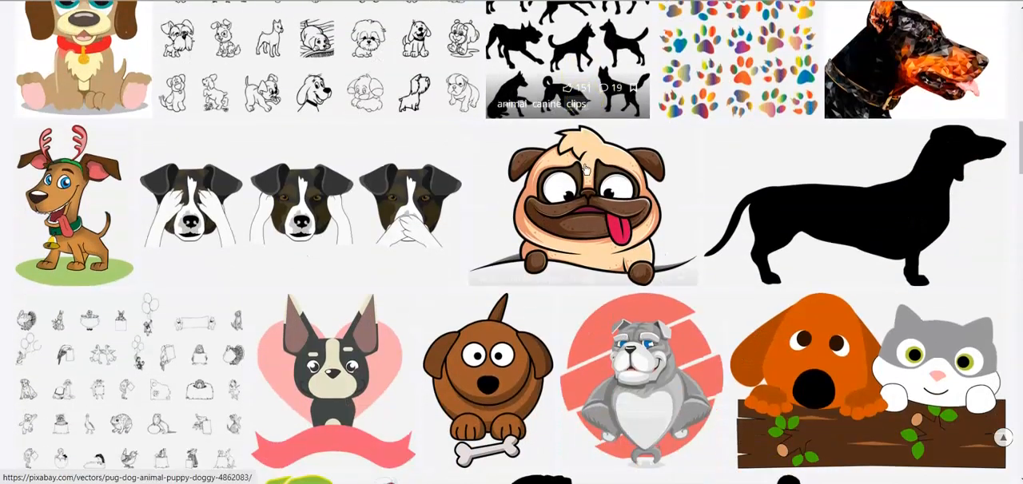
scroll(586, 170, up, 2)
scroll(586, 169, down, 4)
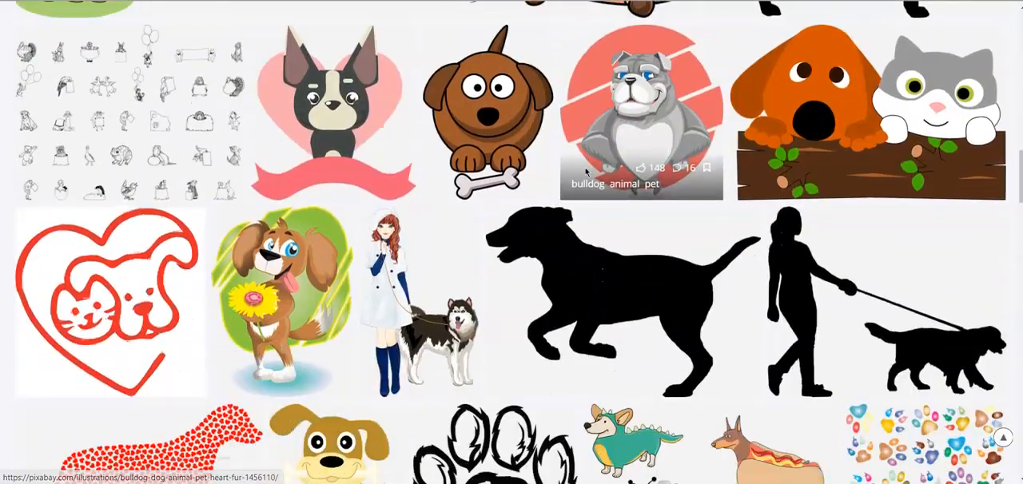
scroll(586, 172, down, 3)
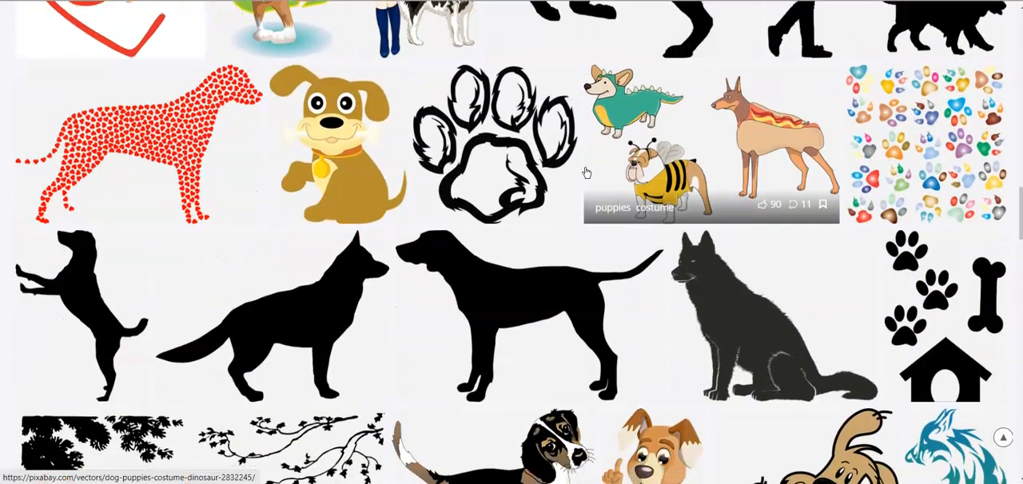
scroll(586, 172, down, 3)
- Open the standing black, brown and white dog vector and download it as a 1280×1161 PNG named black-48472_1280
click(528, 226)
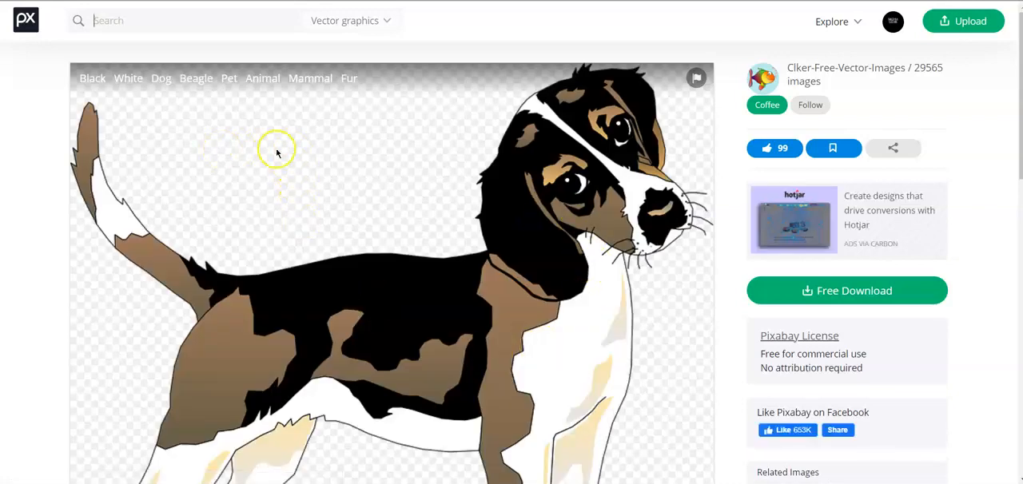
click(869, 292)
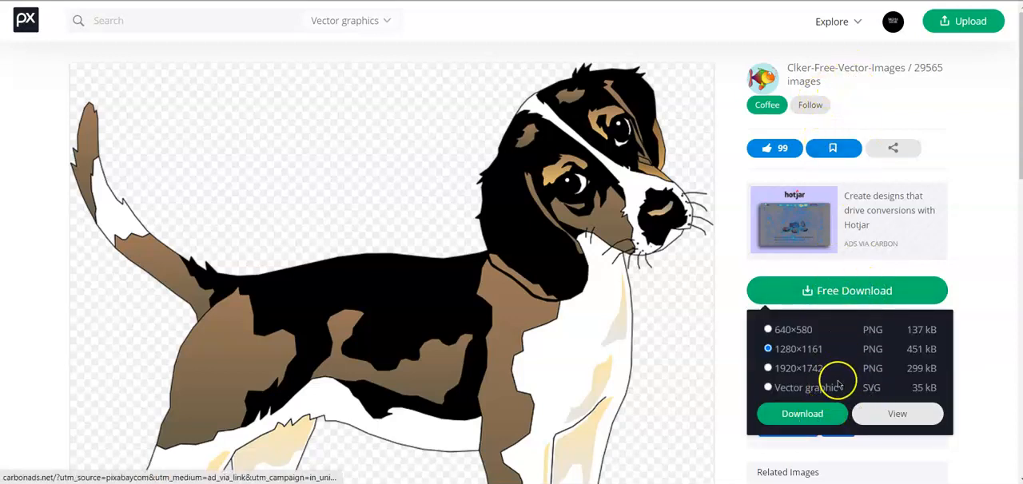
click(809, 413)
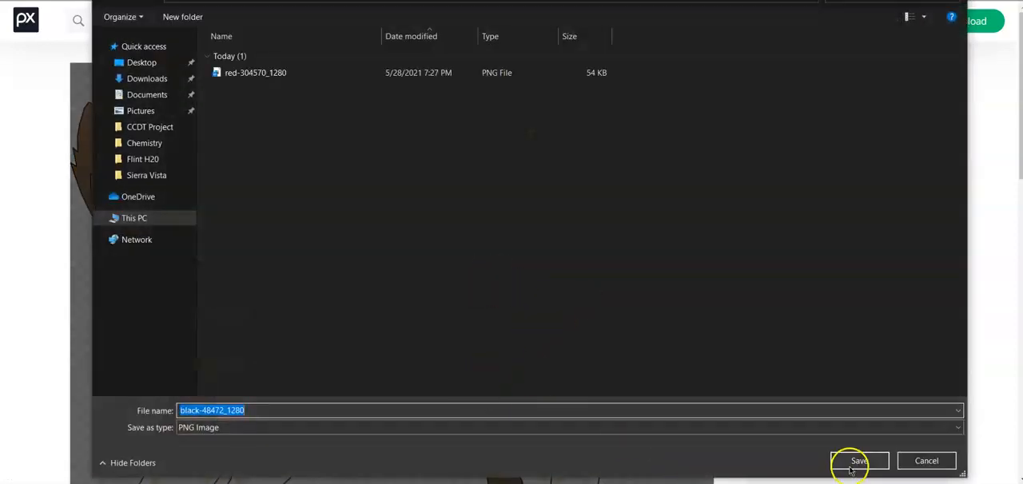
click(857, 461)
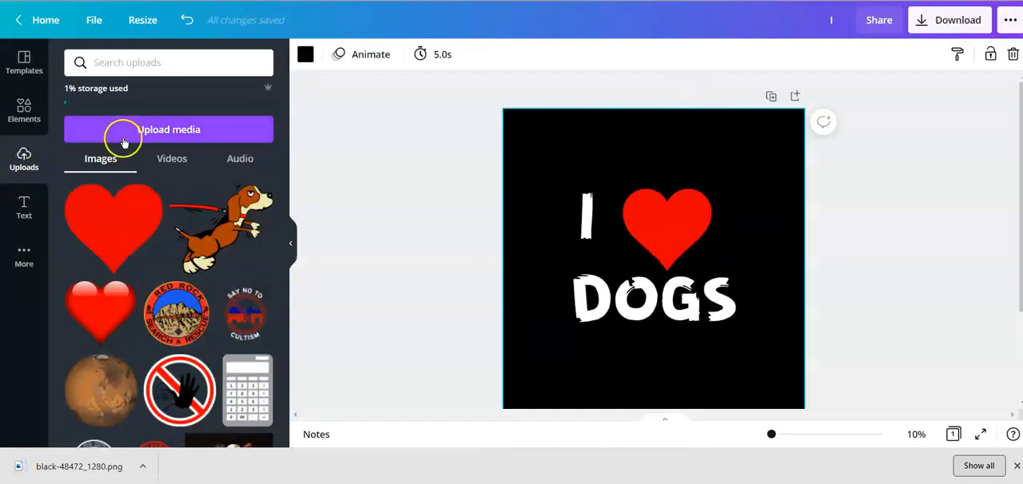
- Switch to Canva and upload the black-48472_1280 dog image from the computer
click(124, 139)
click(86, 135)
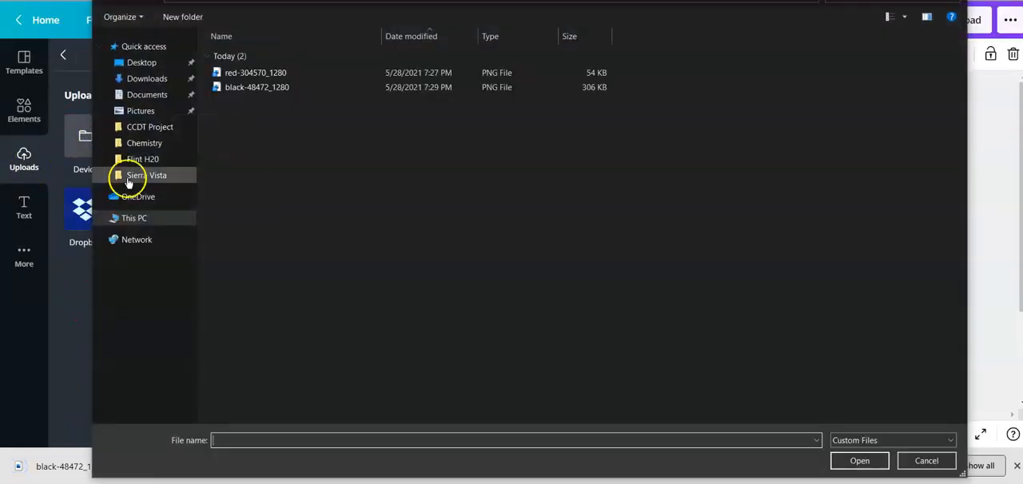
click(279, 87)
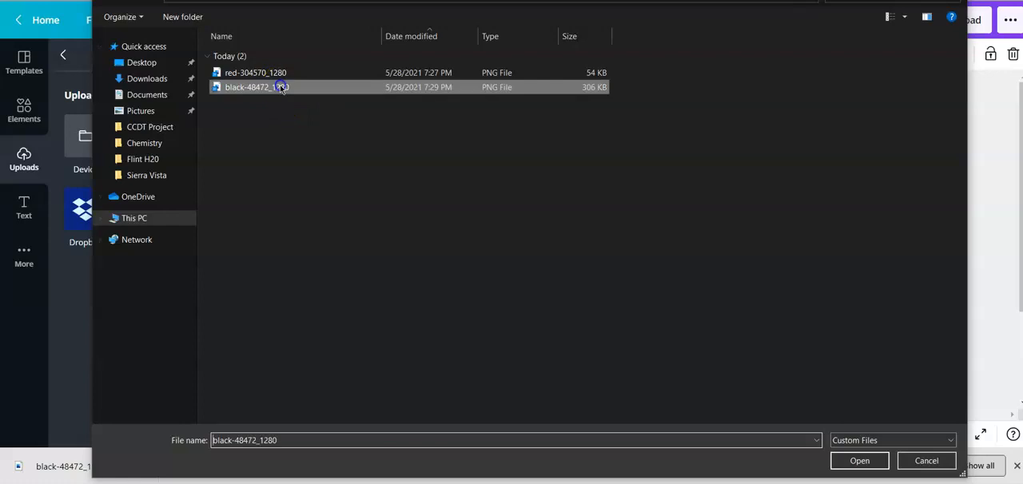
click(859, 461)
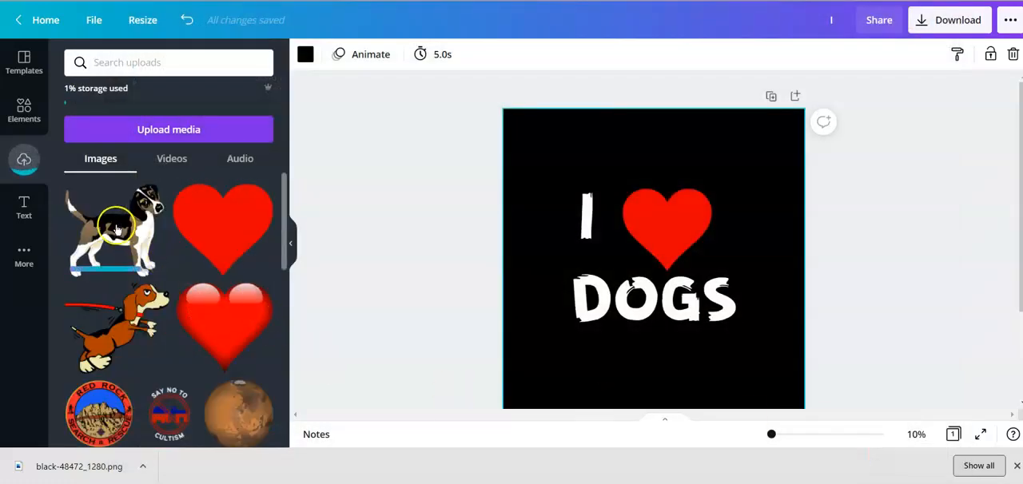
- Add the black, brown and white dog image, move the DOGS text aside, and shrink and place the dog beside the heart
click(120, 232)
drag(626, 252, 552, 342)
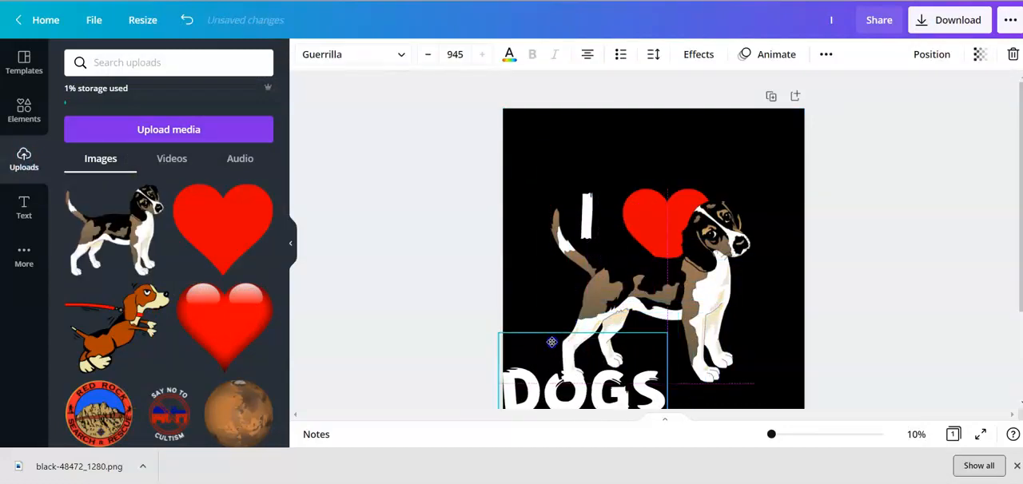
drag(666, 277, 711, 221)
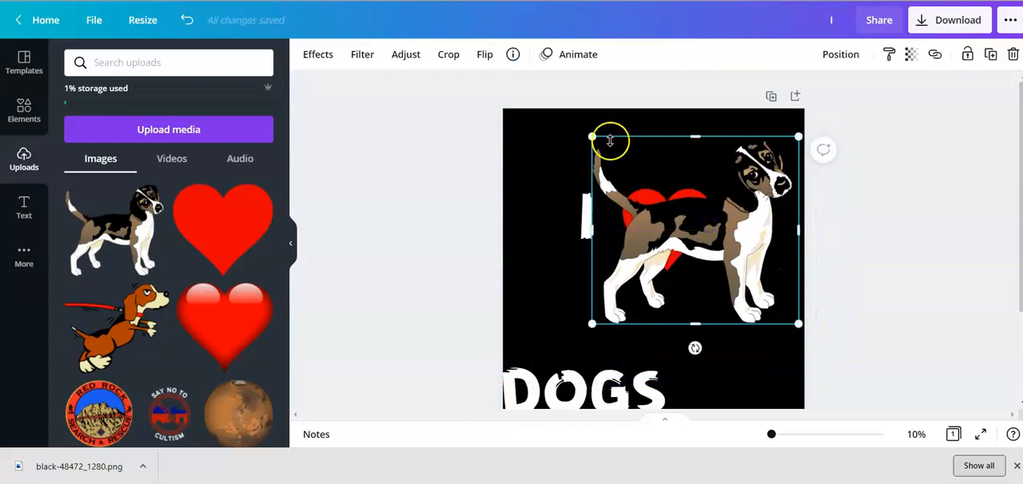
drag(591, 136, 724, 254)
drag(755, 294, 641, 200)
drag(660, 228, 754, 269)
click(679, 232)
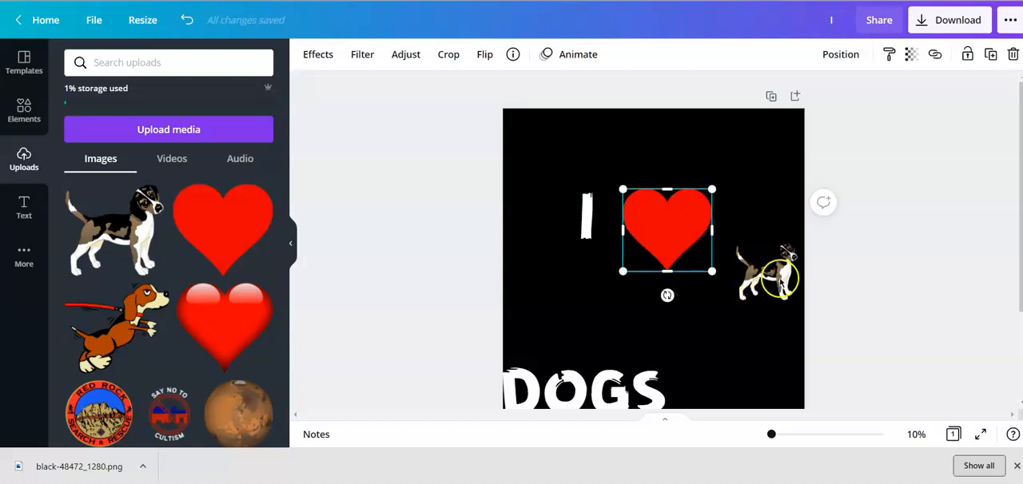
drag(781, 281, 762, 258)
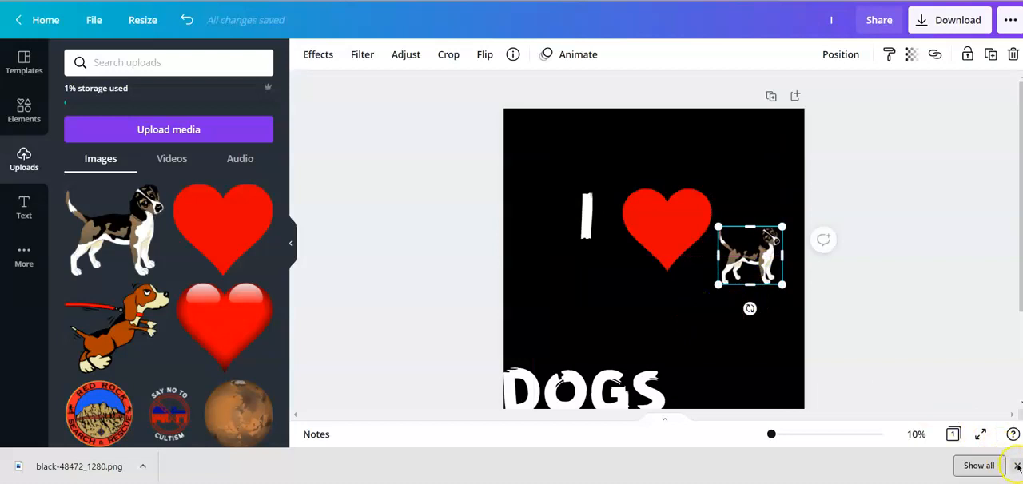
- Replace the red heart with a fresh copy from the uploads, shrunk and placed between the letter I and the dog
click(1017, 467)
click(667, 237)
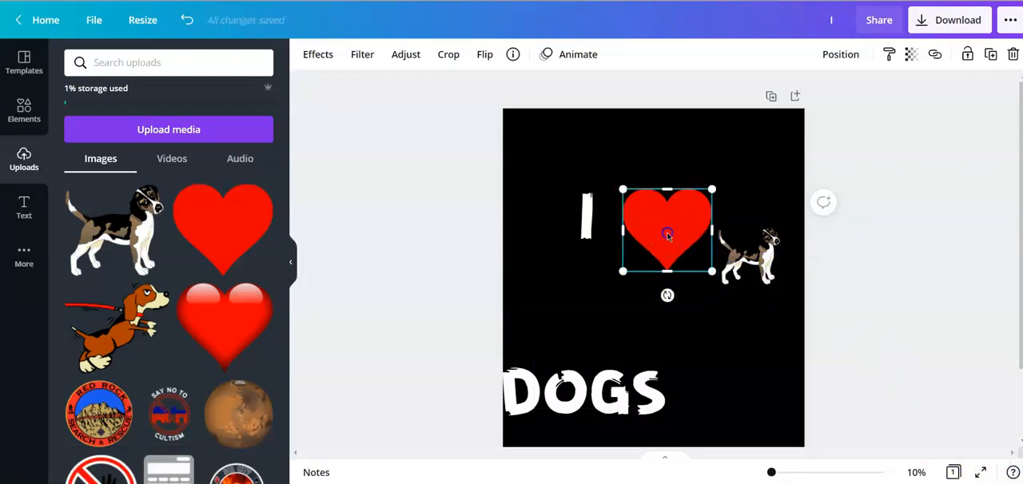
drag(657, 251, 347, 218)
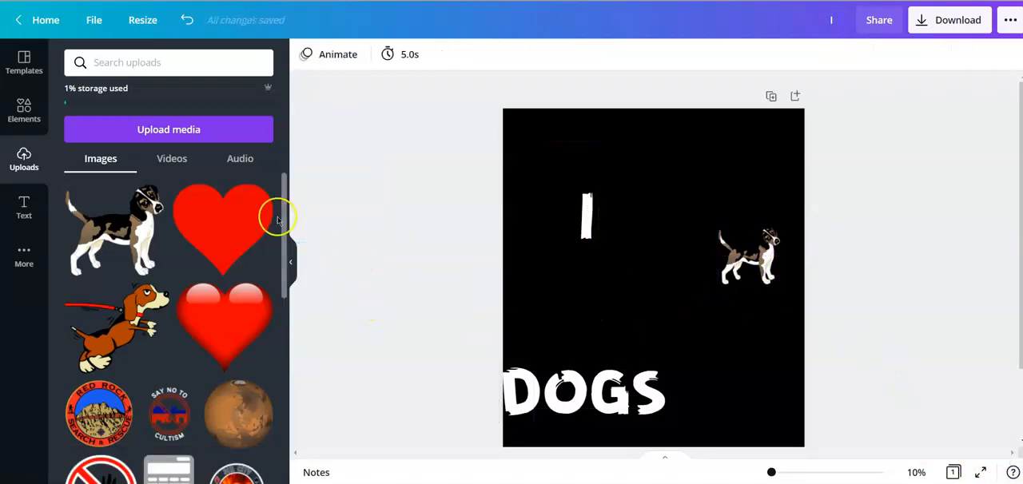
click(244, 206)
drag(602, 292, 699, 256)
drag(647, 354, 755, 252)
drag(765, 209, 727, 260)
drag(710, 310, 666, 216)
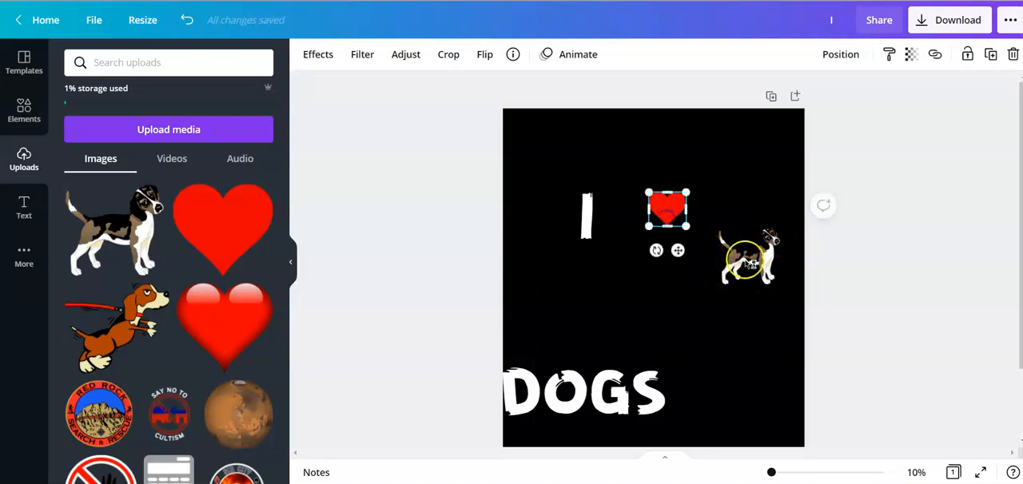
- Remove the small dog from the page and enlarge the heart, positioning it beside the letter I
click(749, 255)
drag(743, 257, 383, 264)
click(667, 209)
drag(687, 227, 781, 315)
drag(746, 262, 706, 255)
drag(616, 302, 652, 264)
drag(698, 223, 675, 235)
- Add the black, brown and white dog image again, shrink it to fit within the heart and centre it there
click(142, 240)
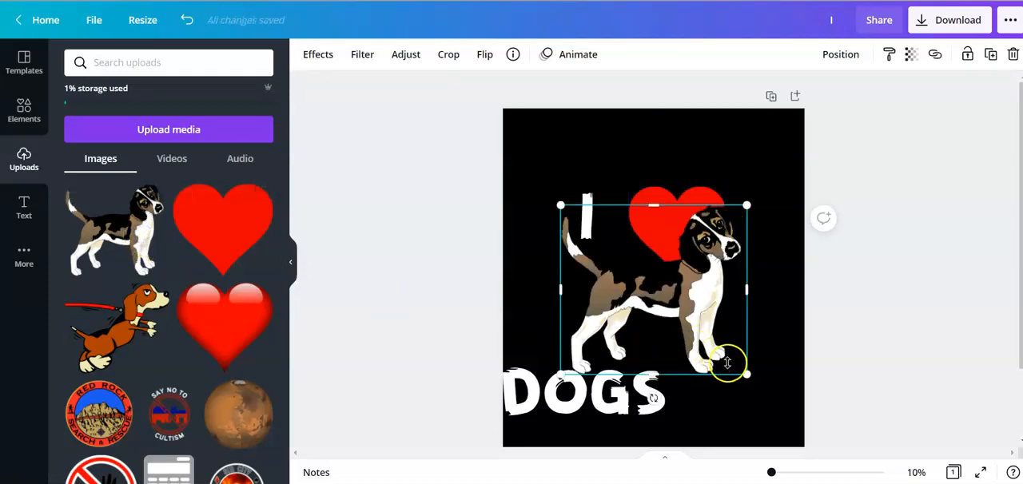
drag(732, 362, 653, 292)
drag(613, 248, 680, 229)
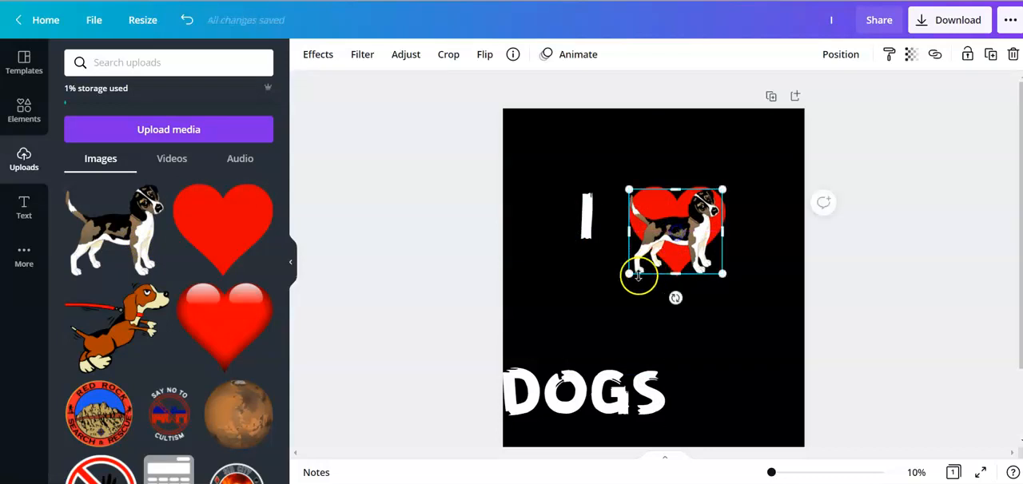
drag(631, 274, 678, 231)
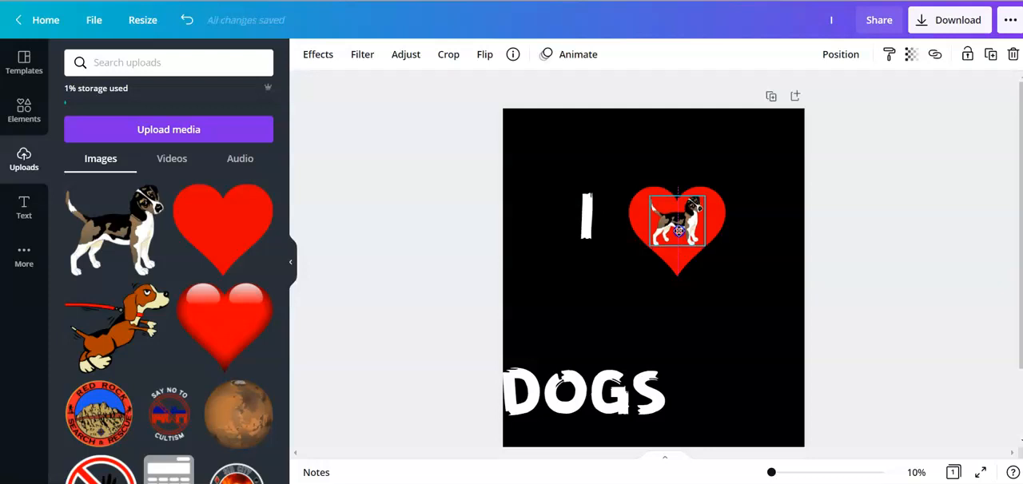
drag(679, 231, 678, 232)
click(701, 303)
- Move the DOGS text up beneath the heart, centred horizontally on the page
drag(646, 392, 702, 318)
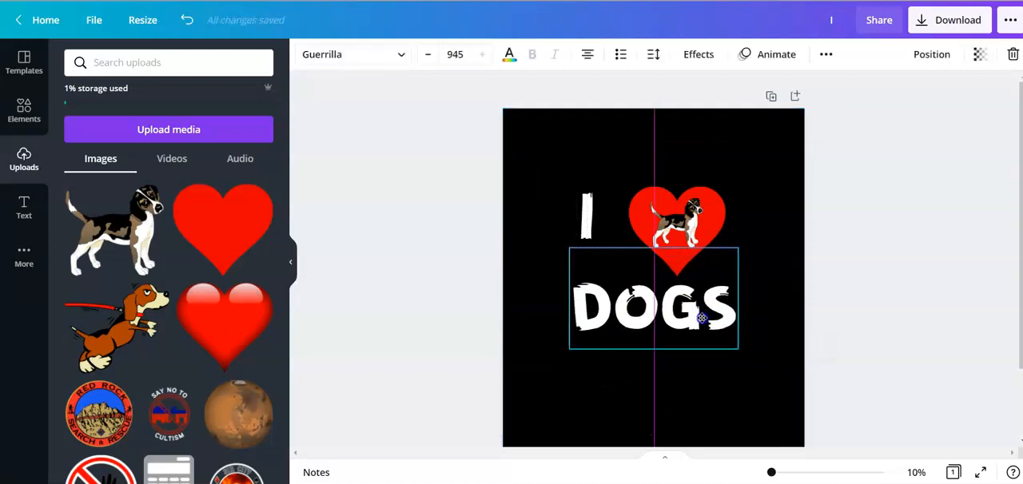
drag(701, 318, 702, 318)
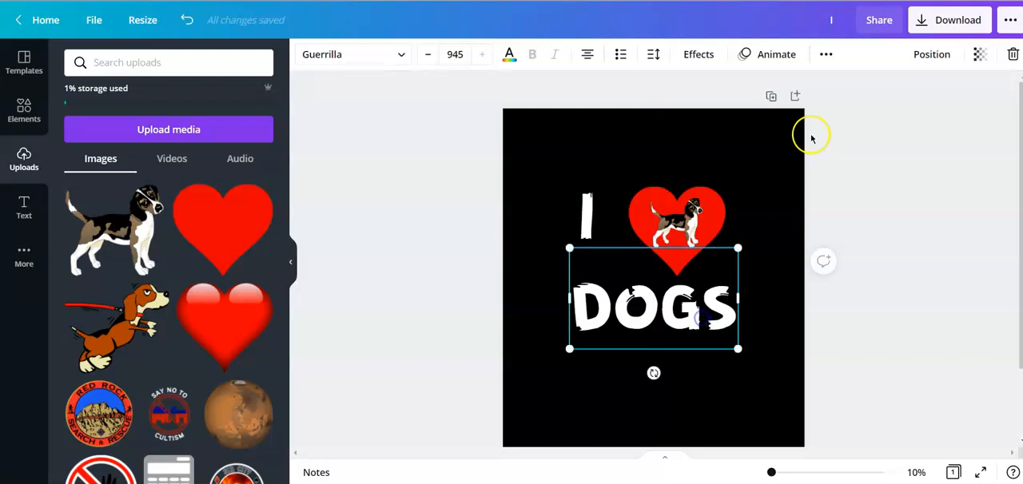
click(929, 54)
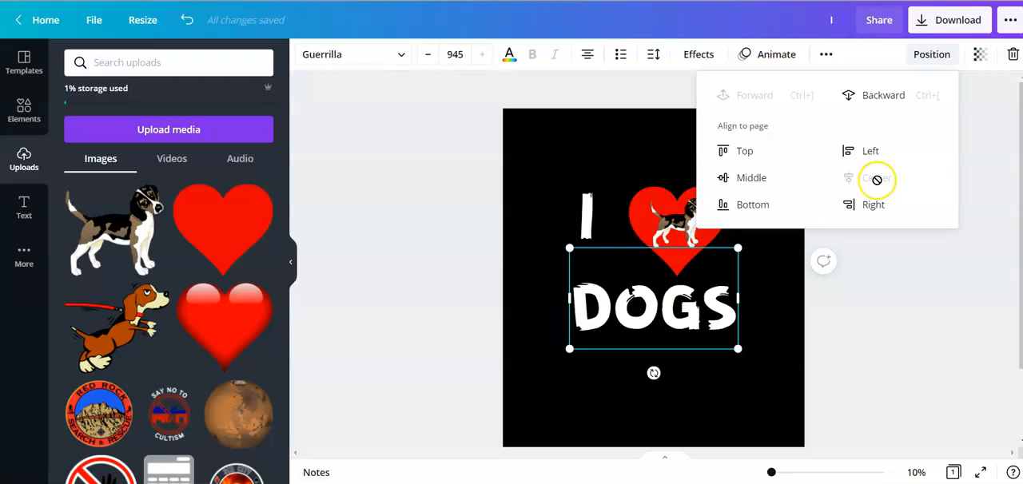
click(750, 179)
click(675, 301)
drag(675, 300, 674, 306)
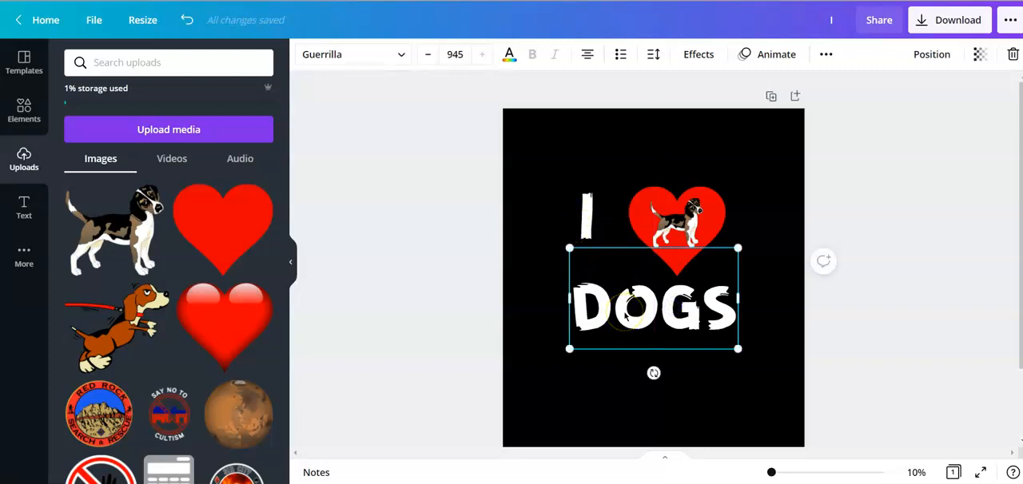
- Try to set the font size of the letter I to 800
click(584, 211)
click(454, 54)
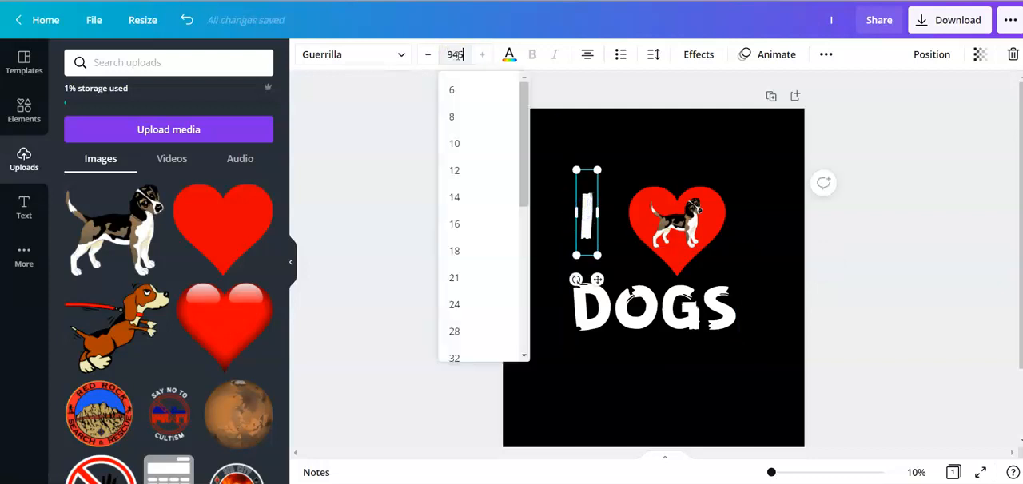
key(Escape)
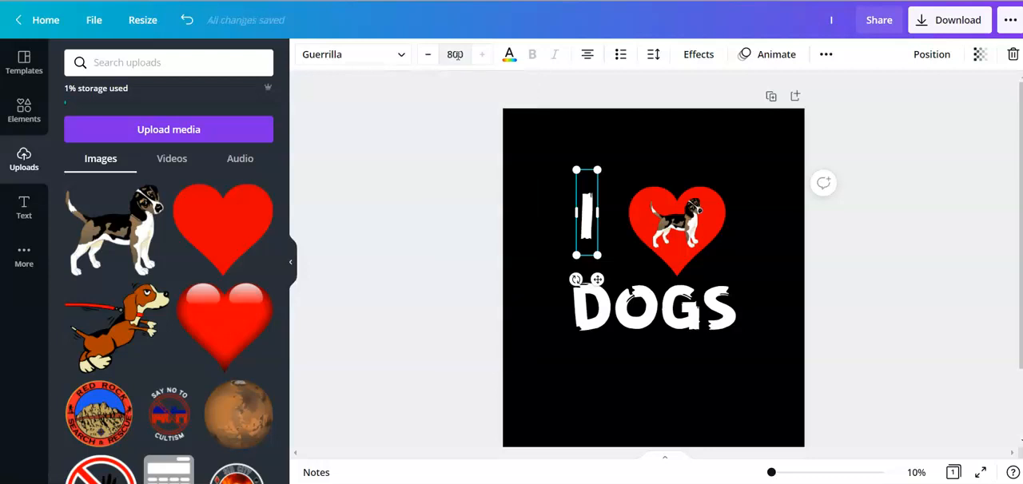
click(457, 54)
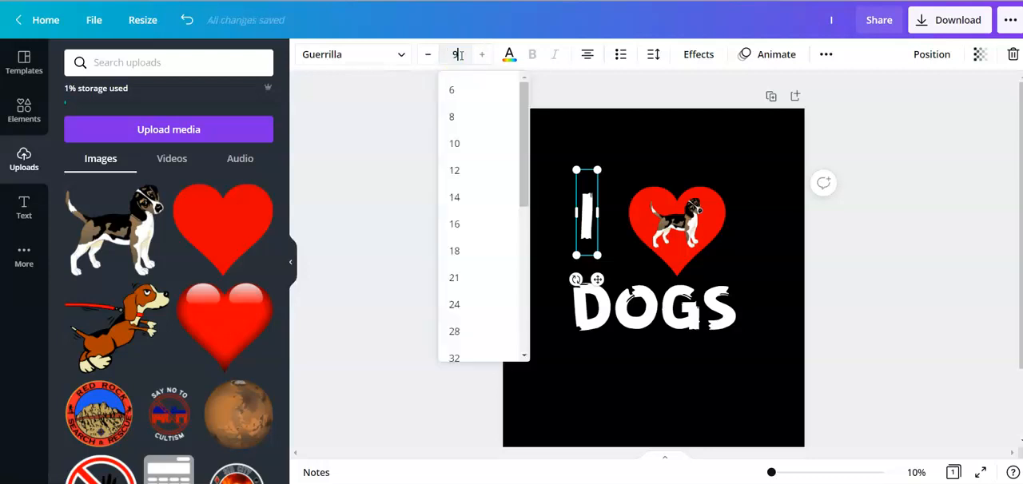
key(Escape)
- Enlarge the letter I to a font size of about 1119 and position it above the D, level with the heart
click(588, 228)
drag(576, 254, 543, 288)
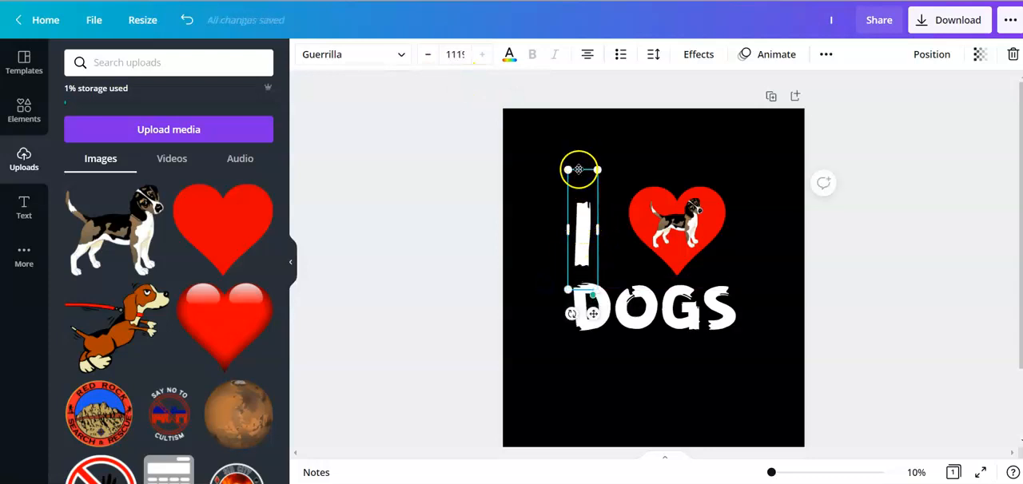
drag(580, 169, 580, 143)
drag(593, 313, 594, 295)
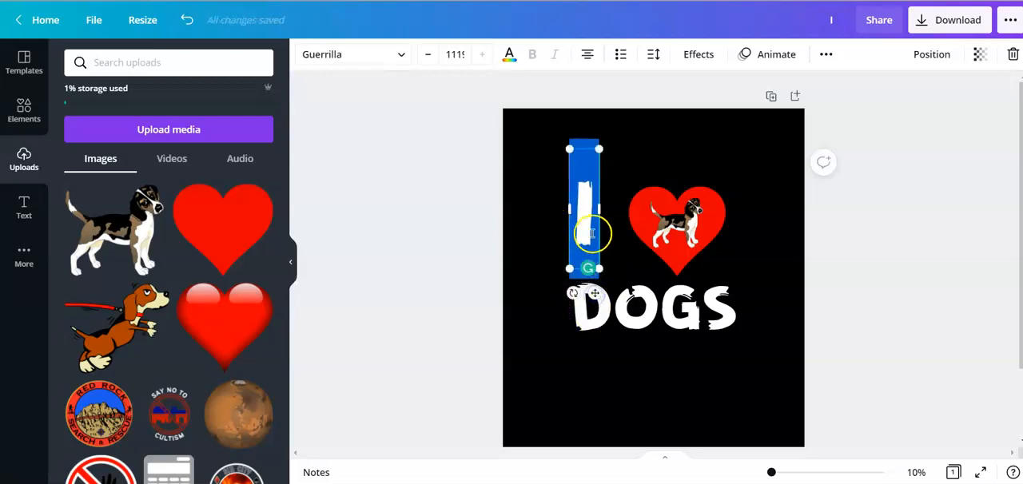
click(629, 182)
drag(584, 214, 590, 221)
click(628, 304)
click(587, 229)
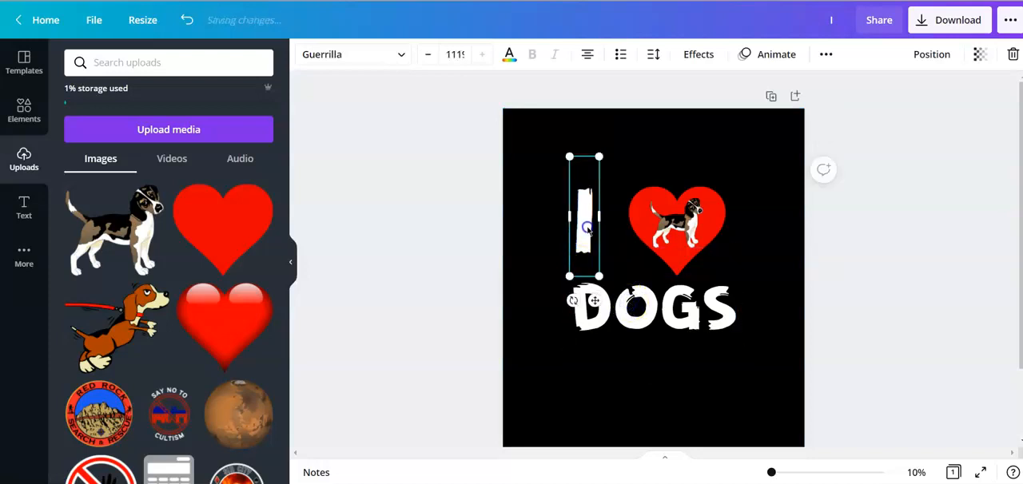
click(628, 331)
click(734, 375)
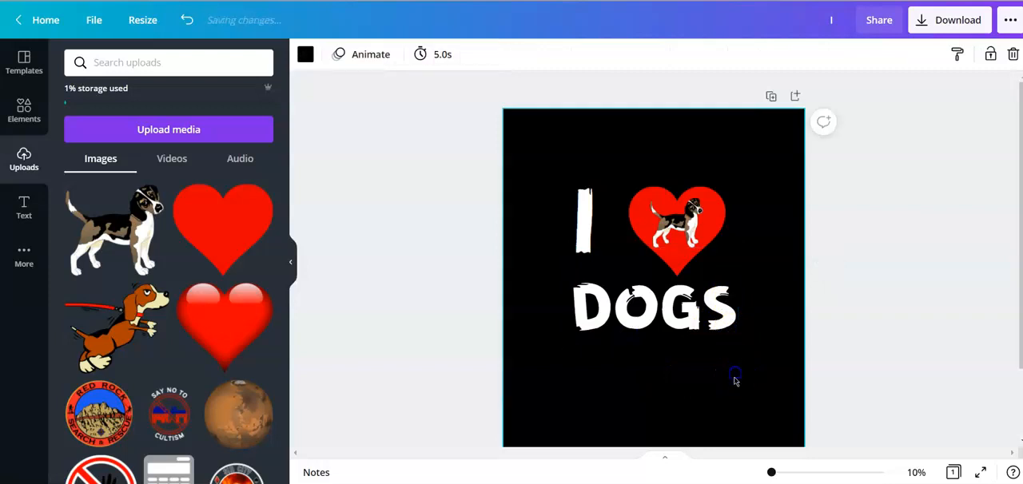
- Move the heart together with the dog inside it slightly closer to the letter I
mouse_move(674, 227)
mouse_down()
mouse_move(692, 227)
mouse_move(730, 177)
mouse_move(664, 232)
mouse_up()
drag(737, 167, 671, 225)
click(709, 383)
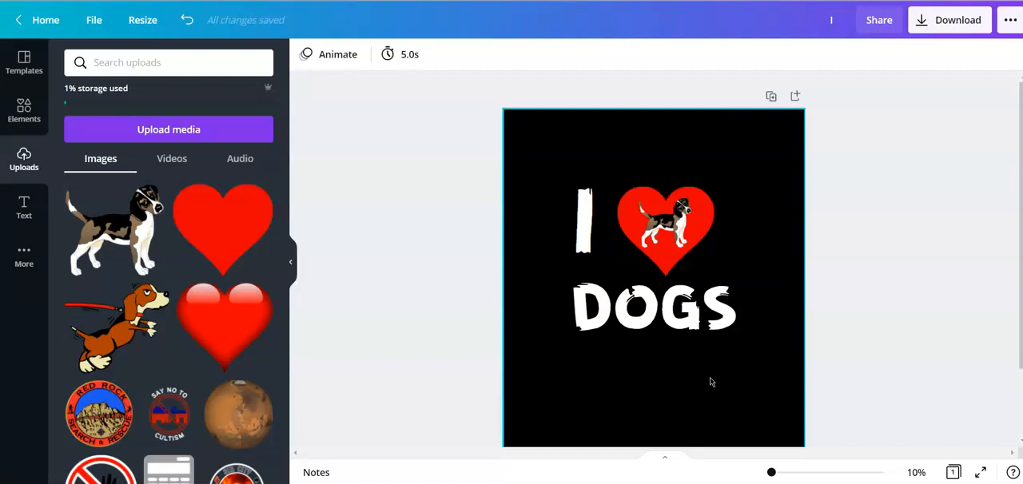
click(884, 289)
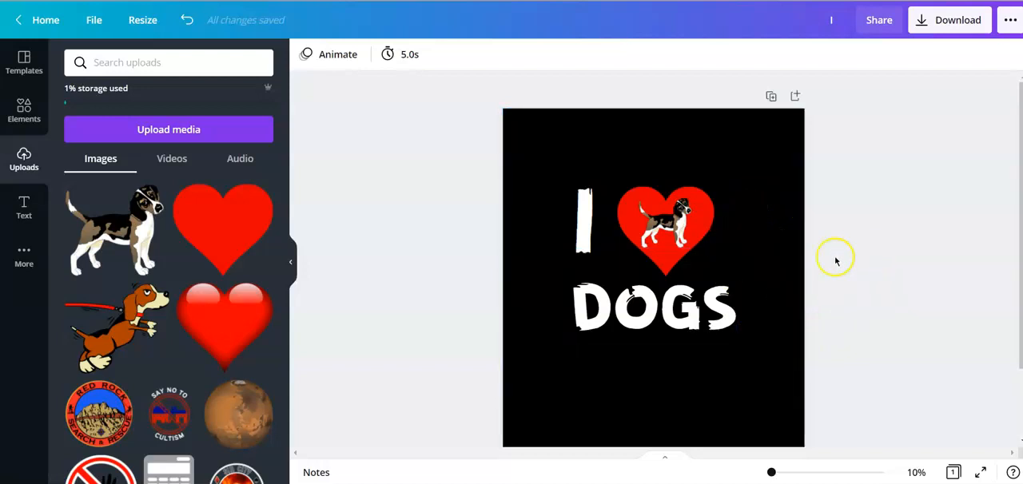
click(949, 20)
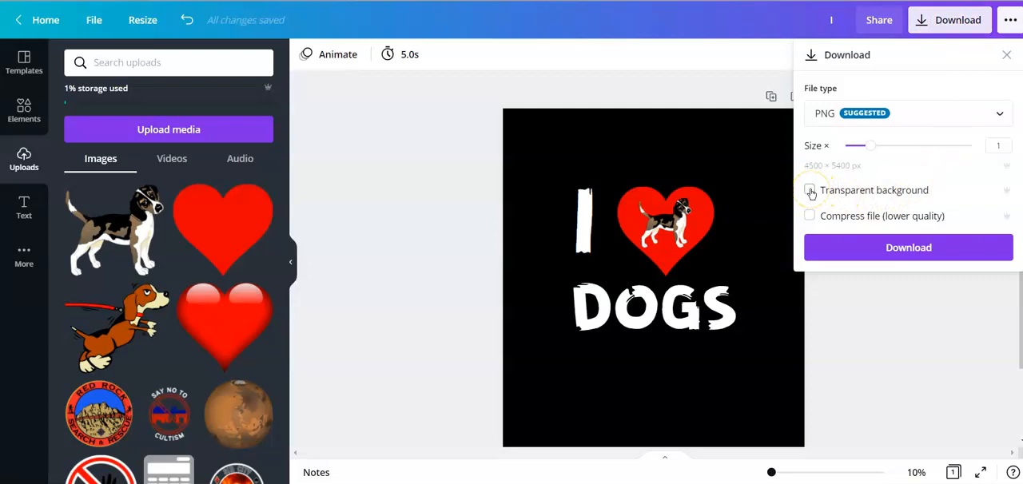
click(890, 249)
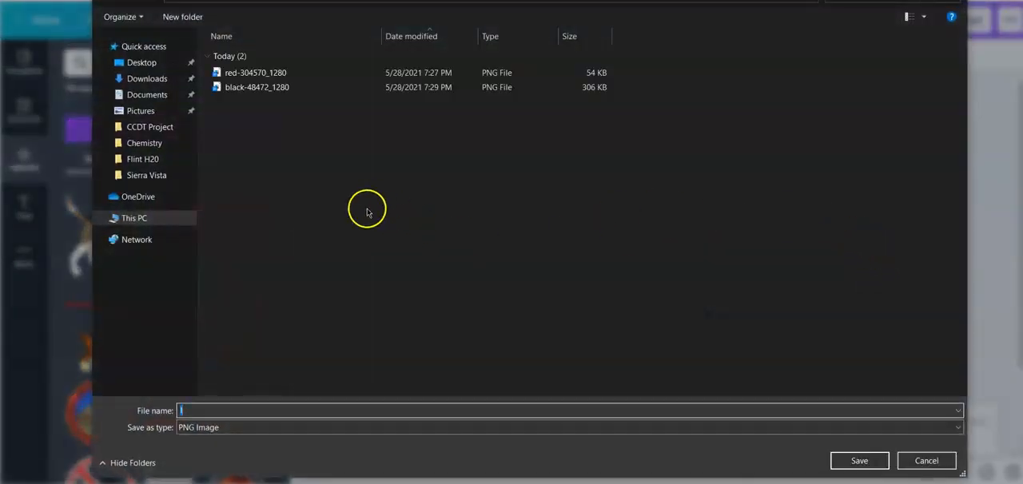
text(5555555555555555555)
click(870, 457)
click(718, 102)
click(1017, 466)
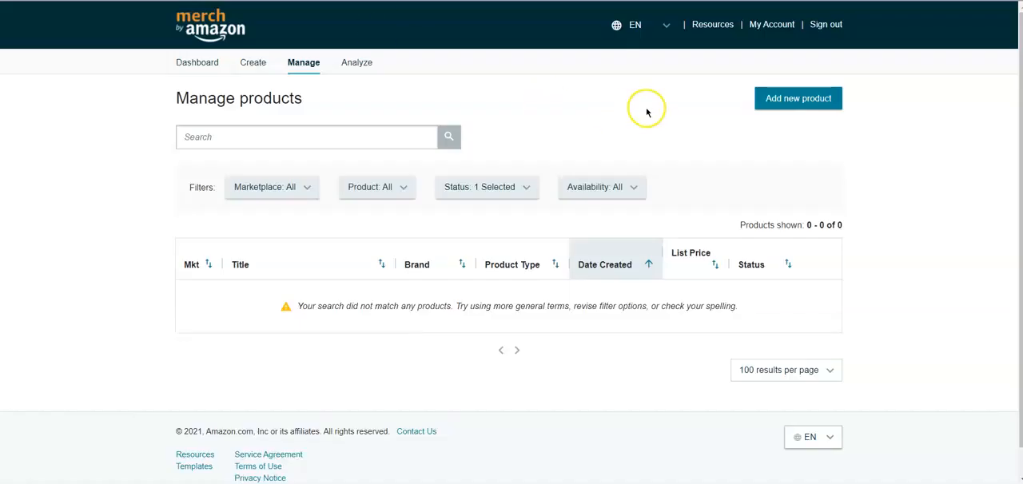
- Start adding a new product in Merch by Amazon and look over the available product types
click(777, 107)
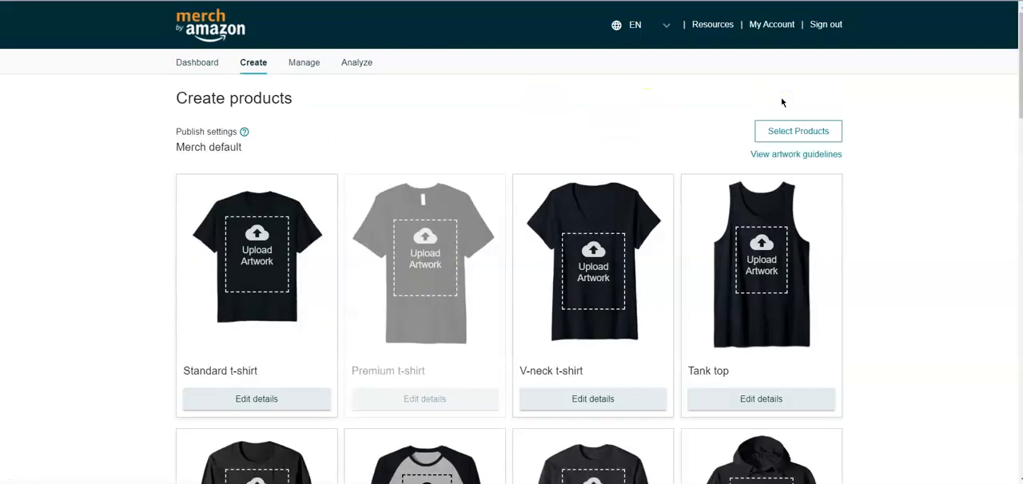
scroll(628, 118, down, 2)
scroll(626, 149, up, 2)
- Limit the product selection to the standard t-shirt on the .com marketplace, deselecting every other product and marketplace
click(781, 132)
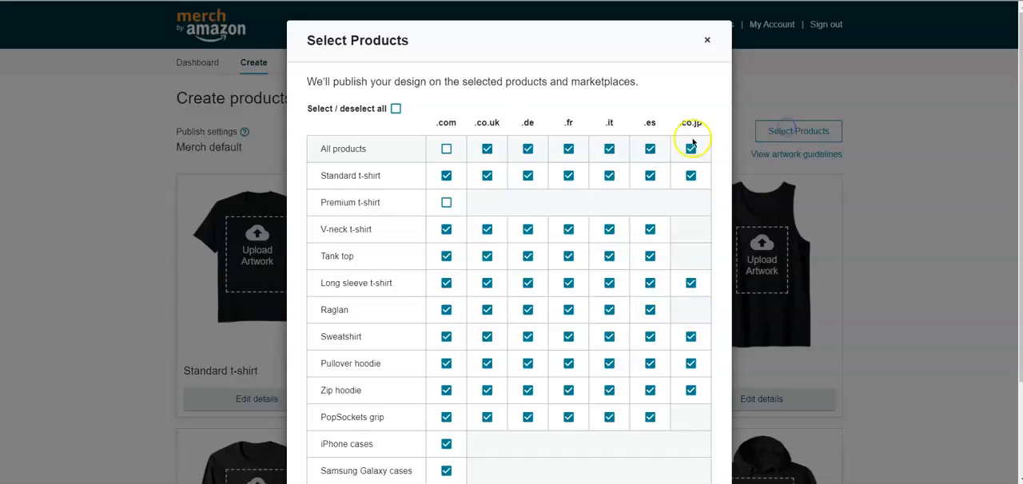
scroll(624, 208, down, 3)
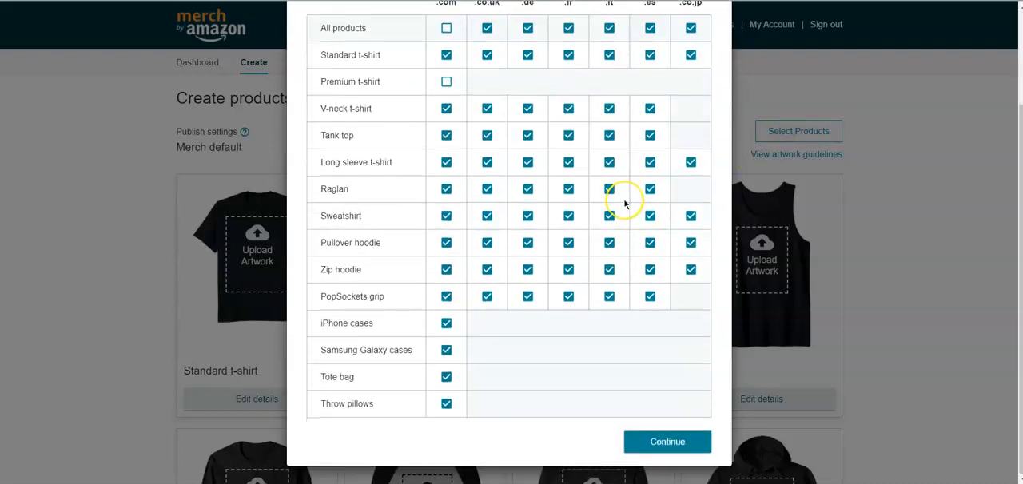
scroll(625, 205, up, 3)
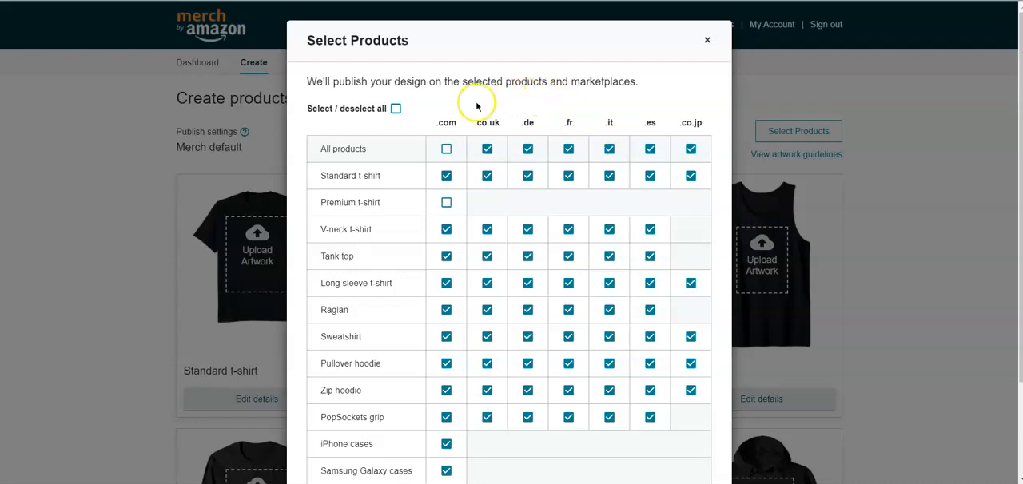
click(396, 110)
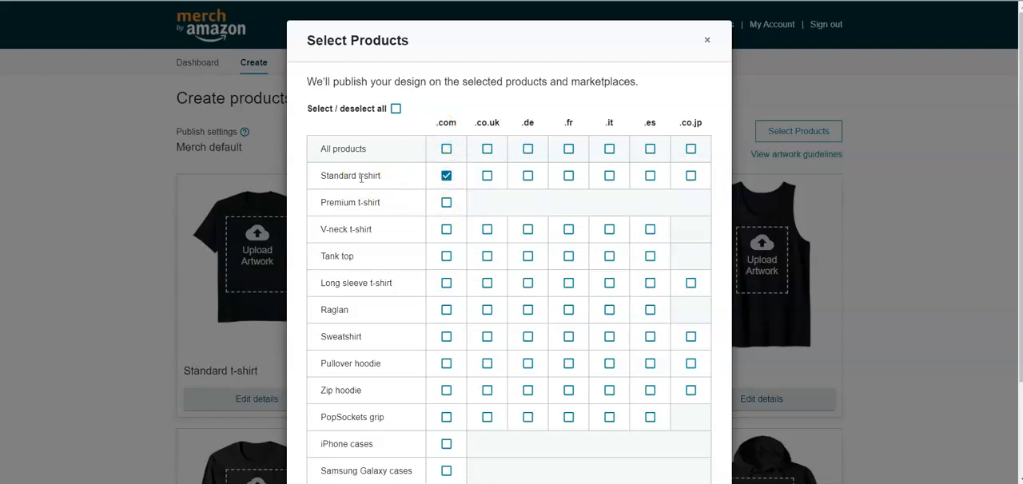
scroll(402, 183, down, 2)
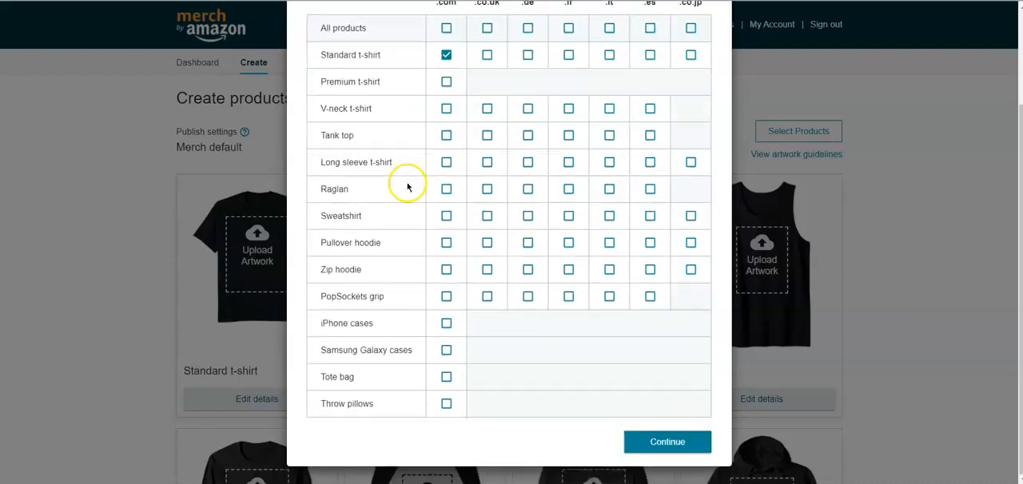
click(679, 444)
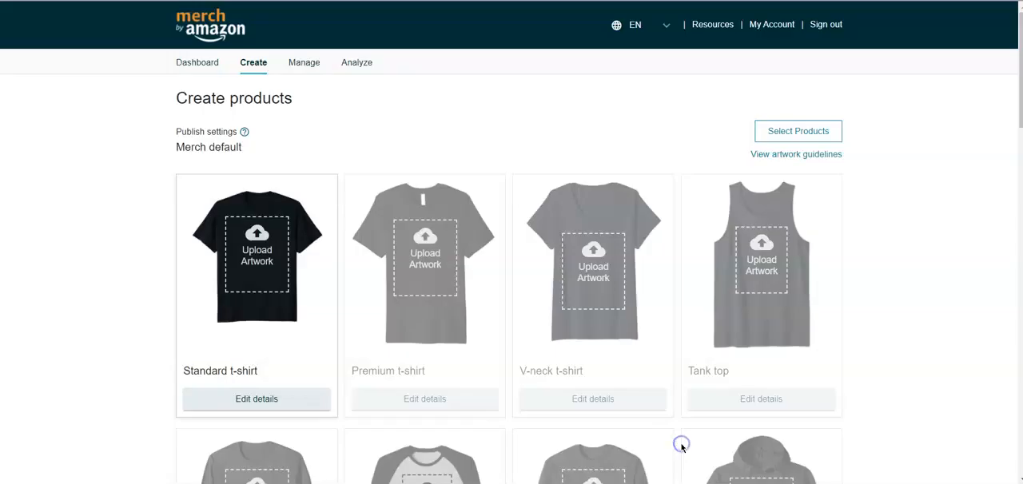
- Open the standard t-shirt's details and go to its fit type, color and price settings
scroll(658, 270, down, 8)
scroll(657, 269, up, 3)
scroll(657, 269, up, 5)
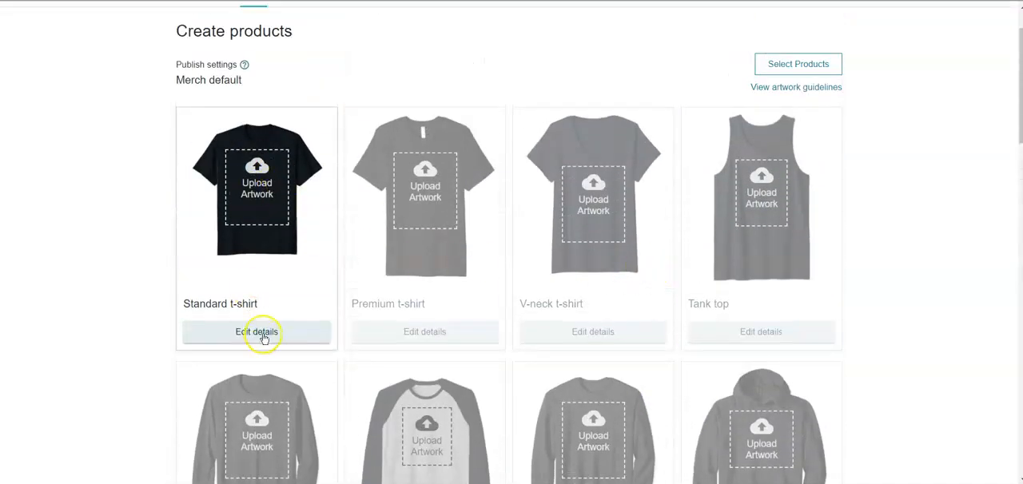
click(265, 339)
scroll(456, 319, down, 3)
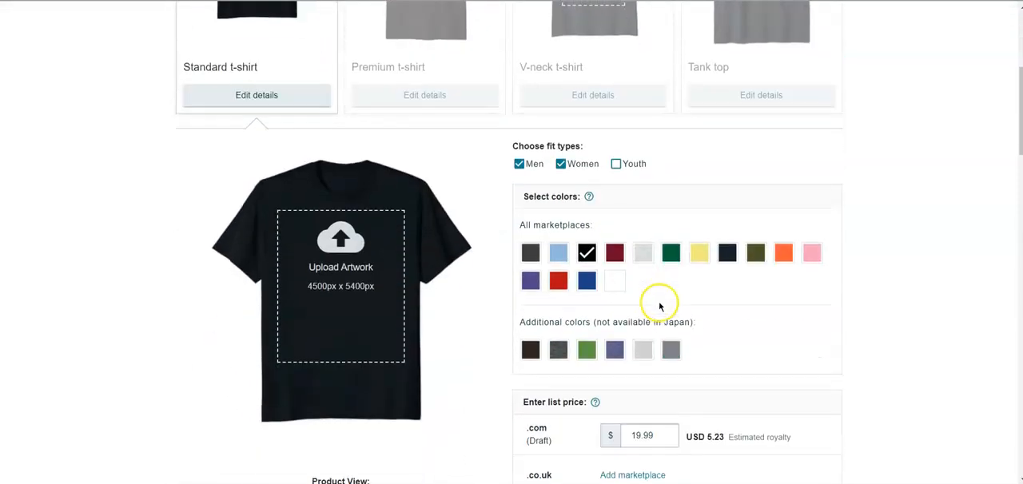
- Add the Youth fit type to the standard t-shirt and keep black as its color
scroll(795, 332, down, 1)
scroll(728, 195, up, 1)
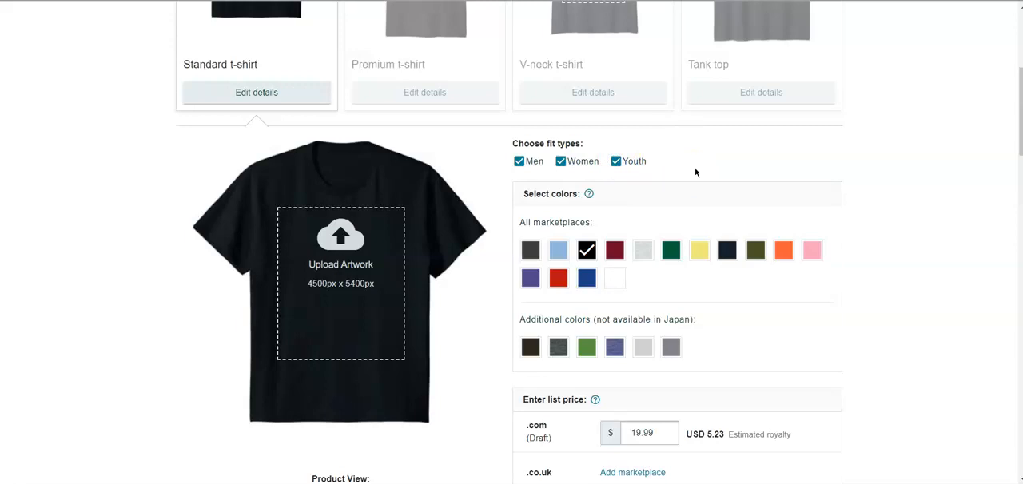
click(584, 253)
- Upload the exported I (heart) DOGS PNG named with a run of 5s as the shirt artwork and check the product previews
click(347, 249)
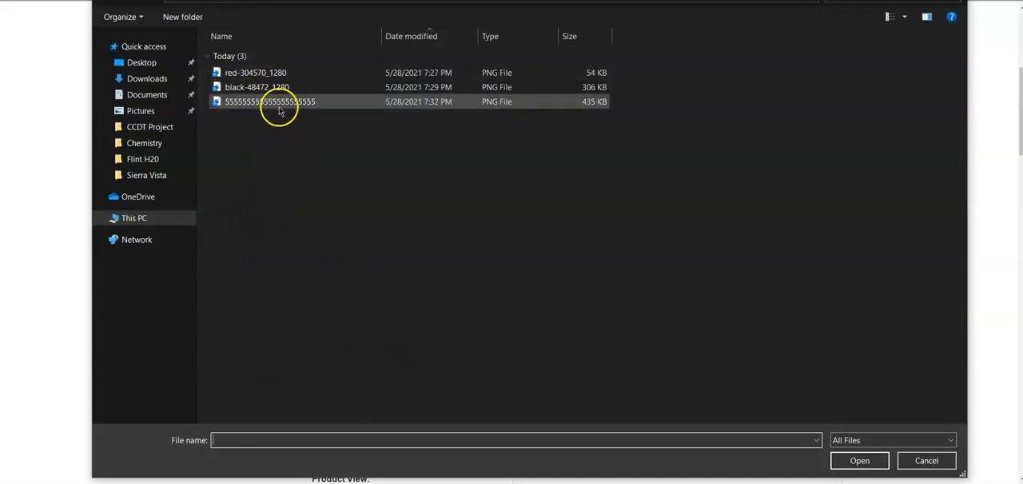
click(280, 106)
click(860, 461)
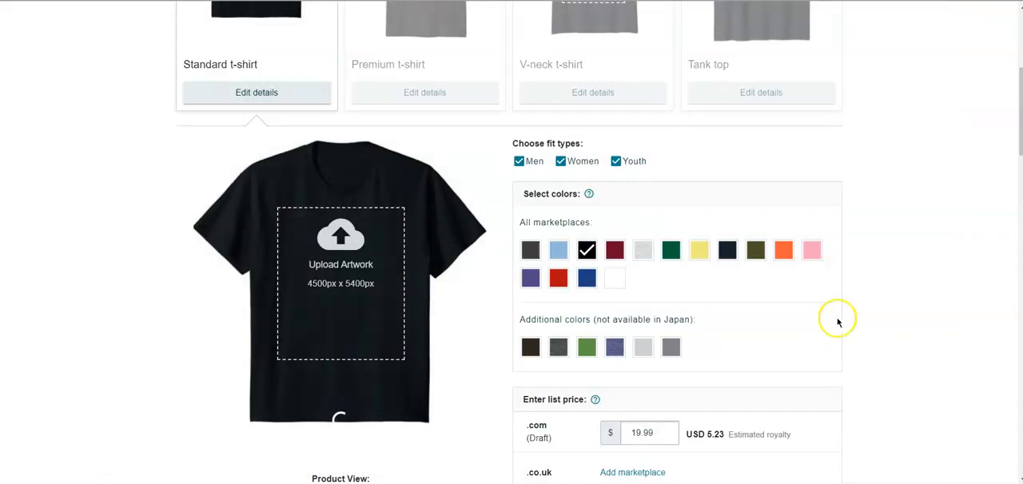
scroll(836, 321, up, 3)
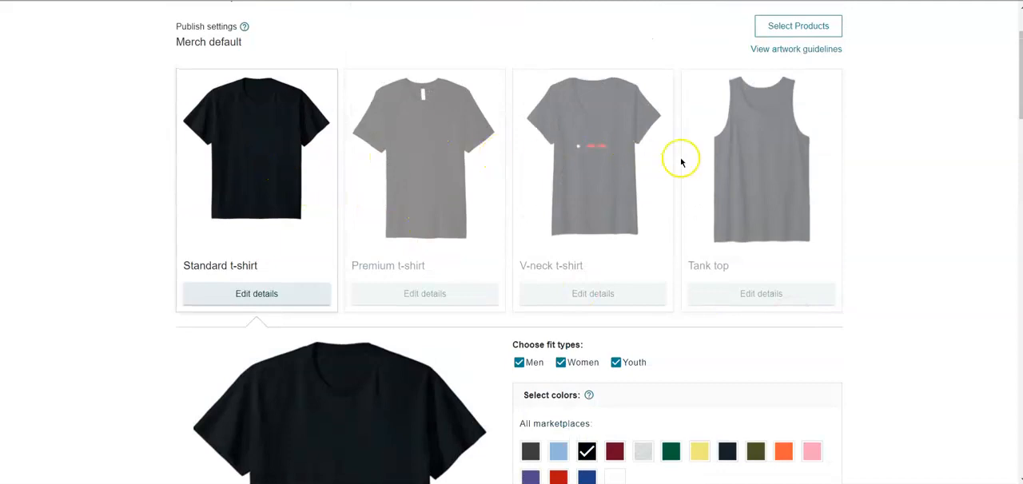
scroll(800, 232, down, 5)
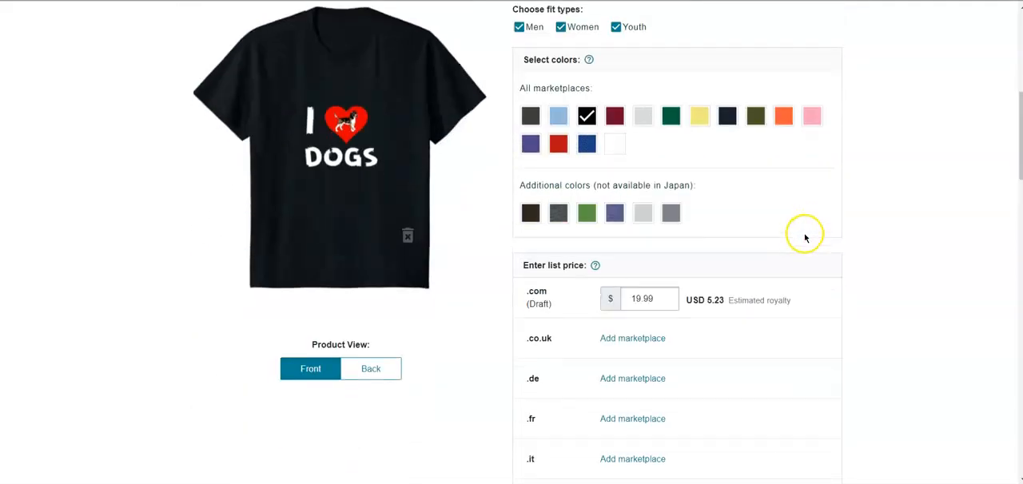
scroll(799, 238, up, 1)
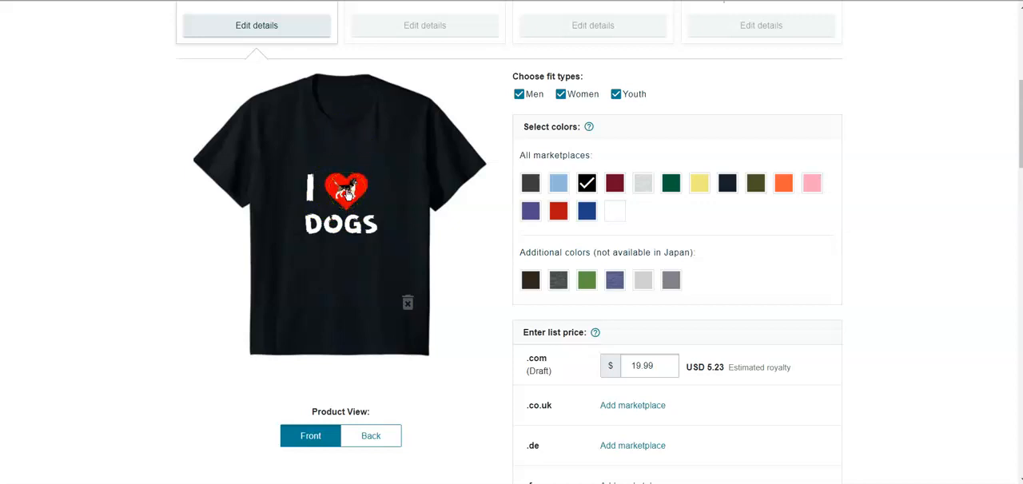
scroll(743, 274, up, 4)
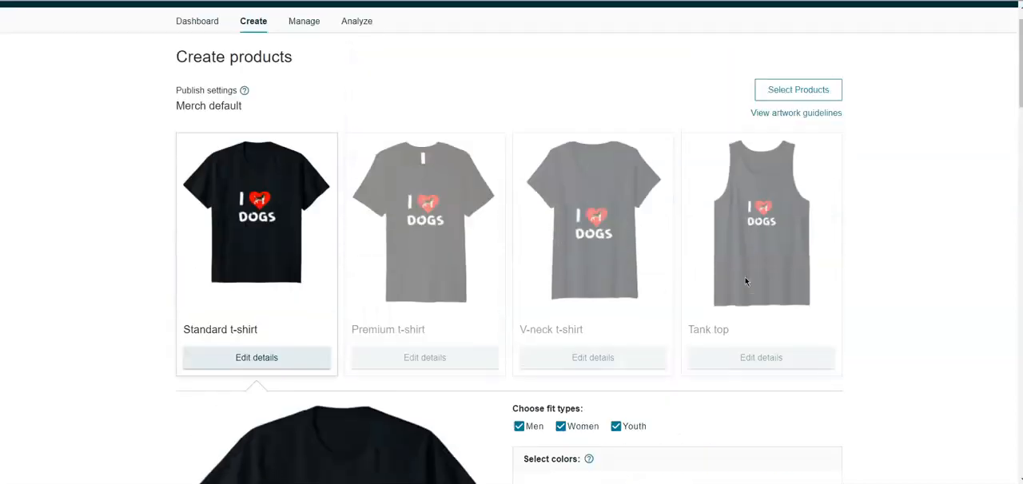
scroll(744, 281, down, 1)
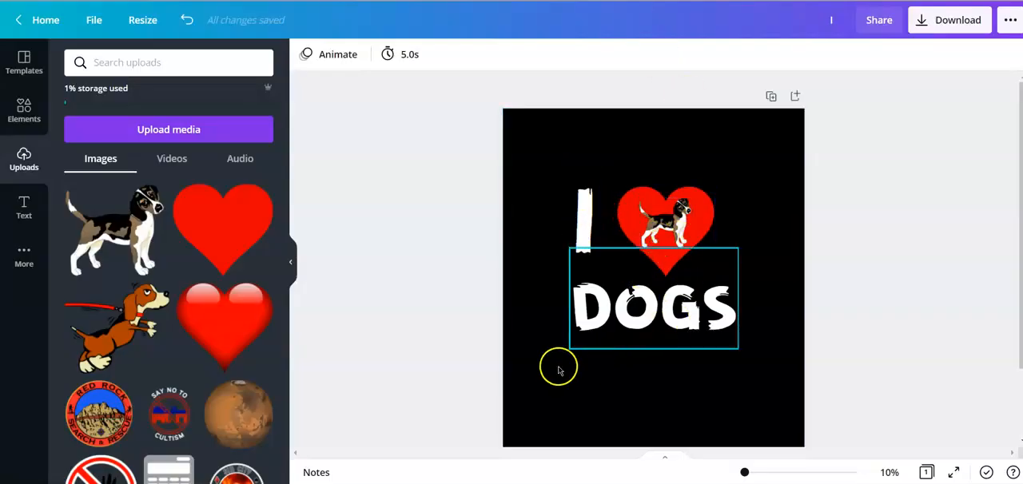
- Switch to Canva, put the file window away, and create a new blank 4500 x 5400 px design
key(alt+Tab)
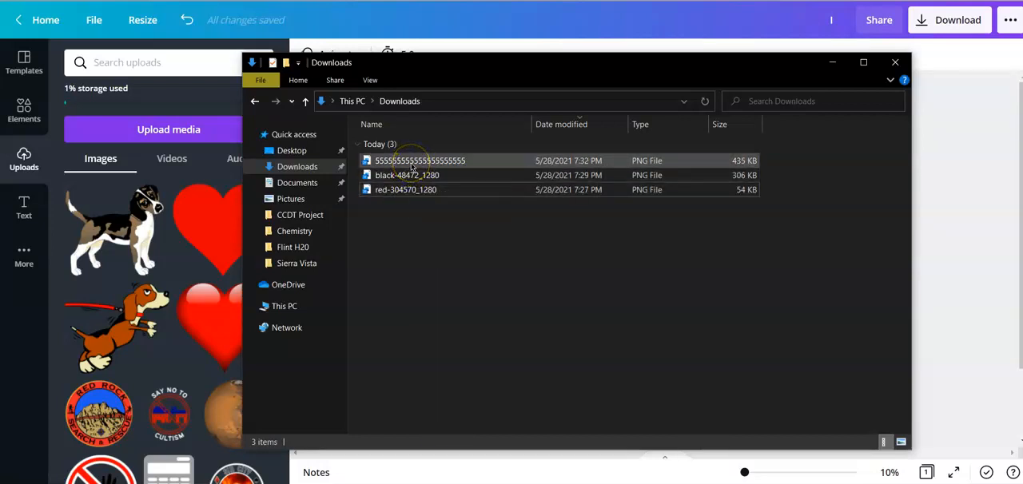
click(831, 63)
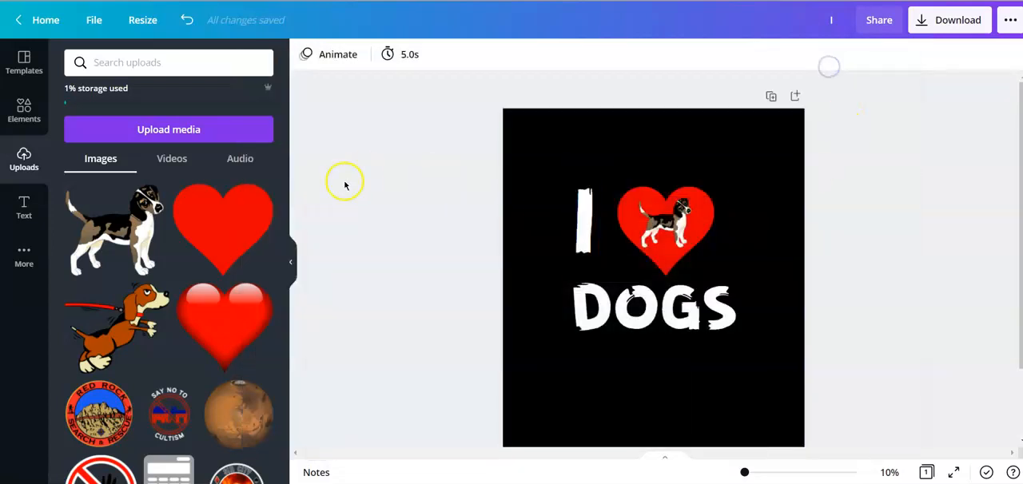
click(44, 20)
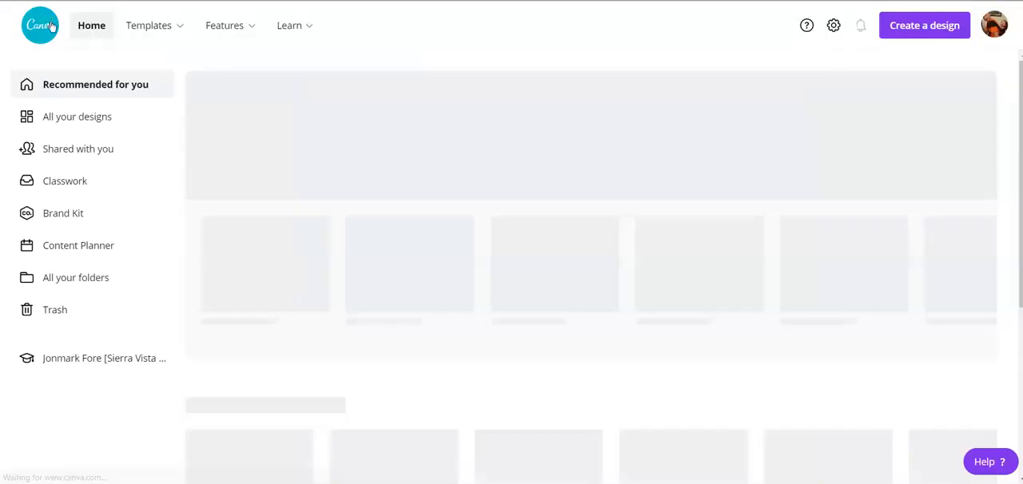
click(926, 26)
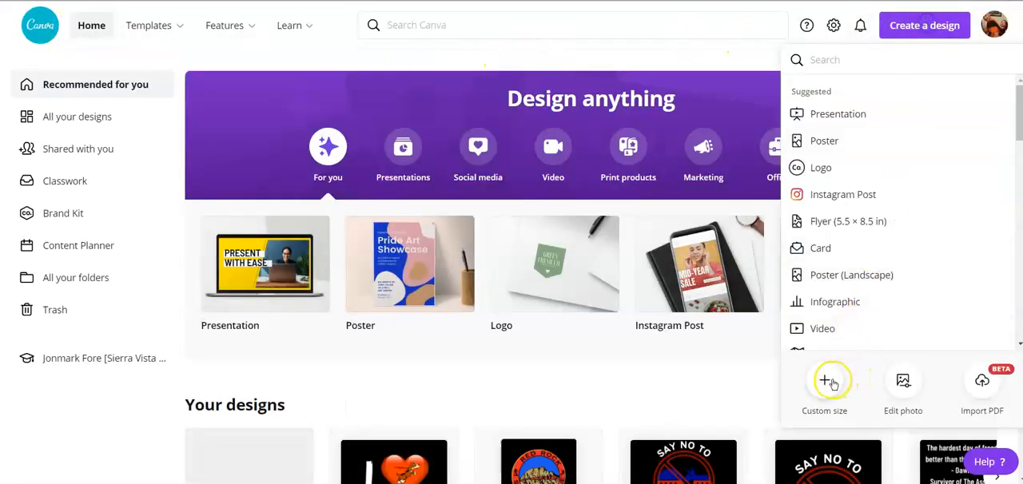
click(827, 382)
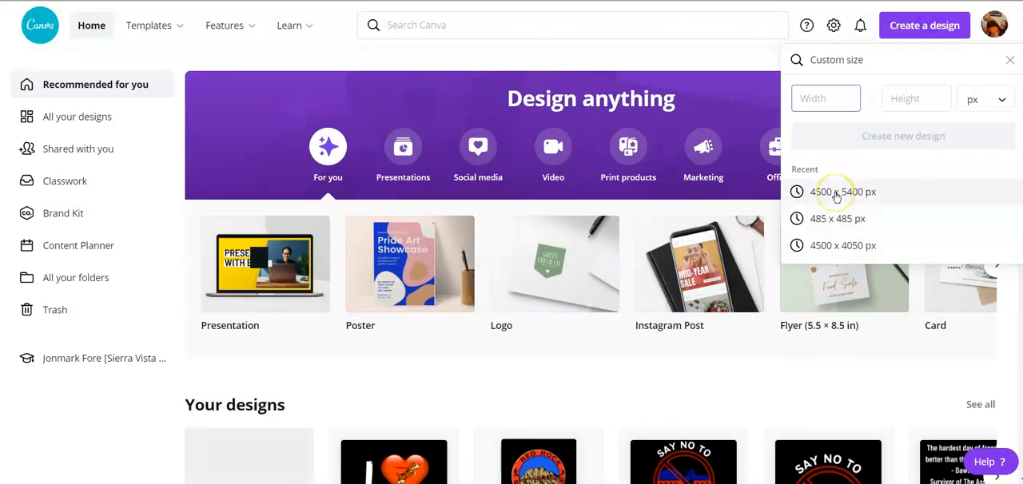
click(835, 195)
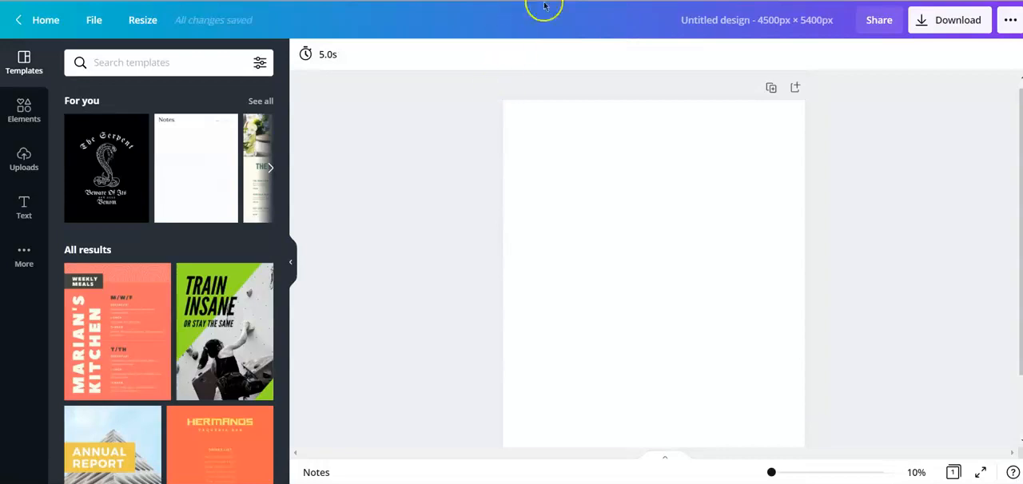
- Fill the blank page's background with black from the default colors
click(594, 238)
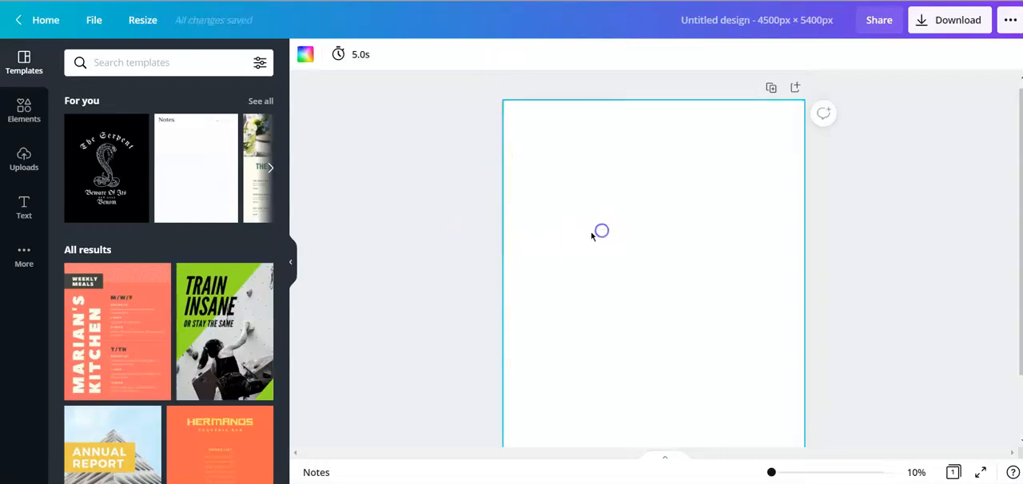
click(305, 54)
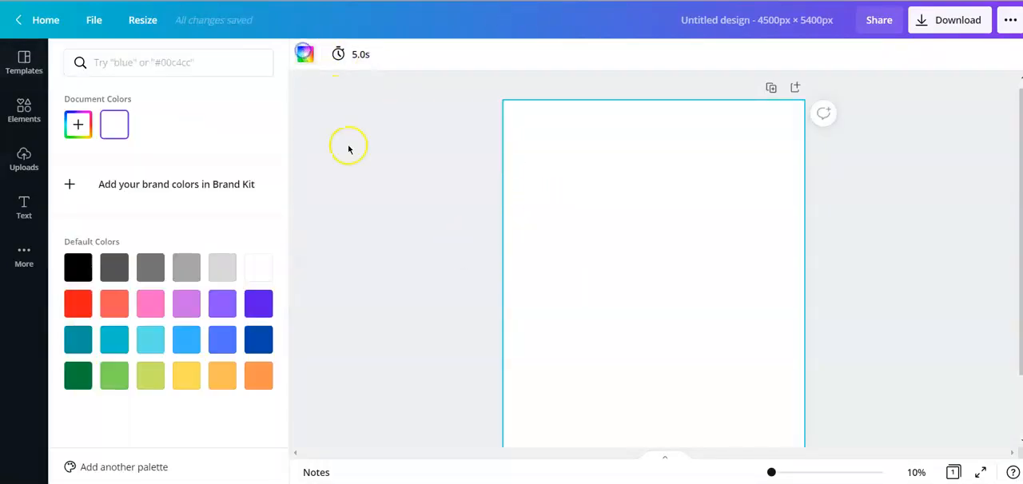
click(78, 268)
click(415, 200)
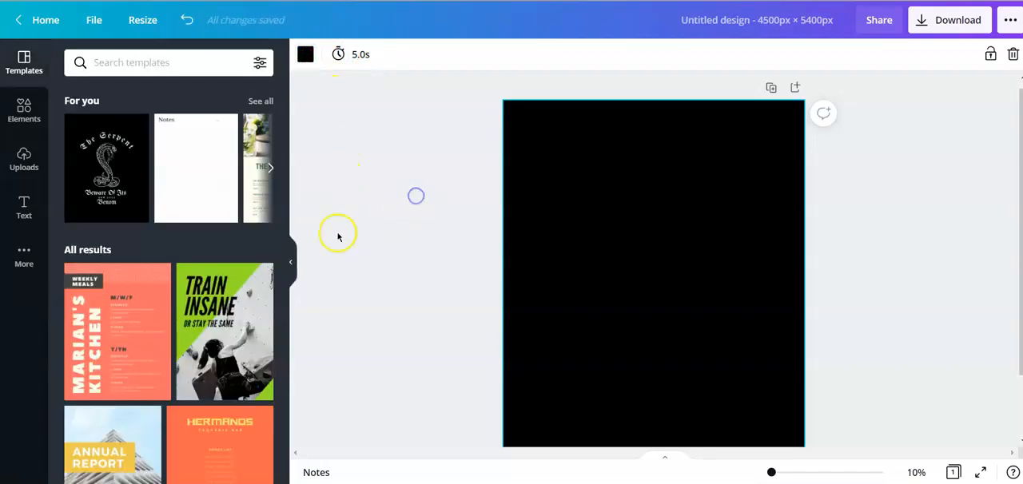
- Upload the exported I (heart) DOGS PNG from the device and place it on the black page
click(24, 160)
click(155, 131)
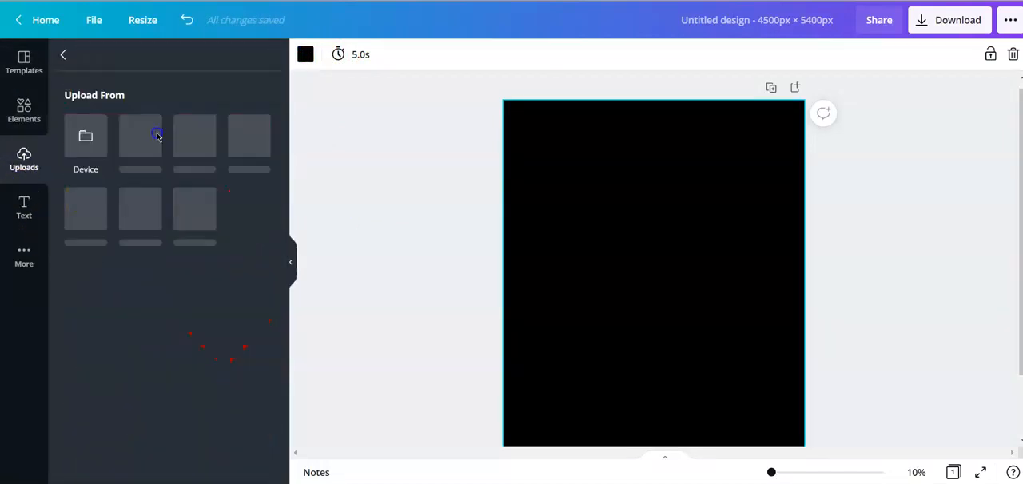
click(81, 145)
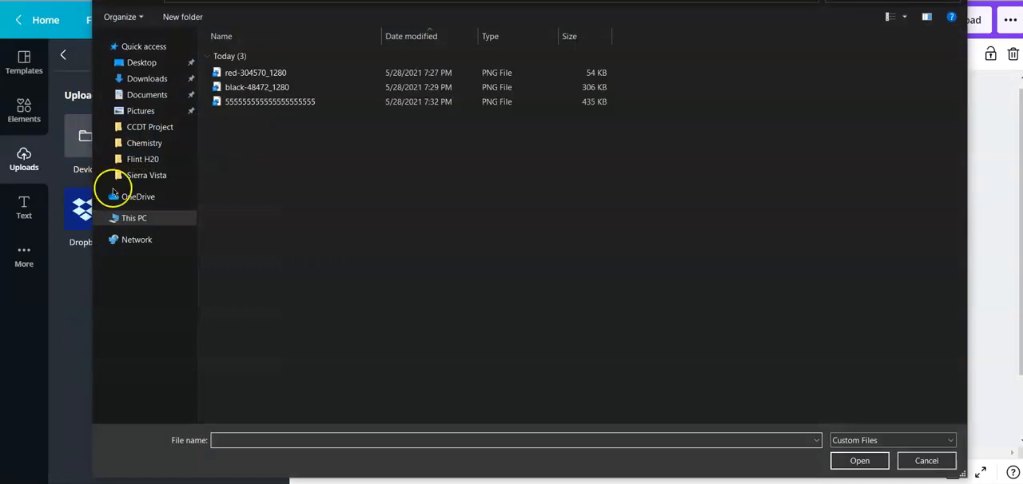
click(248, 101)
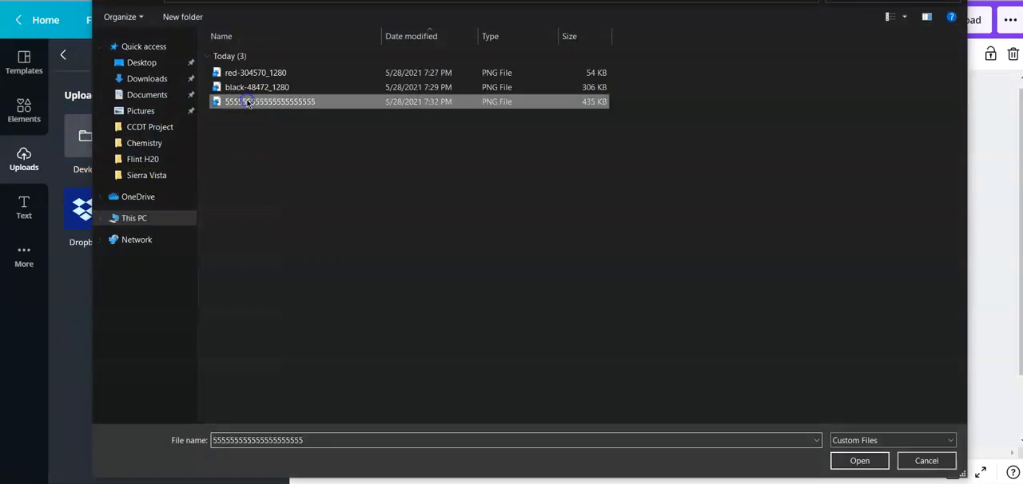
click(859, 460)
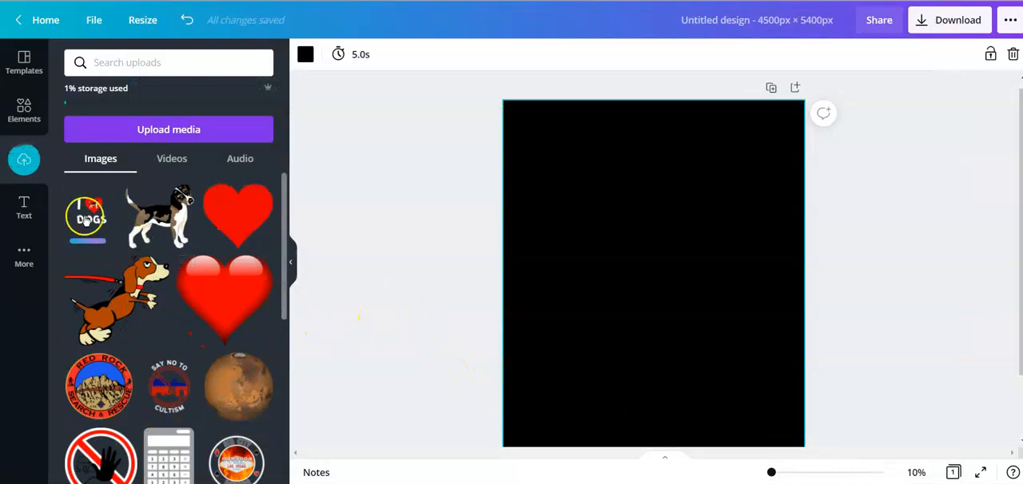
click(87, 220)
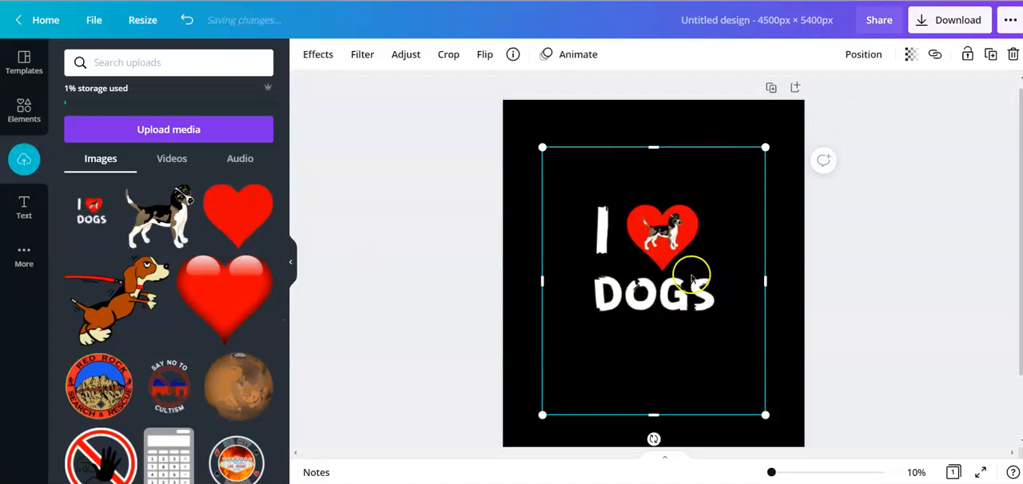
- Crop the placed image on all sides tightly around the I (heart) DOGS artwork and apply the crop
mouse_move(689, 277)
mouse_down()
mouse_move(699, 290)
mouse_move(691, 277)
mouse_up()
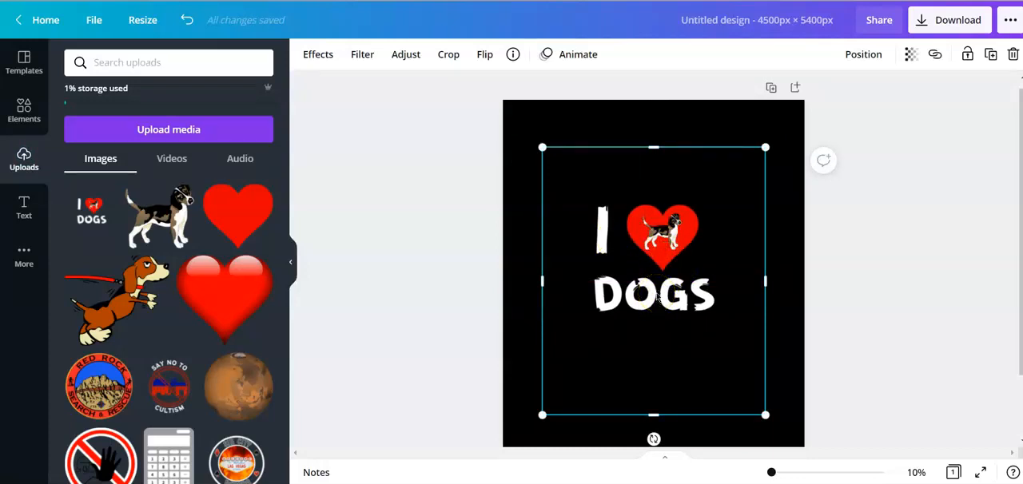
click(449, 58)
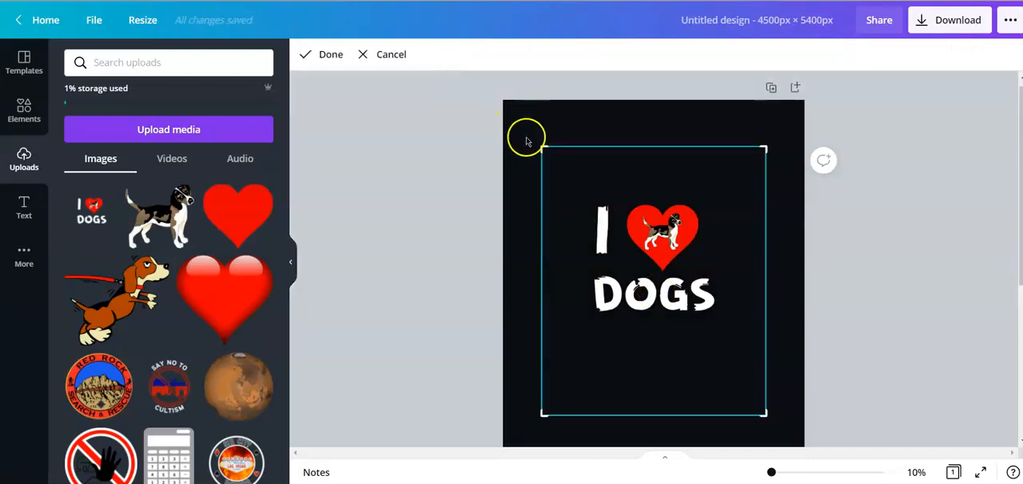
drag(541, 147, 591, 202)
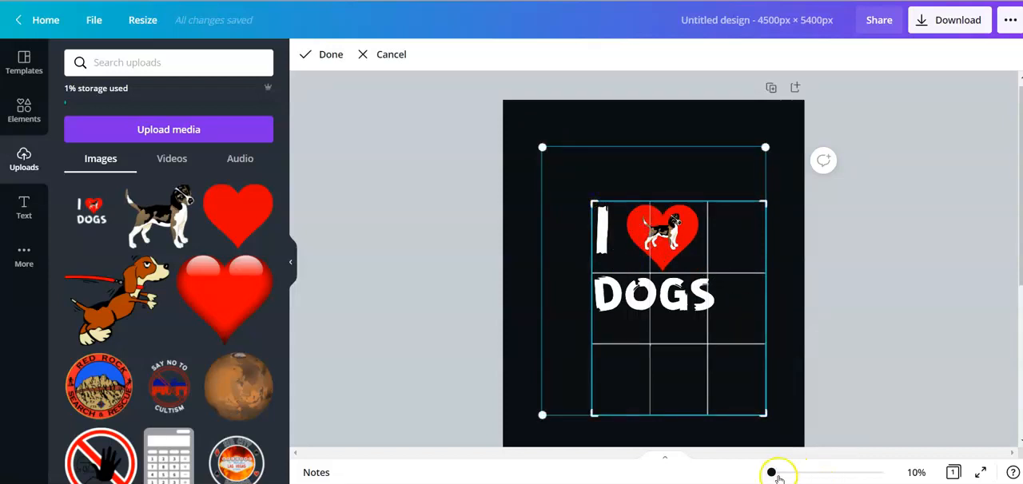
drag(770, 472, 773, 474)
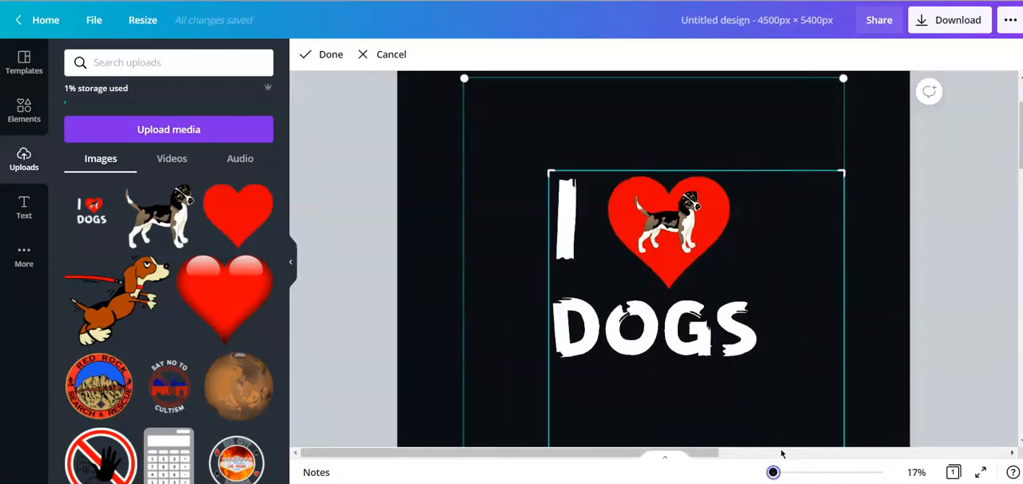
drag(839, 174, 759, 173)
scroll(764, 349, down, 3)
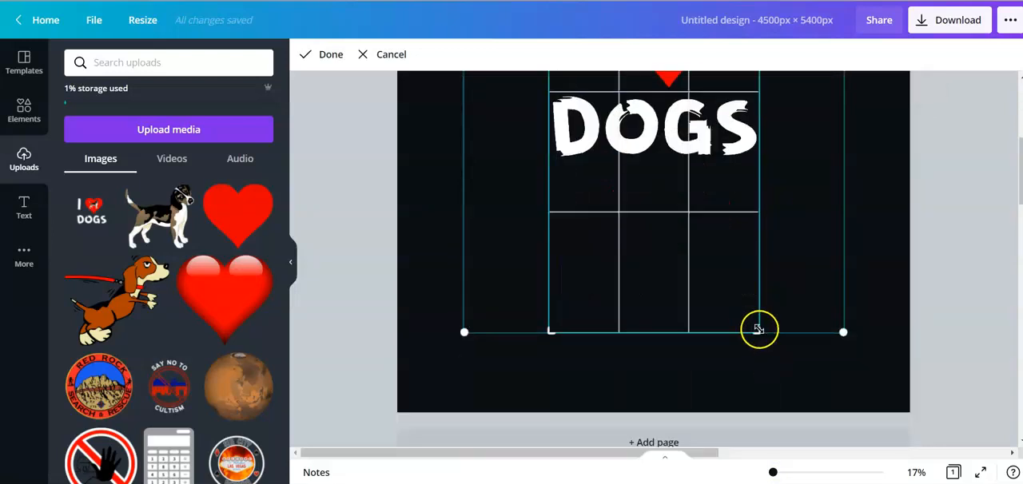
drag(759, 328, 758, 163)
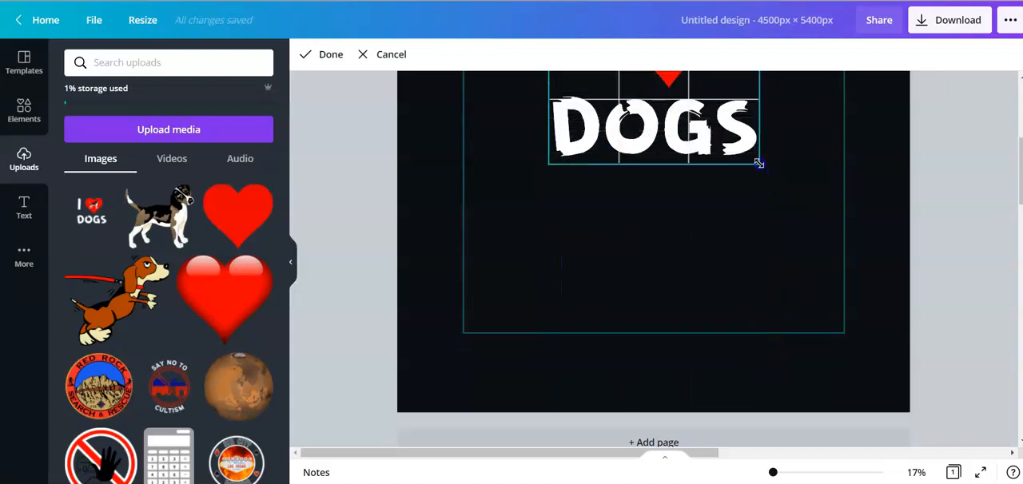
scroll(792, 198, up, 2)
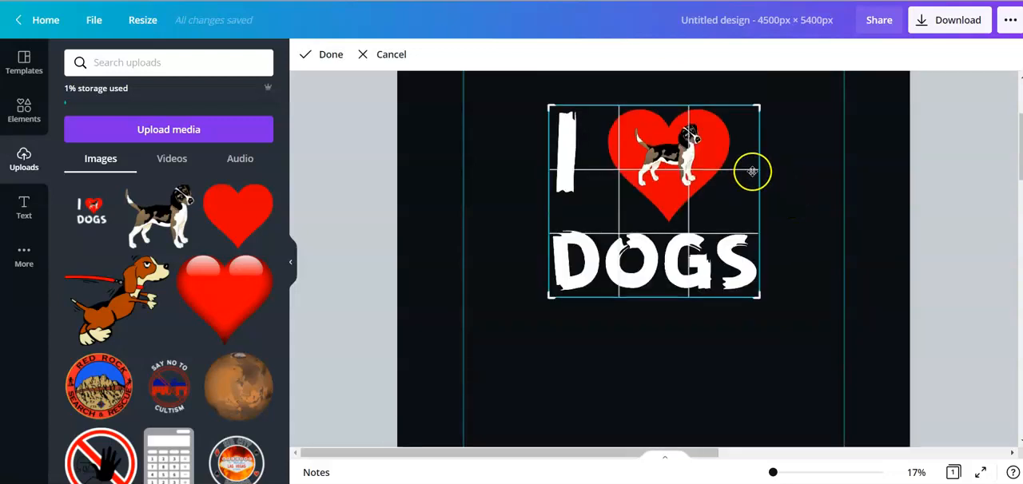
click(329, 54)
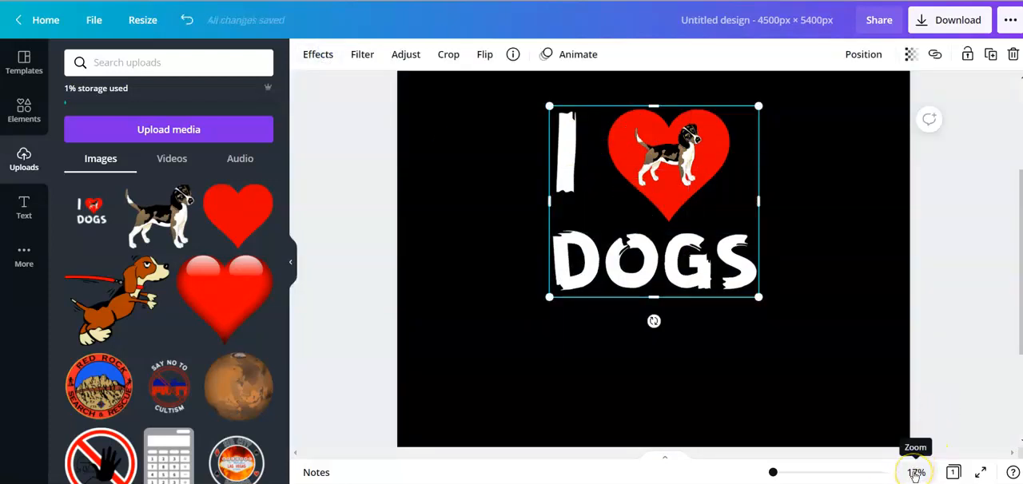
- Fit the page in view, then enlarge the cropped artwork and position it roughly centered in the page's upper part
click(915, 474)
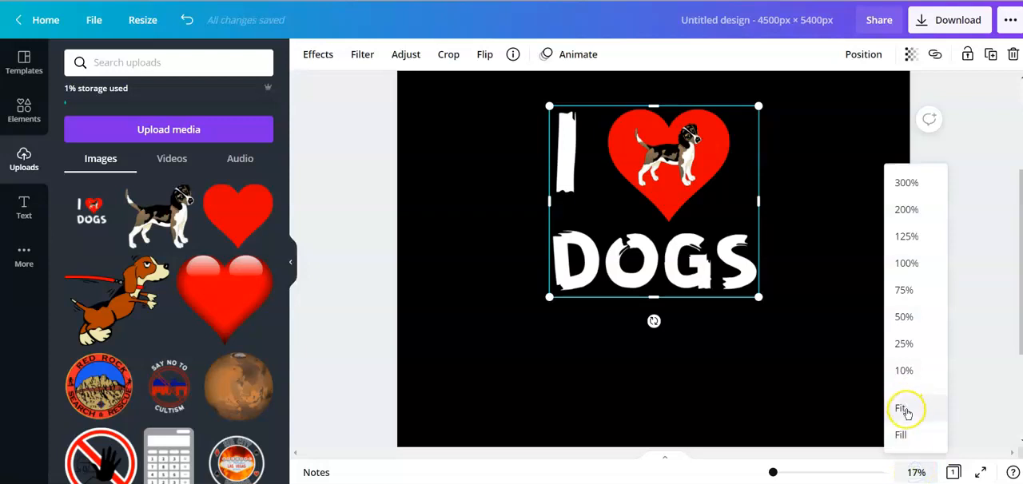
click(906, 409)
click(760, 287)
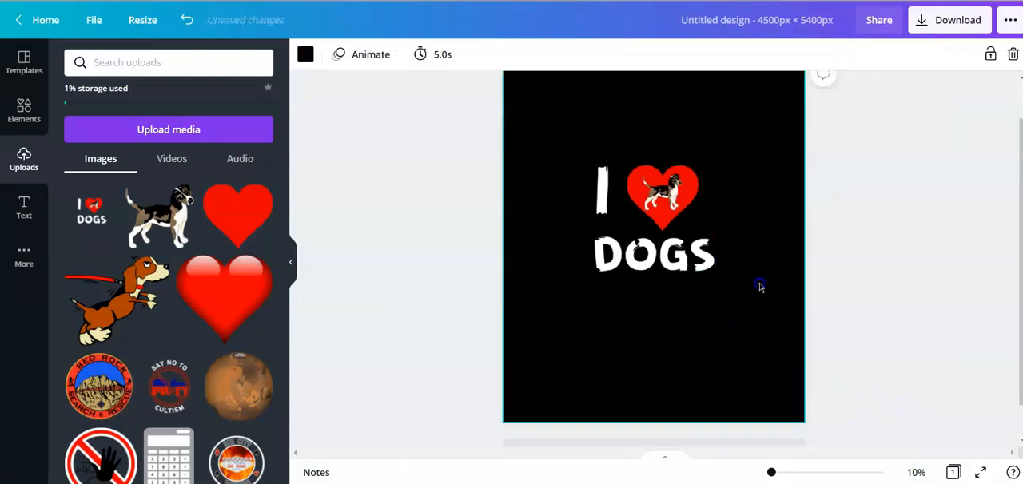
mouse_move(666, 216)
mouse_down()
mouse_move(665, 152)
mouse_move(669, 216)
mouse_up()
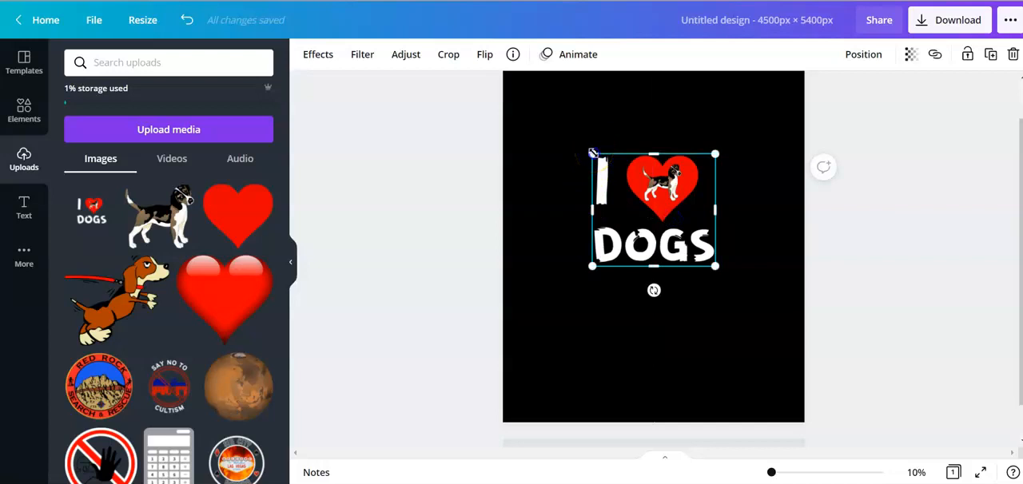
drag(592, 153, 543, 107)
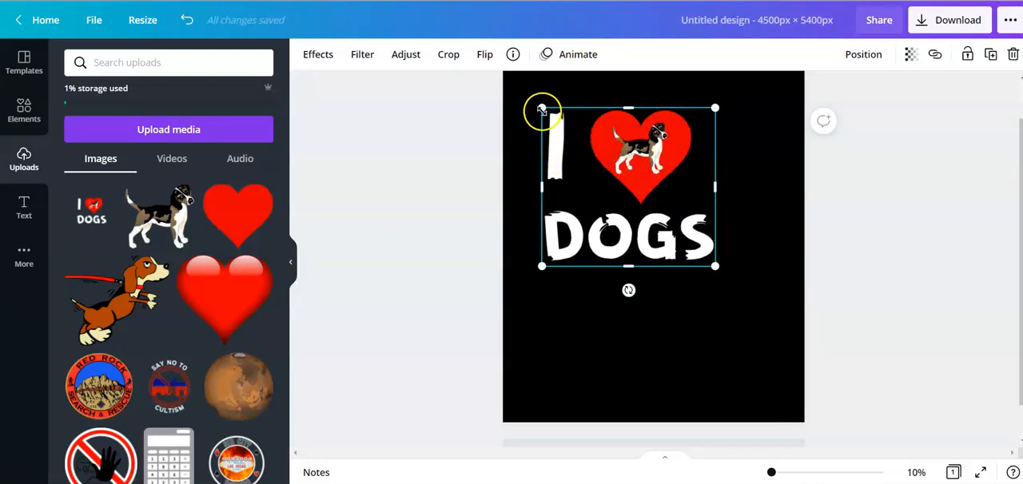
drag(608, 153, 632, 166)
mouse_move(569, 122)
mouse_down()
mouse_move(574, 129)
mouse_move(560, 114)
mouse_up()
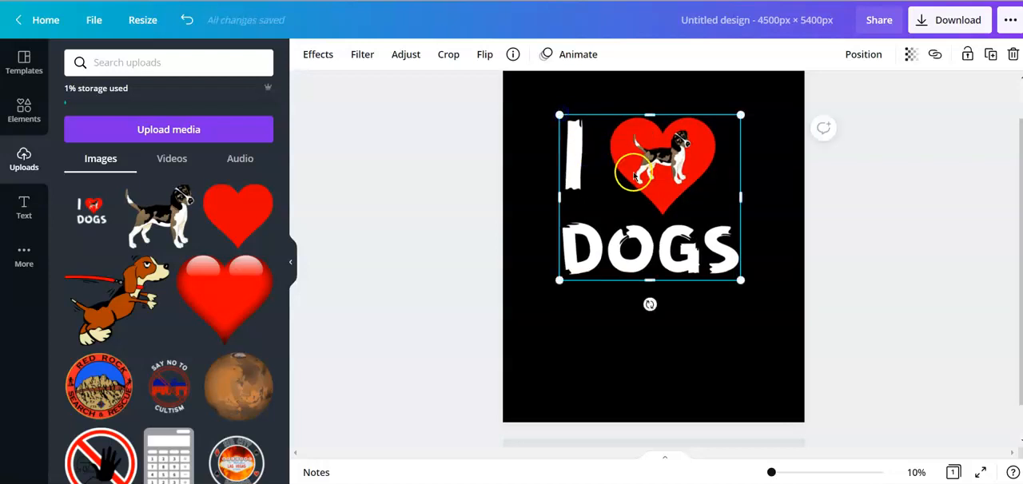
mouse_move(560, 114)
mouse_down()
mouse_move(564, 125)
mouse_move(557, 120)
mouse_up()
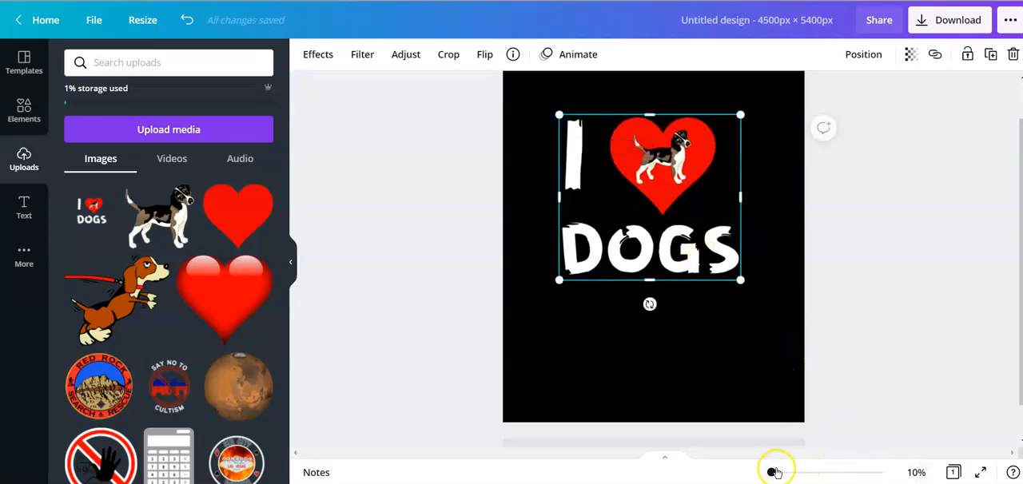
- Move the I (heart) DOGS artwork up to the page's top edge, centered horizontally, and fit the page in view
drag(774, 472, 777, 471)
scroll(499, 286, up, 6)
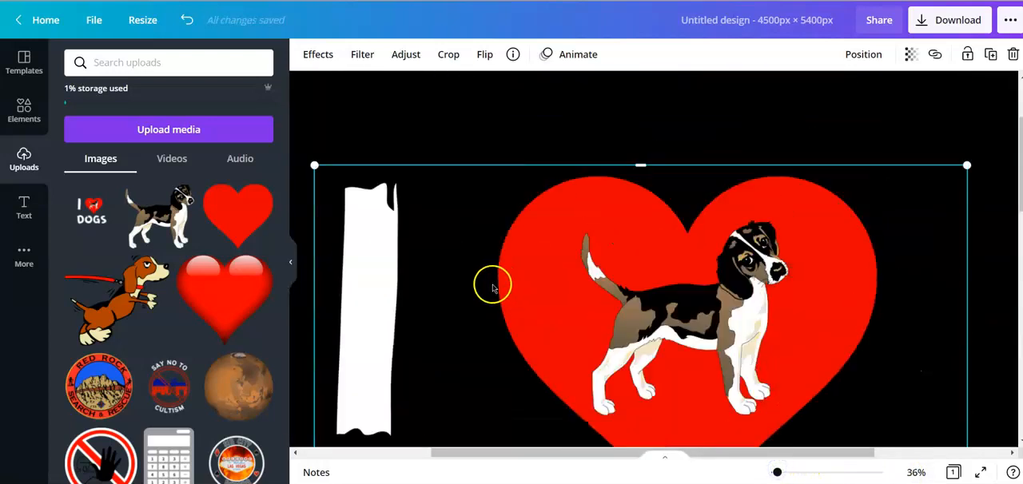
click(291, 265)
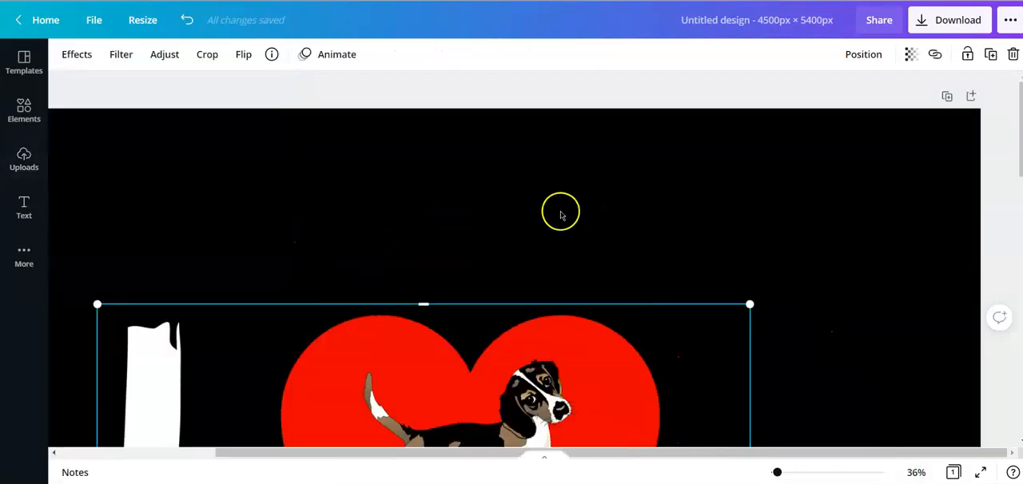
drag(616, 456, 514, 457)
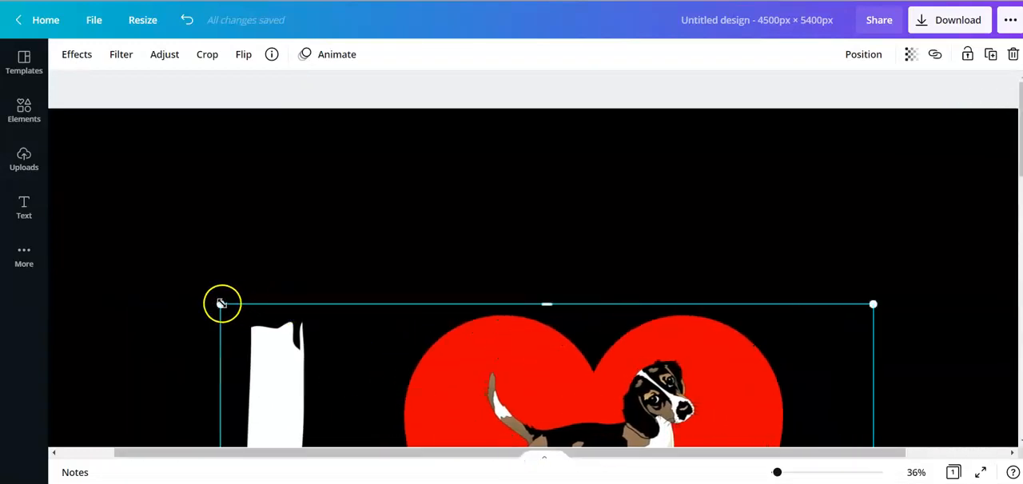
drag(220, 302, 221, 308)
drag(470, 372, 505, 179)
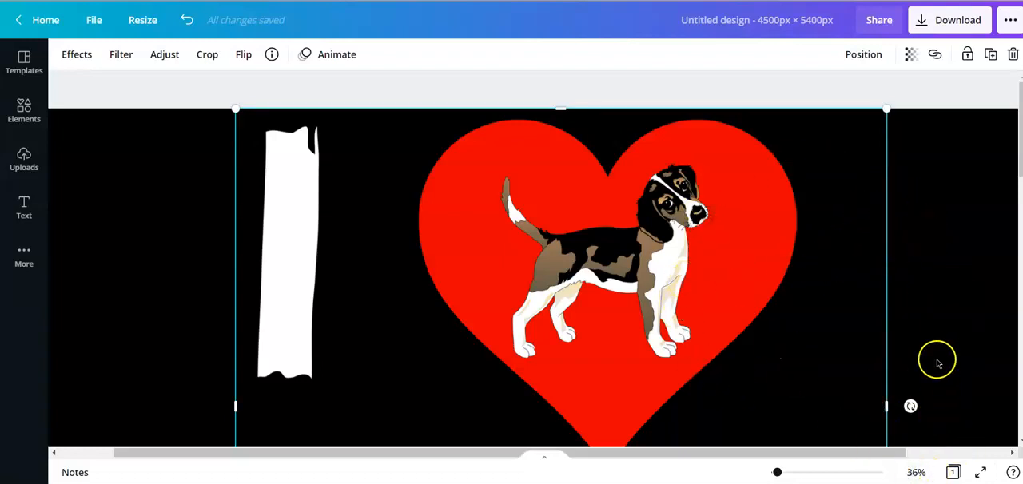
click(916, 473)
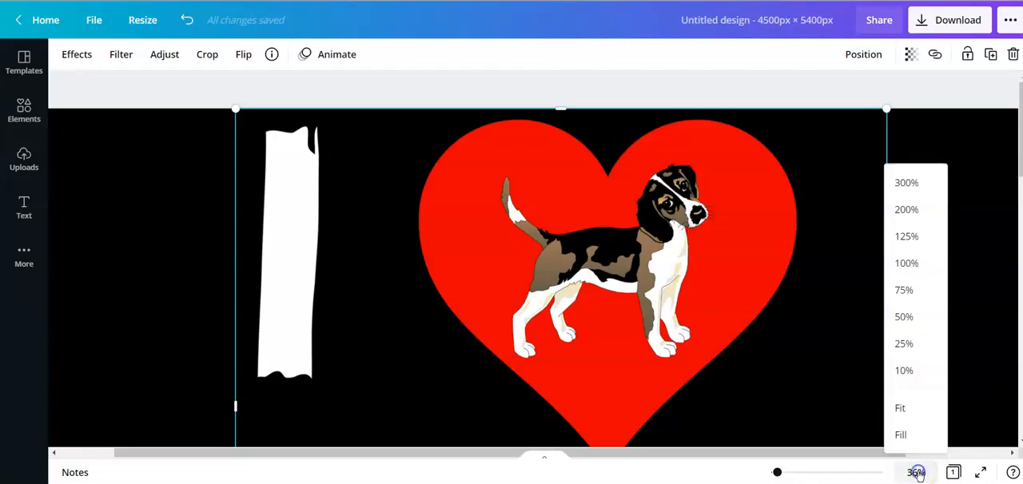
click(901, 409)
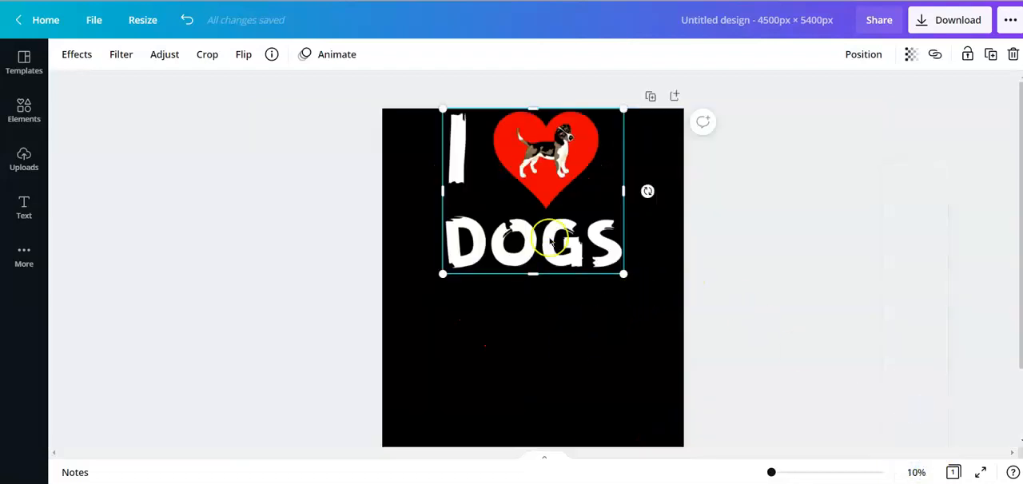
- Check the artwork's top and center alignment to the page, then deselect it
click(566, 334)
click(653, 170)
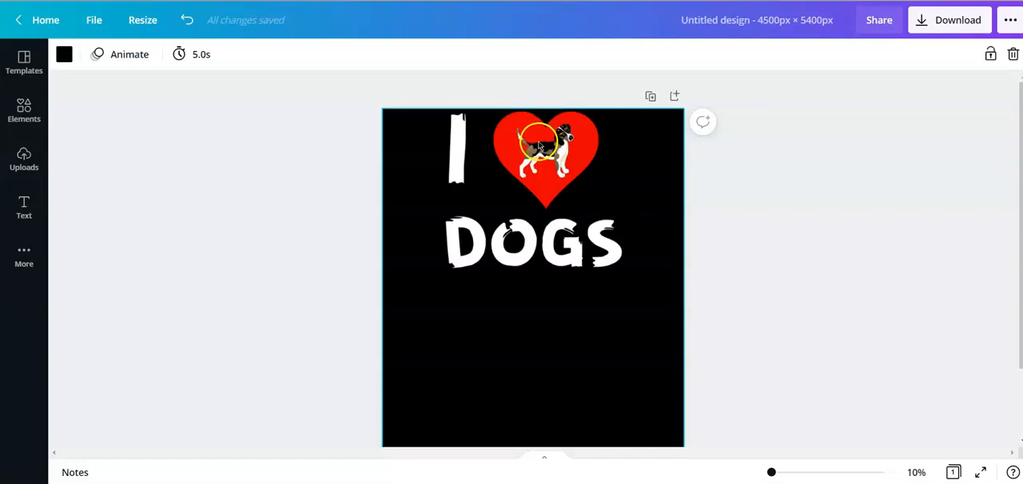
click(536, 146)
click(865, 56)
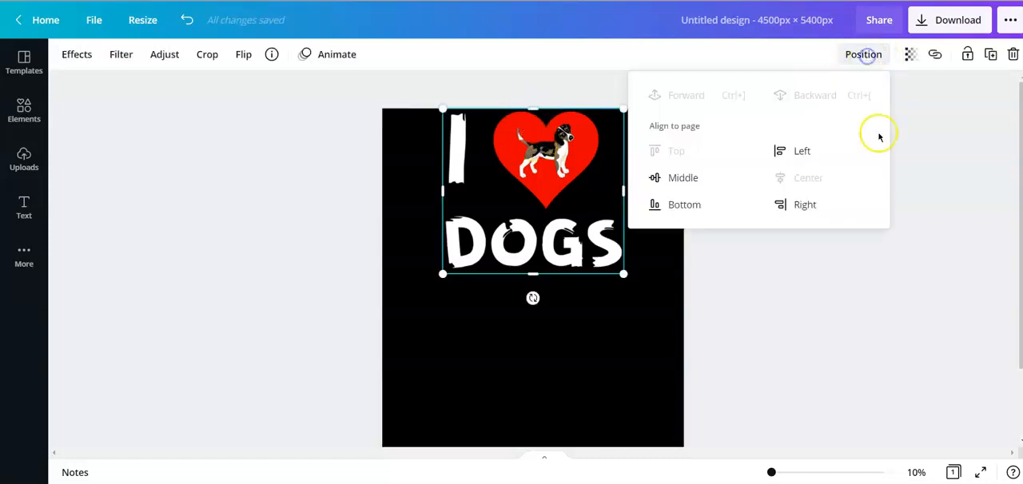
click(610, 334)
drag(524, 190, 529, 190)
click(609, 335)
click(541, 143)
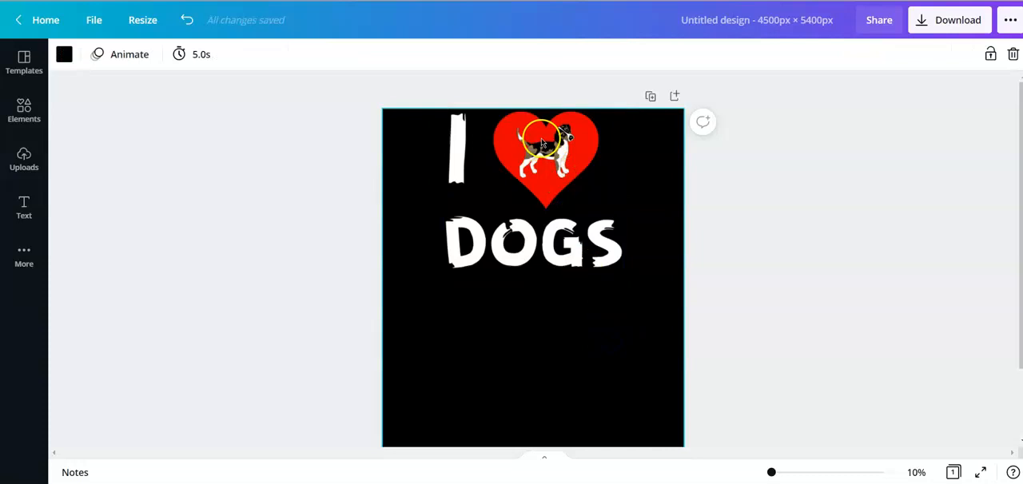
click(805, 201)
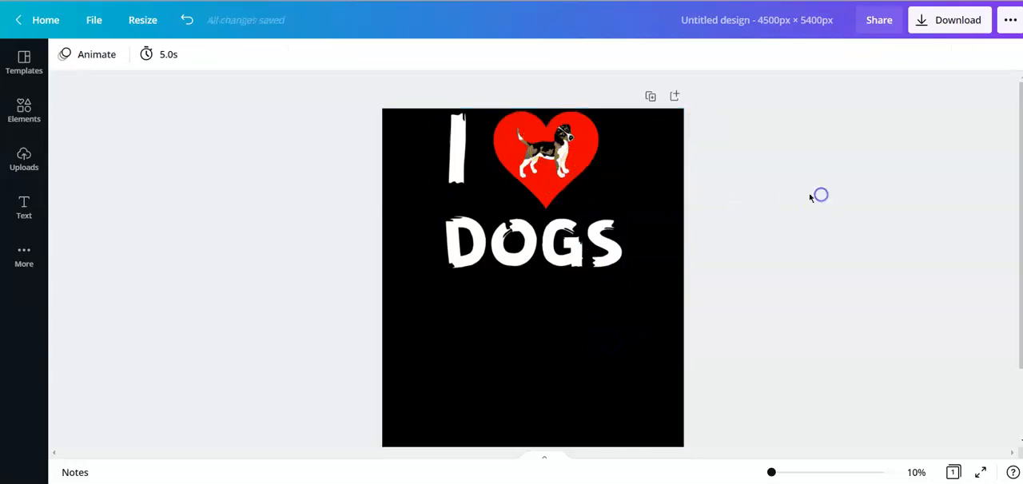
- Download the design as a PNG with a transparent background, saved as "IHEart DOgs Upload", and dismiss the download notices
click(951, 24)
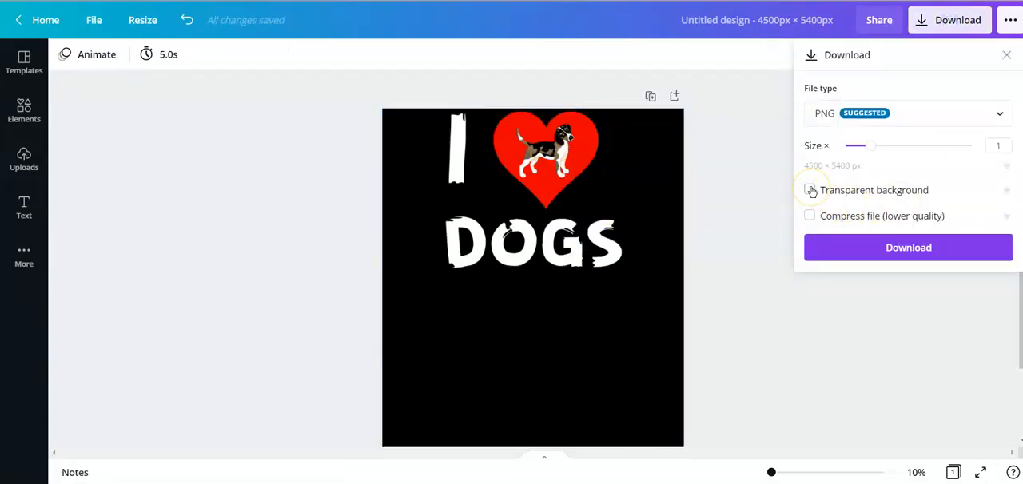
click(905, 245)
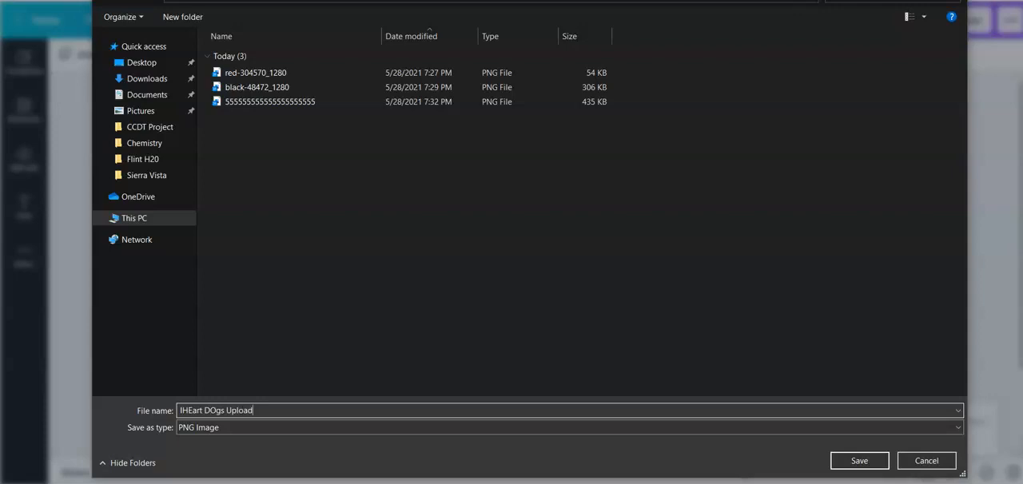
key(ctrl+a)
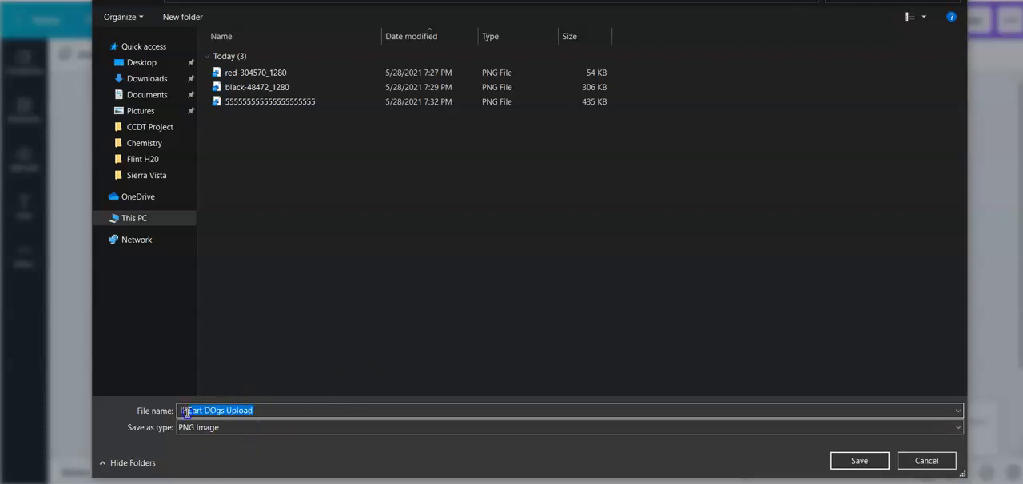
click(852, 462)
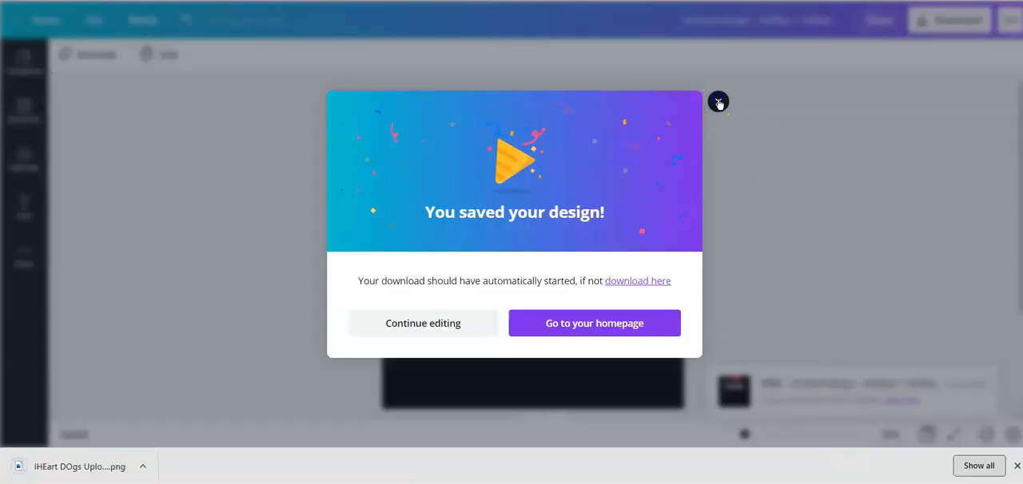
click(719, 102)
click(1016, 465)
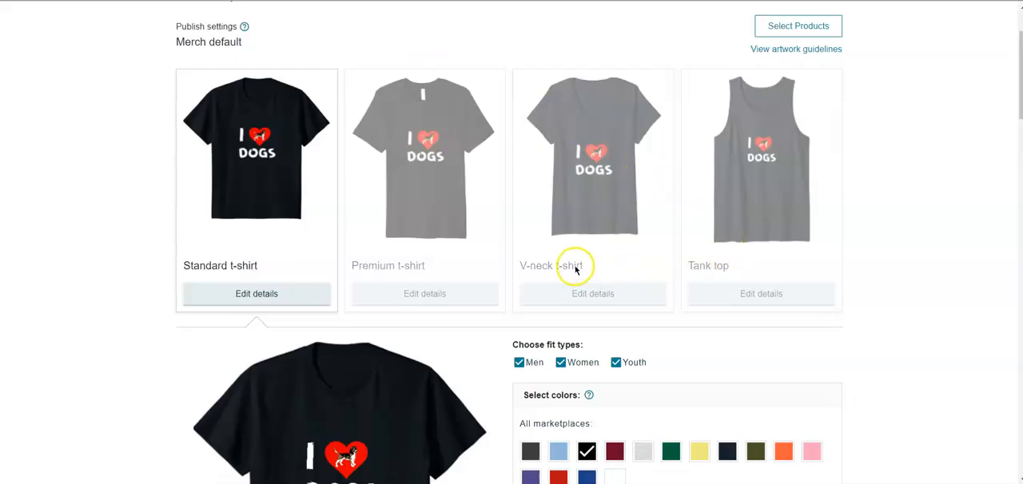
- Switch to Merch by Amazon and replace the standard t-shirt's front artwork with the "IHEart DOgs Upload" PNG
scroll(575, 270, down, 3)
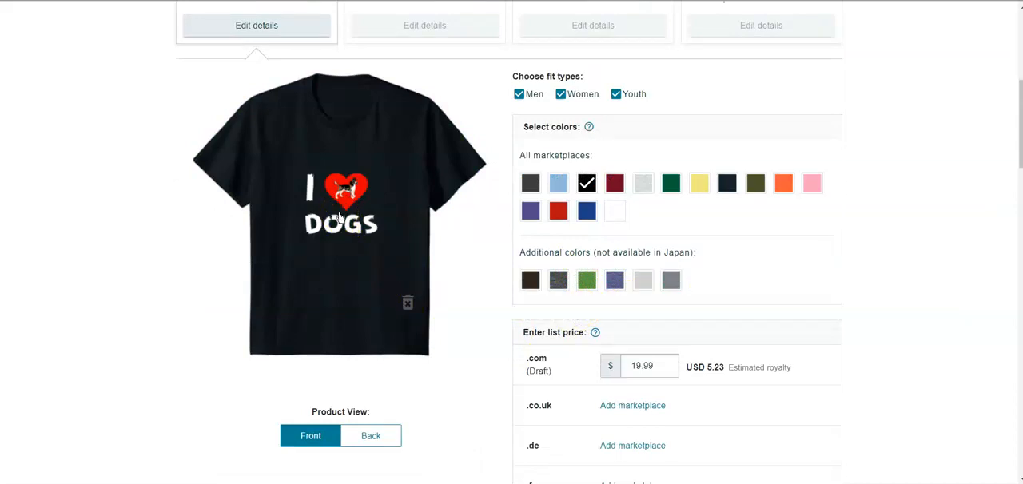
click(339, 215)
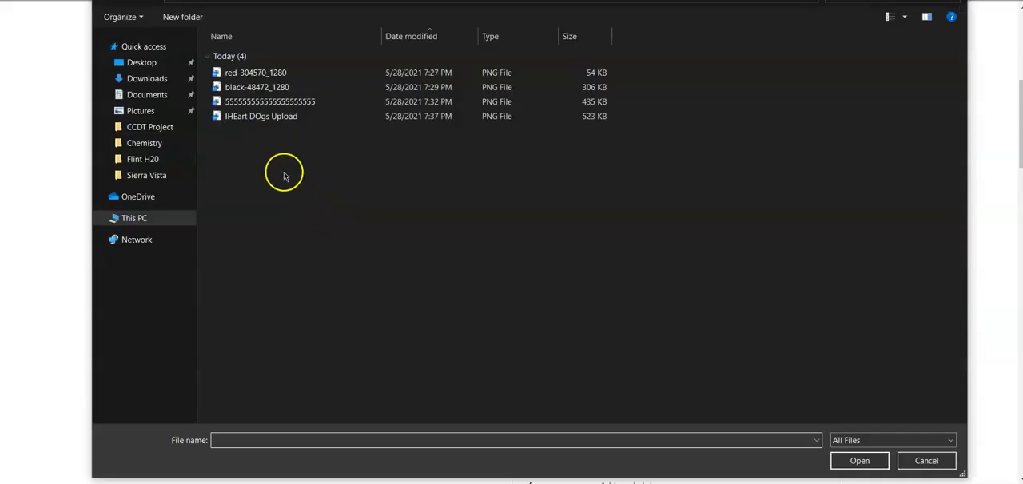
click(262, 118)
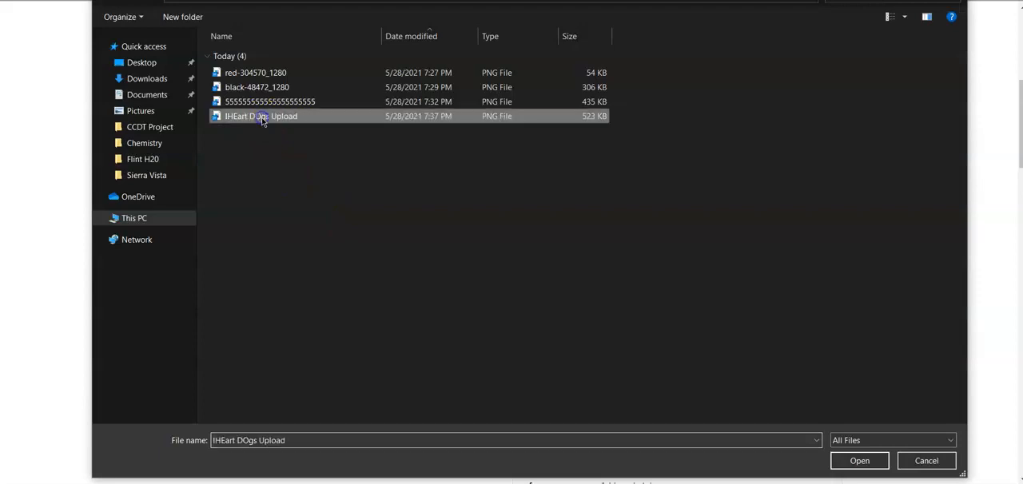
click(848, 461)
scroll(486, 317, up, 1)
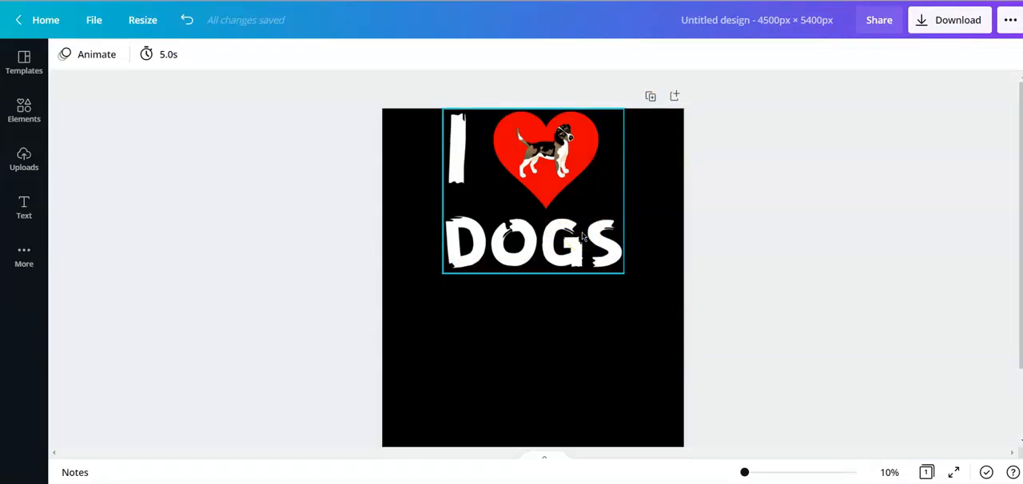
click(480, 160)
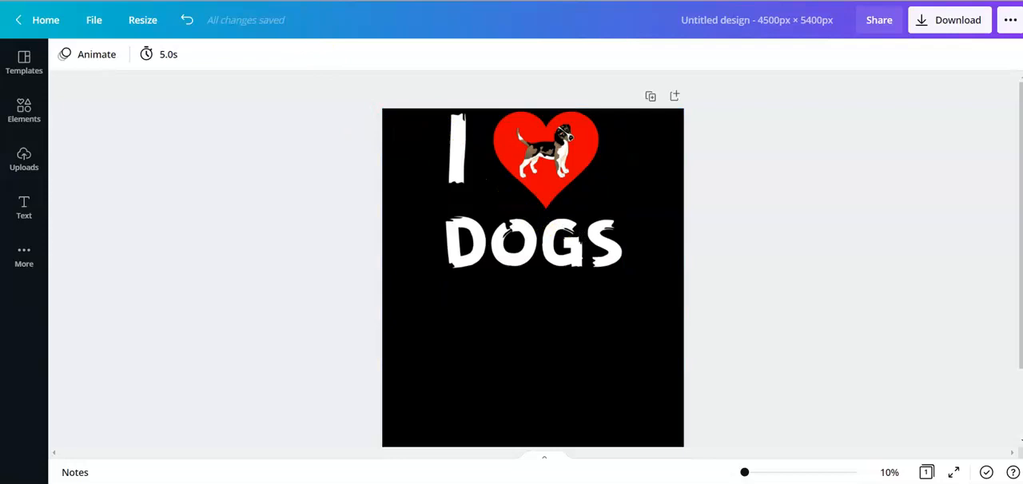
click(568, 212)
mouse_move(626, 276)
mouse_down()
mouse_move(637, 290)
mouse_move(617, 267)
mouse_move(630, 280)
mouse_up()
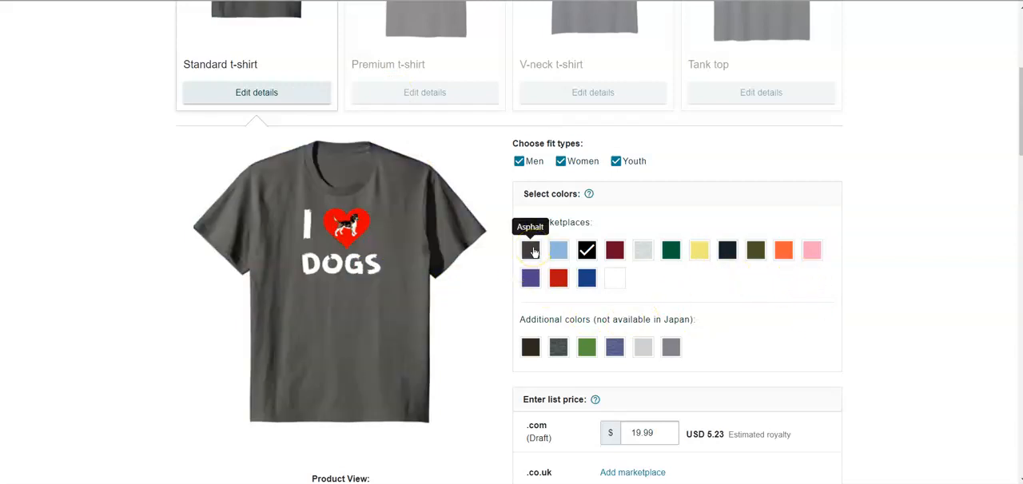
- Add Asphalt, navy and purple plus the dark gray and blue-gray additional colors to the standard t-shirt's color selection
click(727, 251)
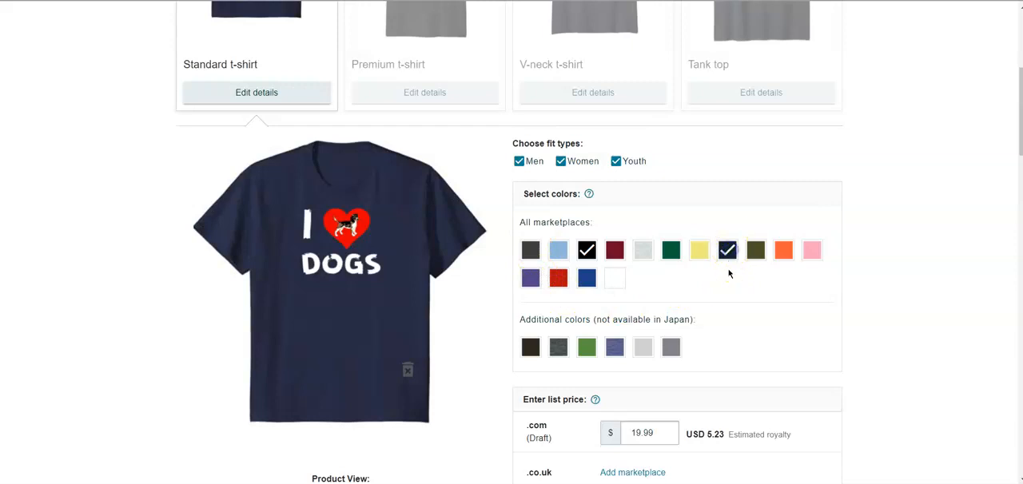
click(531, 252)
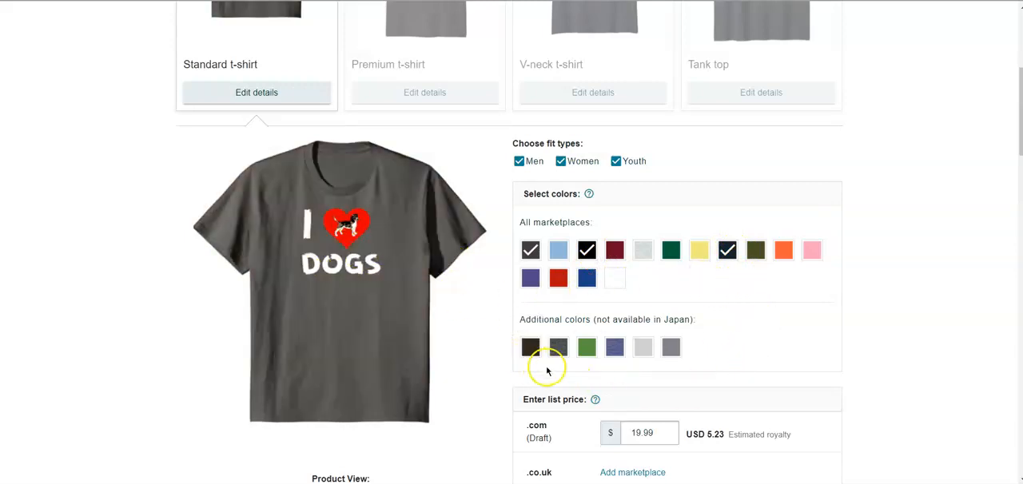
click(558, 346)
click(615, 346)
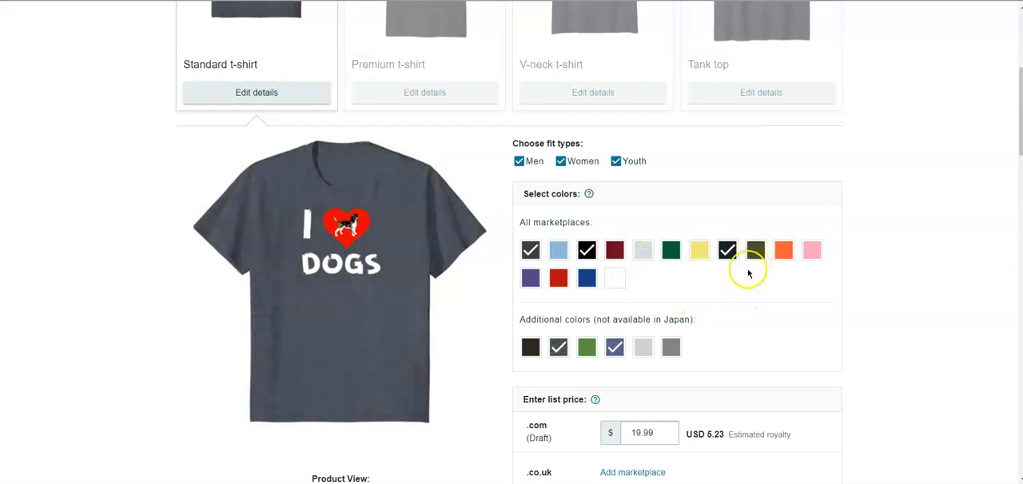
scroll(728, 279, down, 1)
scroll(728, 279, down, 1)
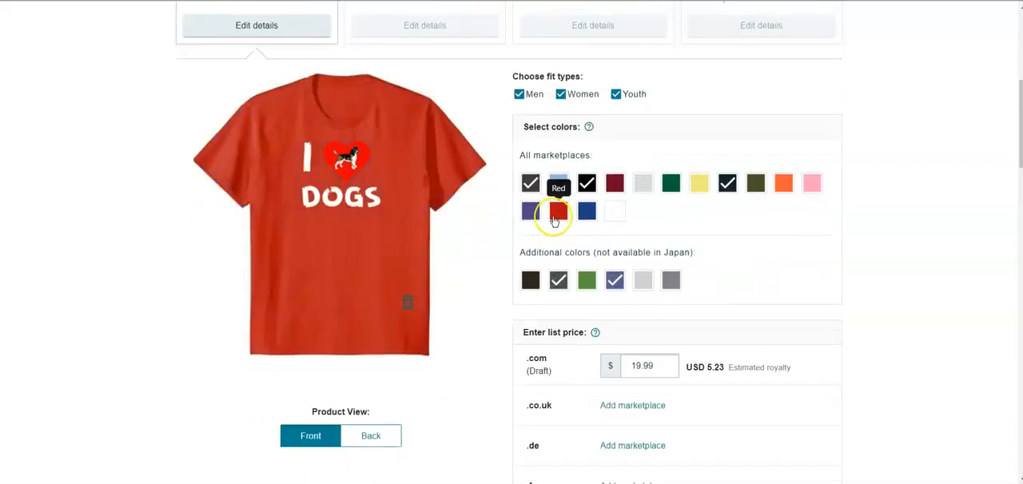
click(531, 211)
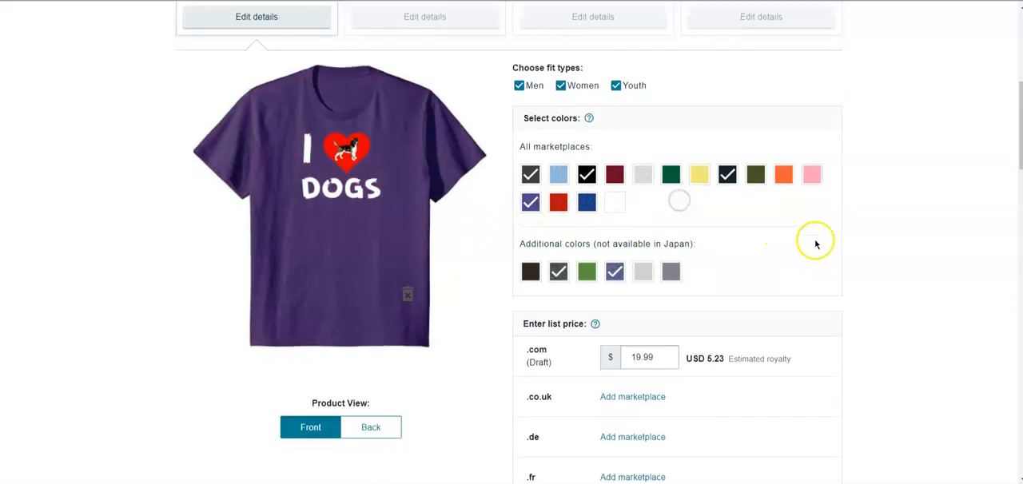
- Set the standard t-shirt's list price for the .com marketplace to 14.99 dollars
scroll(810, 240, down, 1)
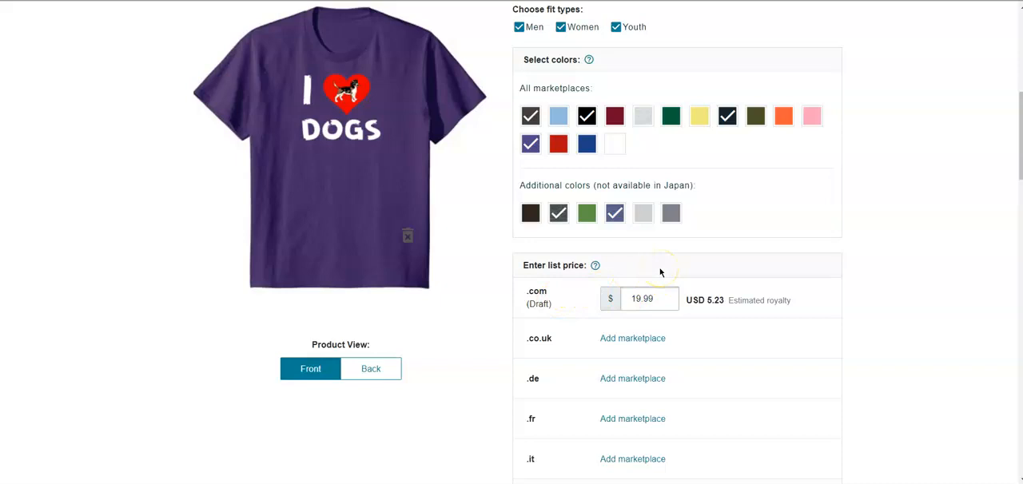
drag(663, 298, 596, 296)
text(1)
click(722, 207)
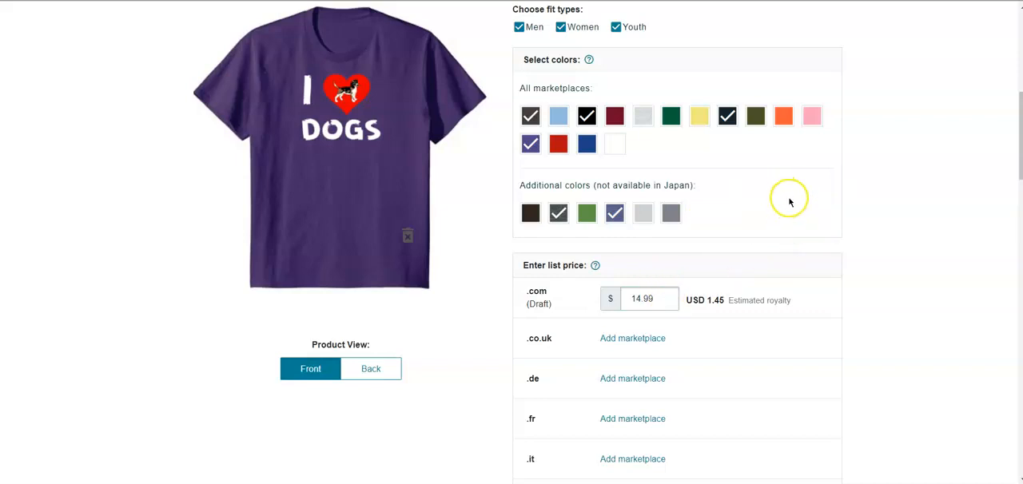
- Enter "I Heart Dogs Puppy In Heart" as the design title in the English product details
scroll(791, 204, up, 6)
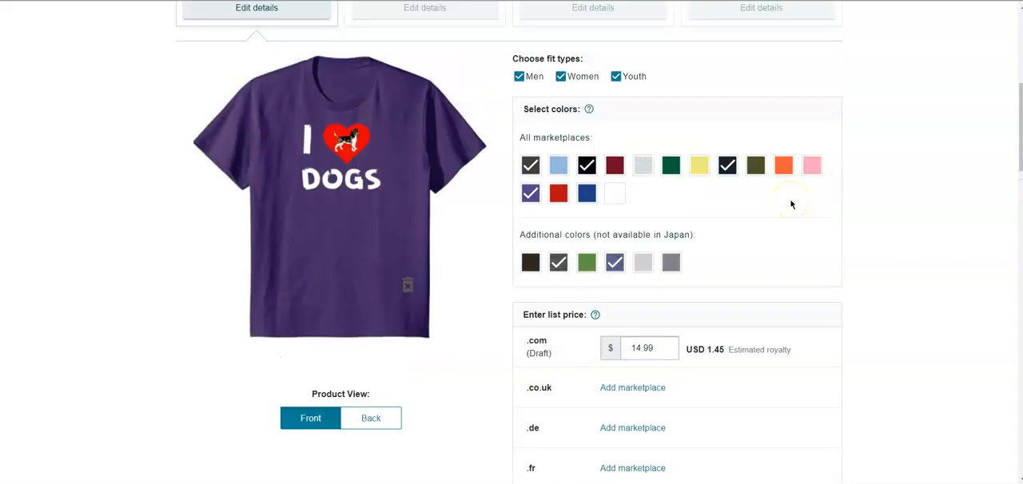
scroll(792, 205, down, 8)
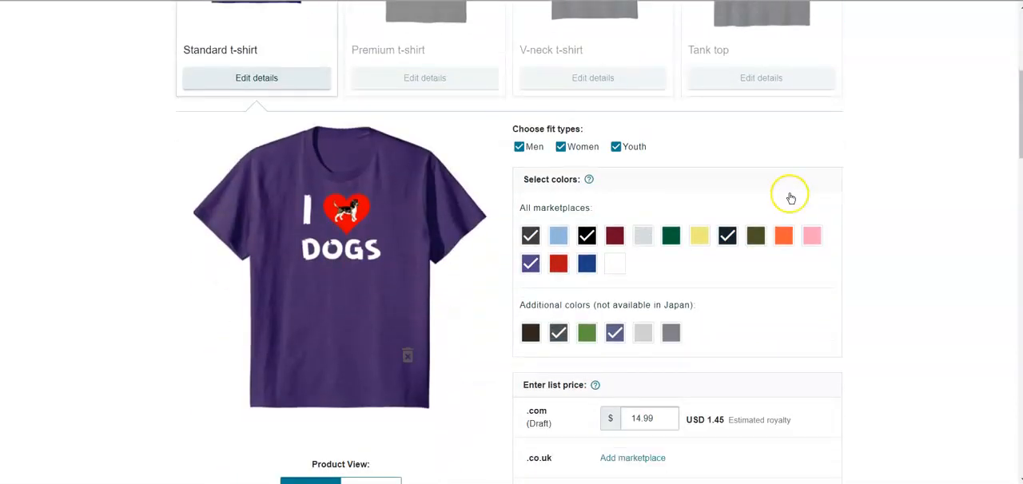
scroll(791, 196, down, 12)
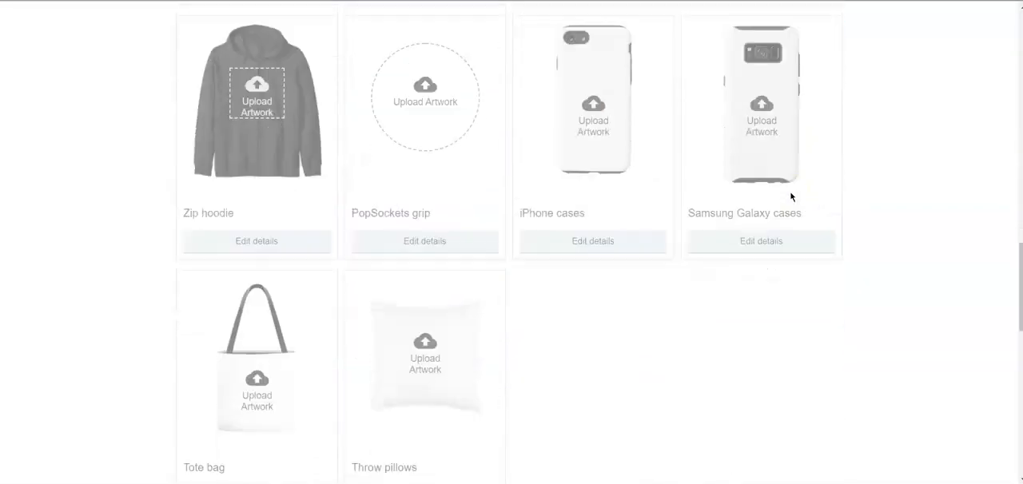
scroll(791, 196, down, 3)
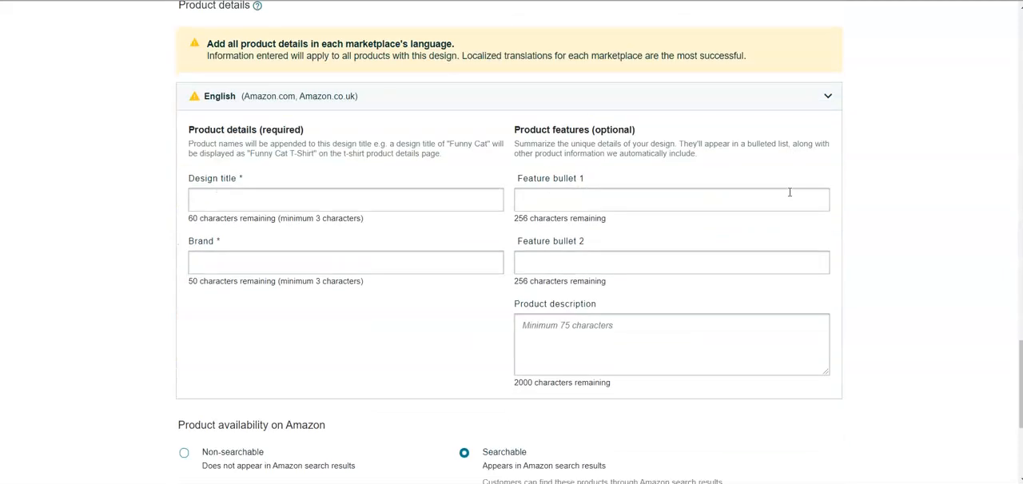
click(245, 192)
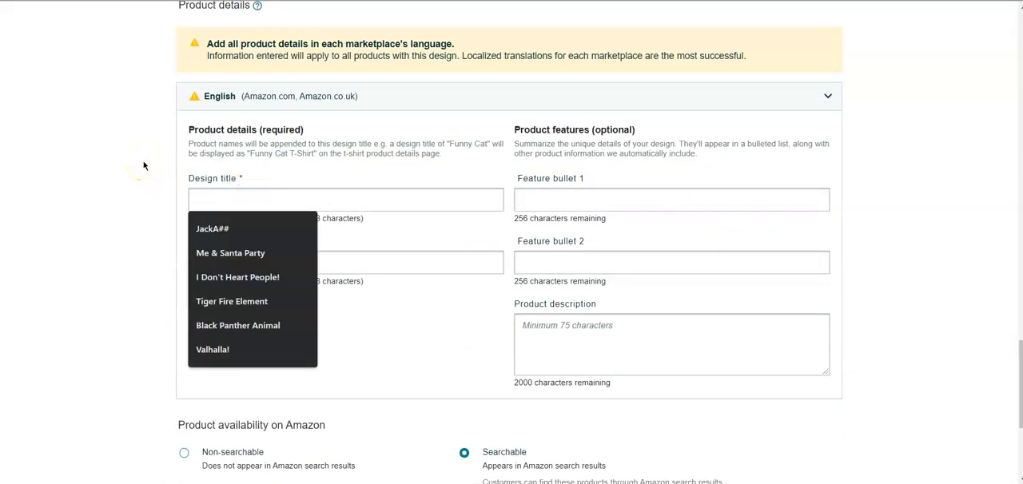
text(I Heart Dogs)
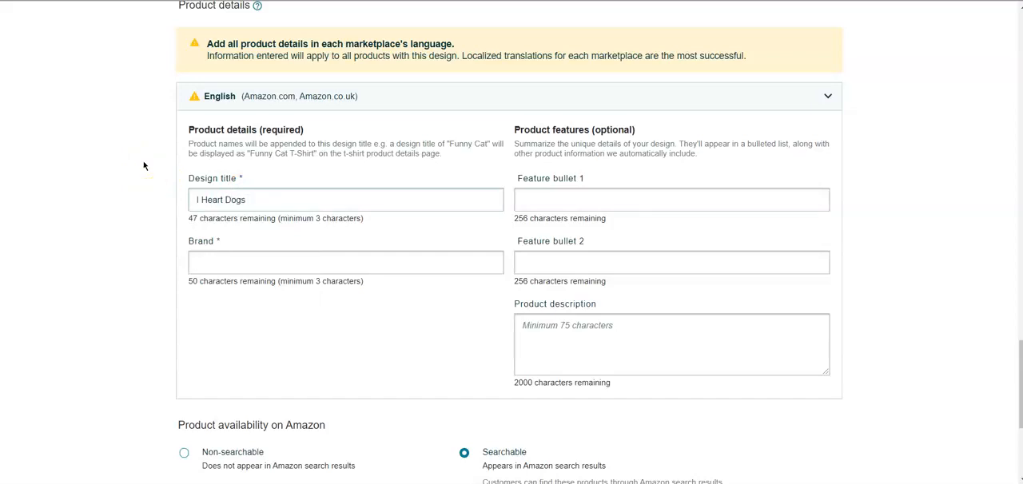
click(136, 141)
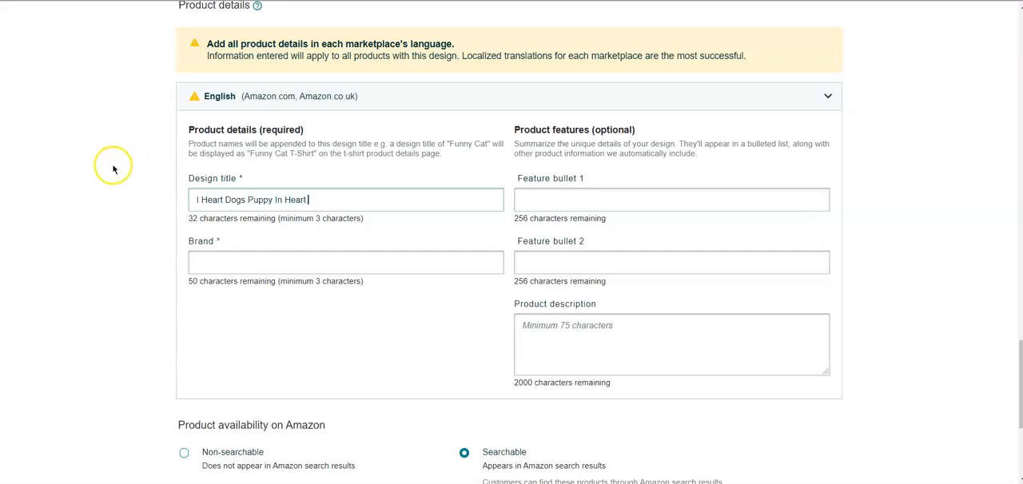
- Enter "Mojave Trading Post" as the brand in the English product details
click(232, 264)
click(253, 293)
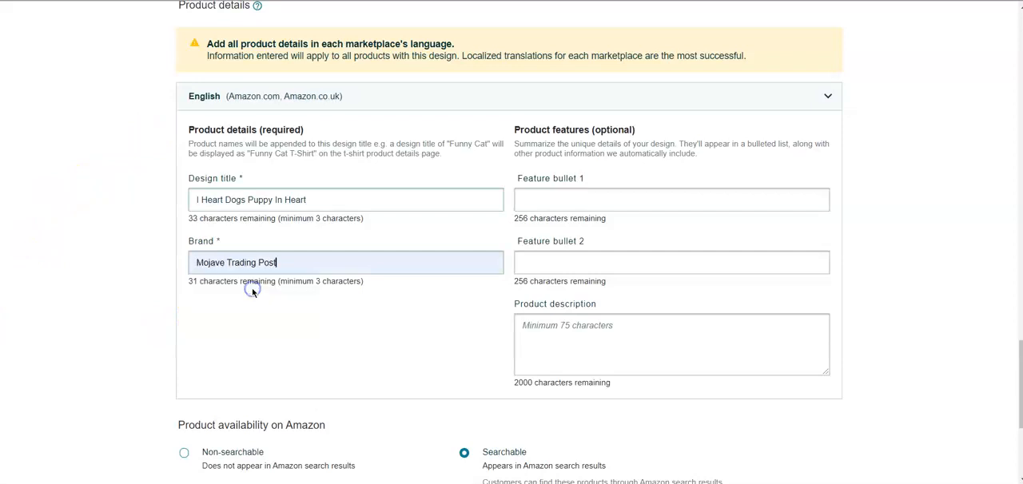
click(360, 343)
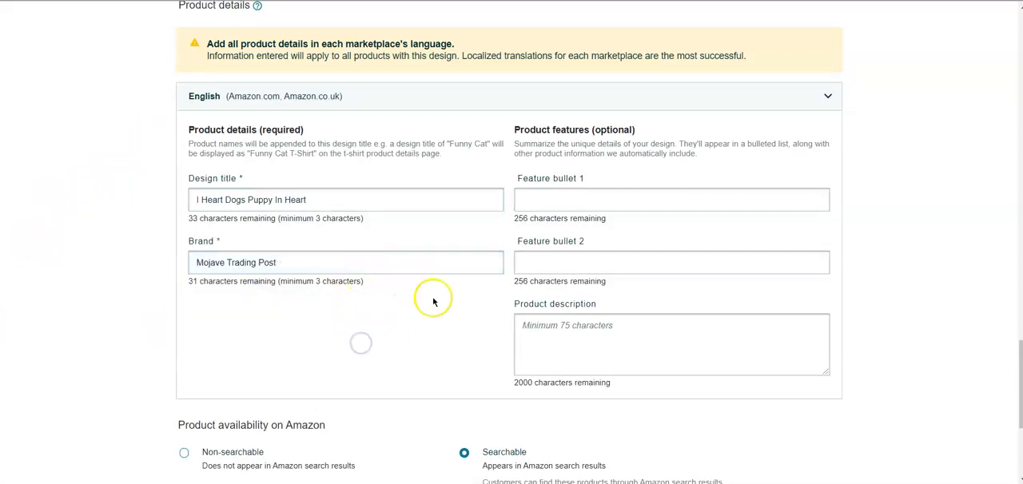
- Leave the feature bullets empty and start the product description with "Image Credit: Pixabay"
click(588, 199)
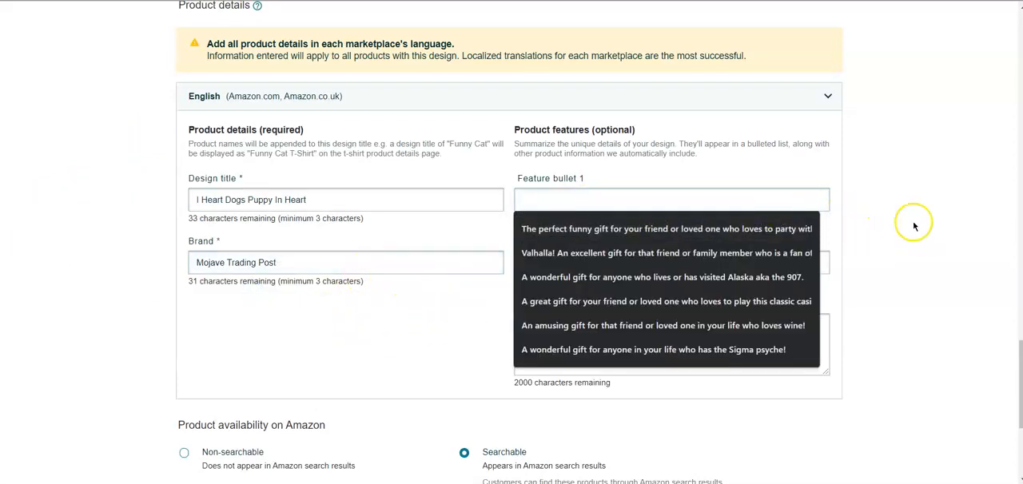
click(665, 328)
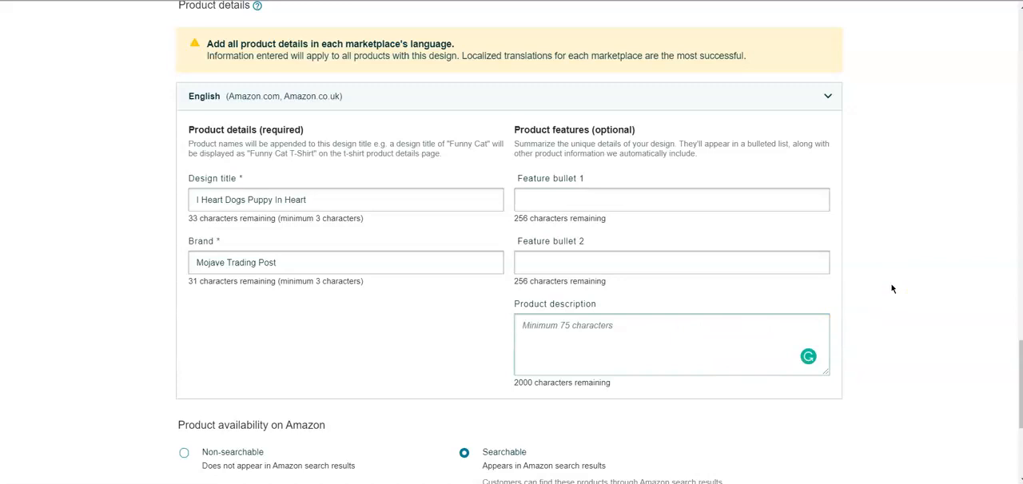
text(Image Credit: Pixabay)
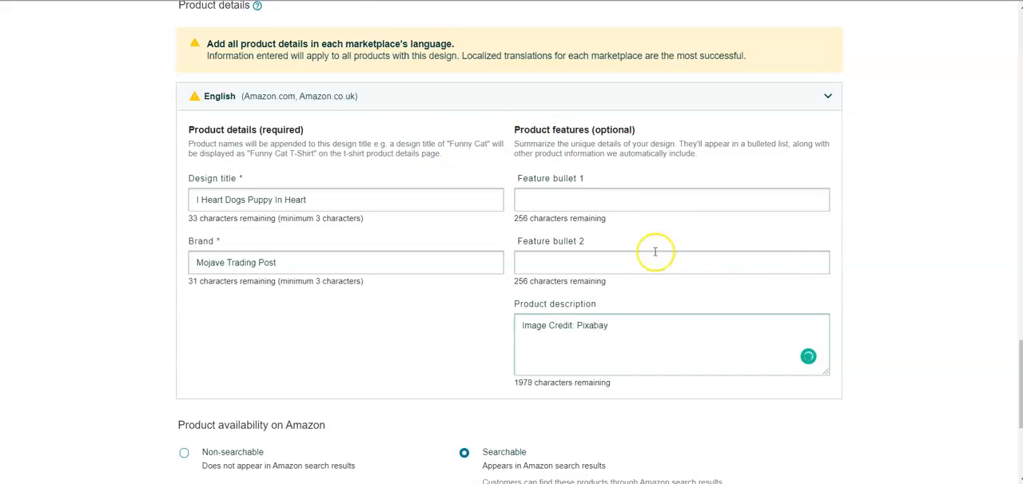
- Copy the heart image author's name, Clker-Free-Vector-Images, from Pixabay and paste it after the image credit in the Merch by Amazon product description
click(560, 1)
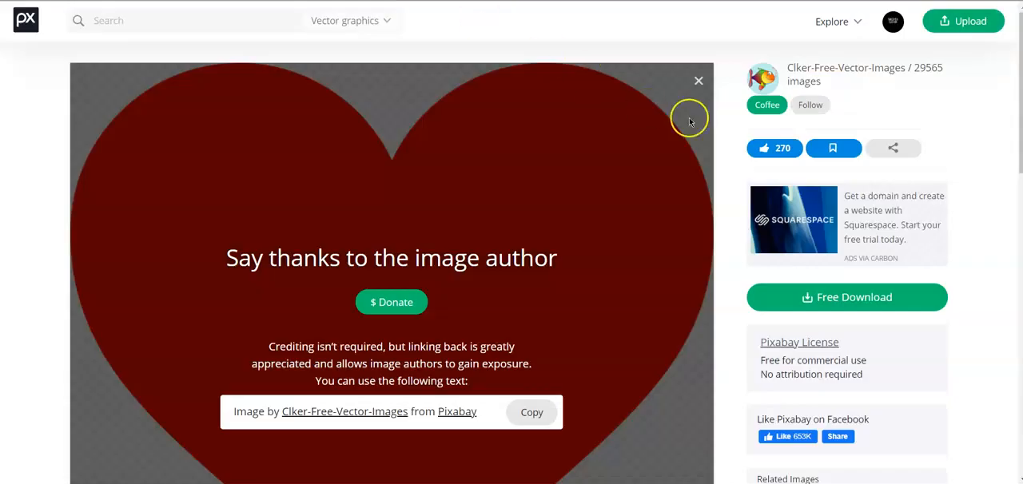
click(850, 70)
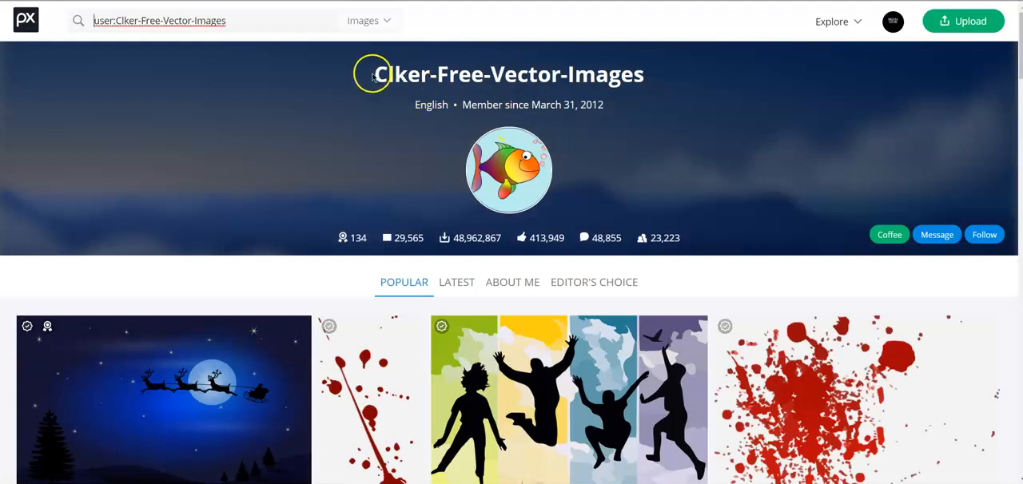
drag(372, 71, 646, 75)
right_click(622, 79)
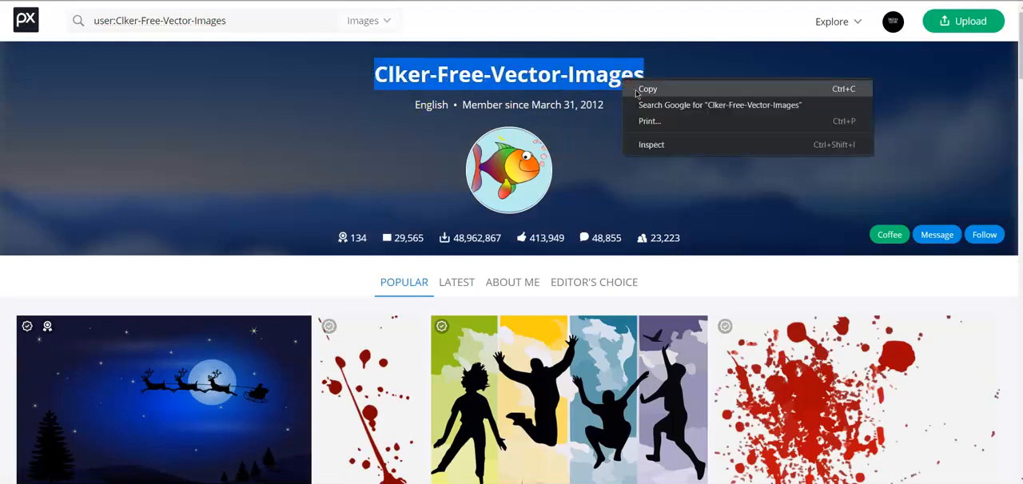
click(647, 89)
click(384, 0)
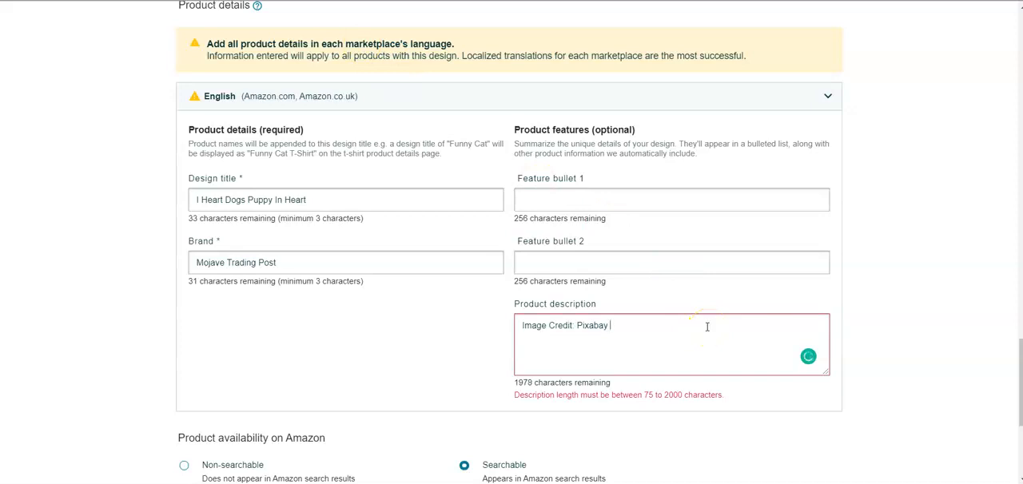
key(ctrl+v)
- Copy the puppy image author's name, Clker-Free-Vector-Images, from Pixabay and append it after a comma to the Merch by Amazon image credit
click(447, 0)
click(886, 70)
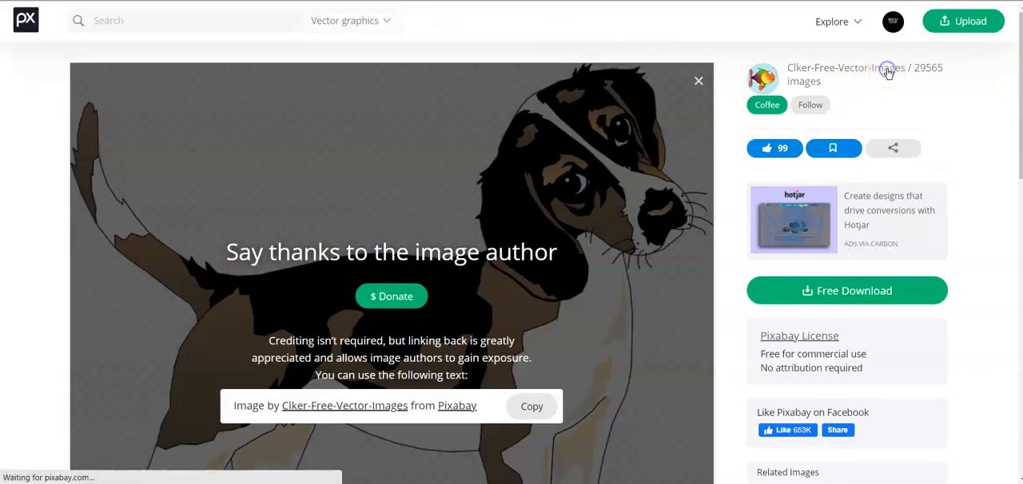
triple_click(471, 78)
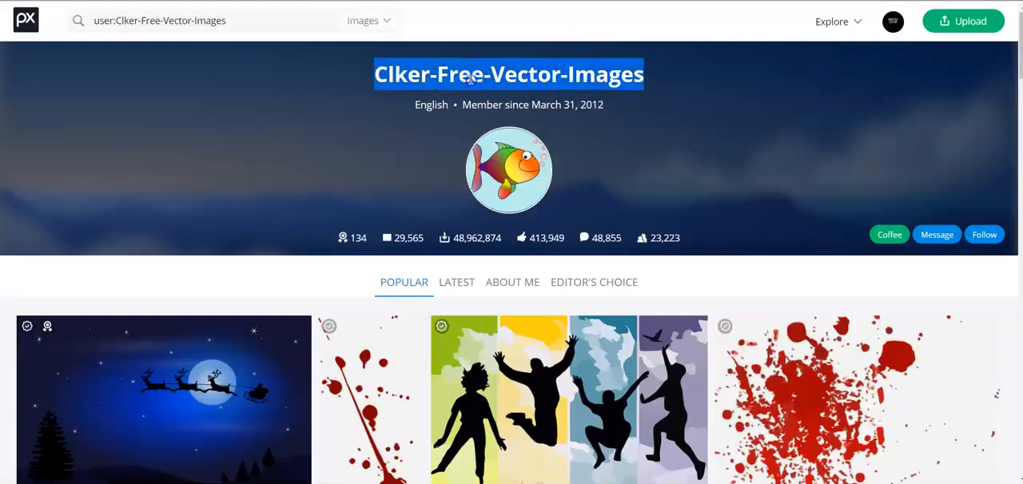
right_click(471, 78)
click(488, 94)
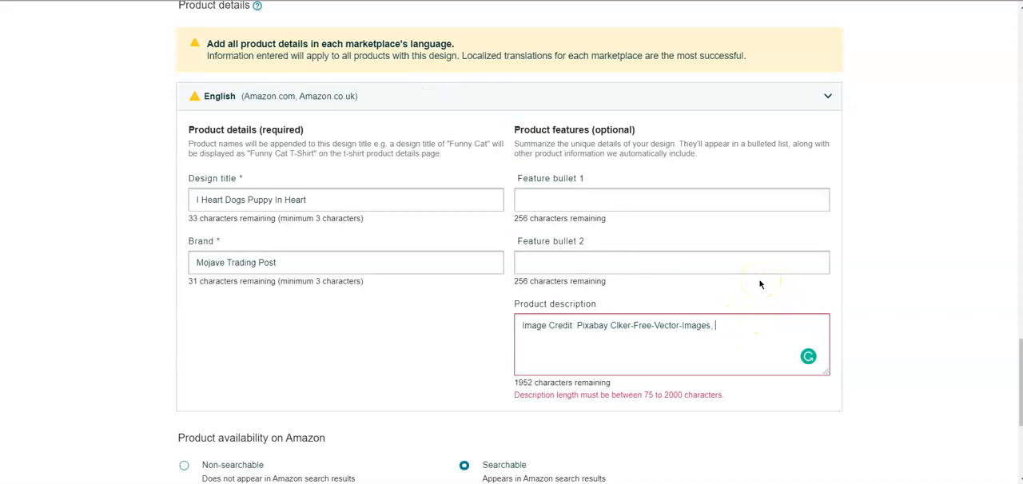
key(ctrl+v)
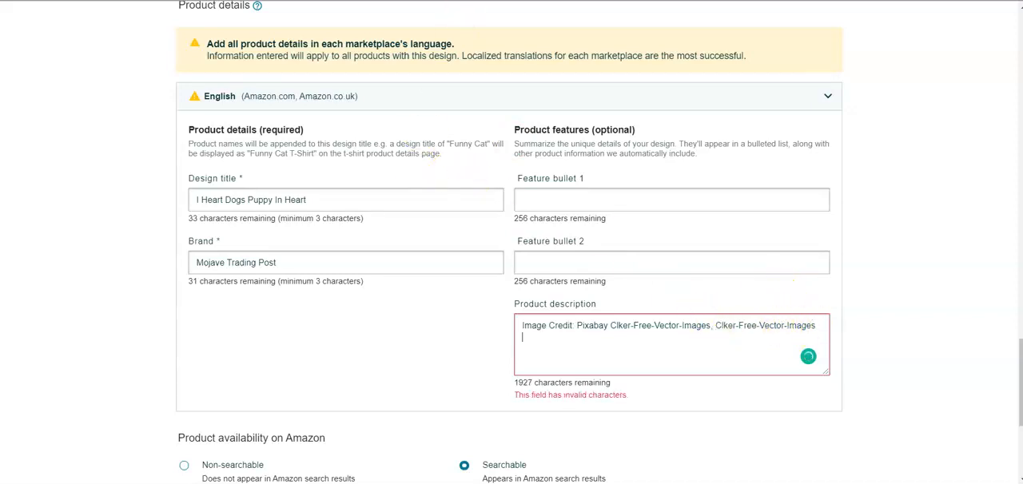
- Switch to Pixabay and go back from the author profiles to the puppy and heart image pages
click(360, 1)
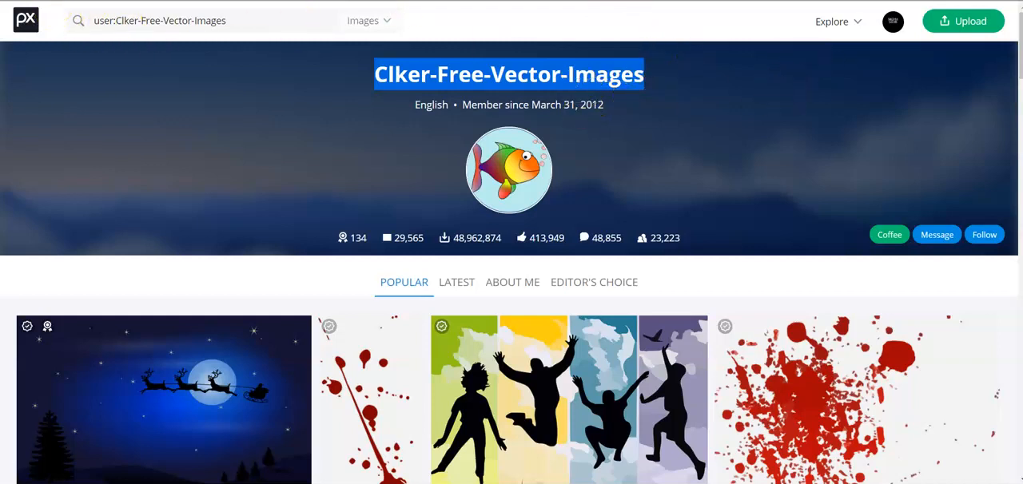
key(alt+Left)
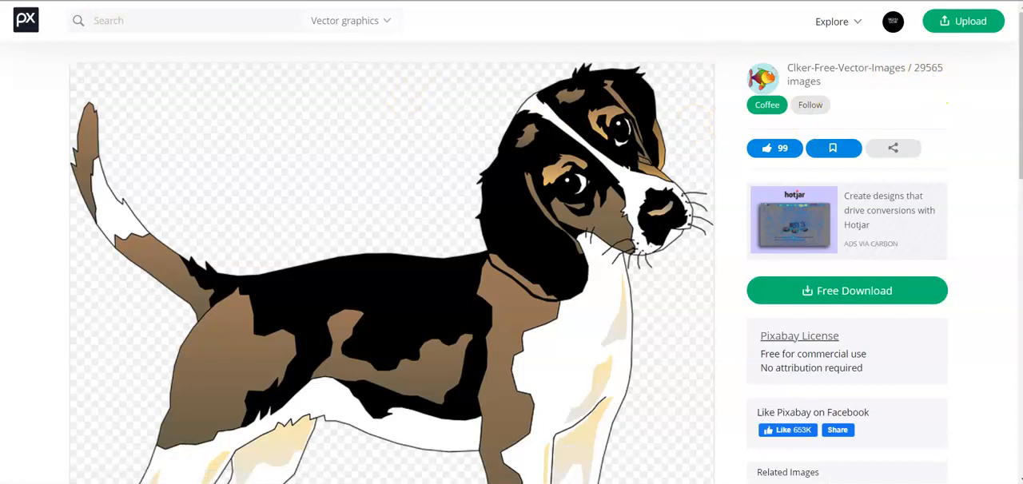
key(alt+Right)
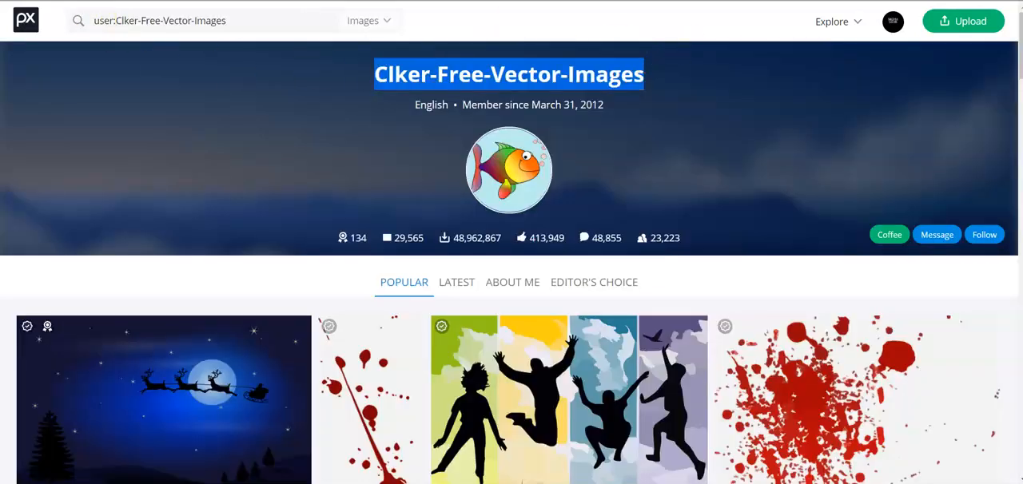
key(alt+Left)
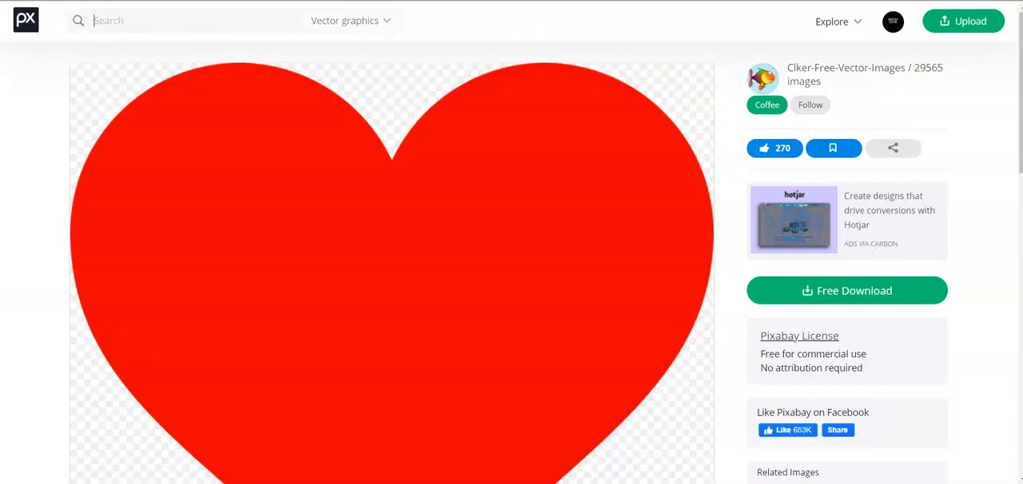
- Switch to Merch by Amazon and insert "This shirt is for the person who loves dogs. Dog shirt, Dog heart shirt," above the description's image credit
key(alt+Tab)
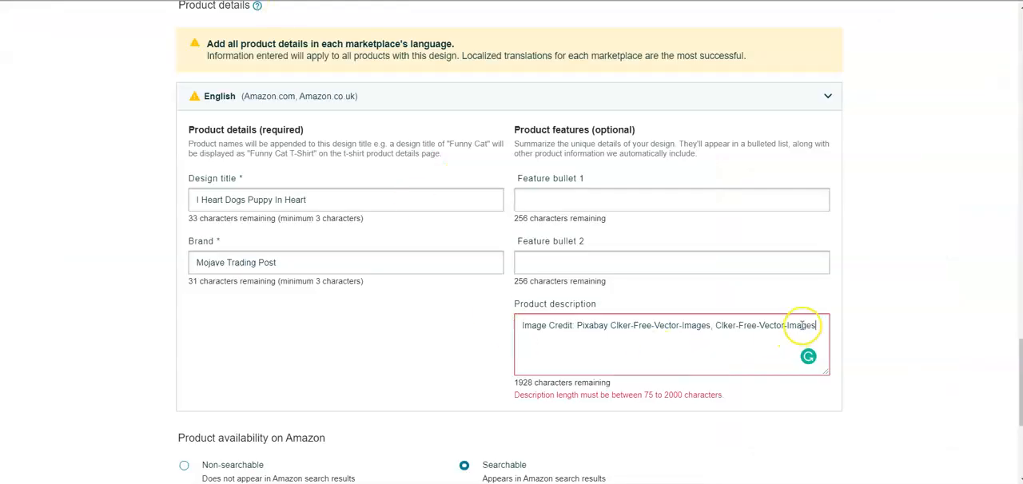
click(521, 325)
key(Return)
key(Up)
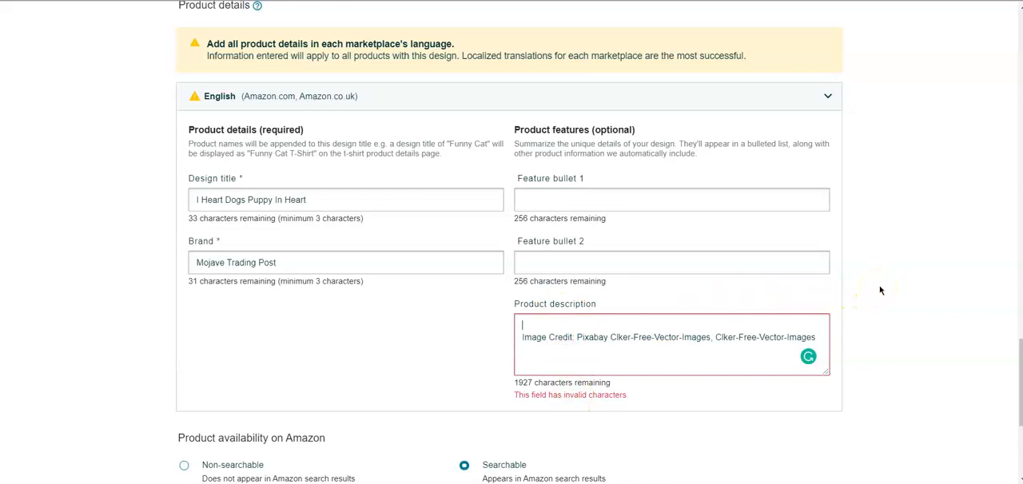
text(This shirt)
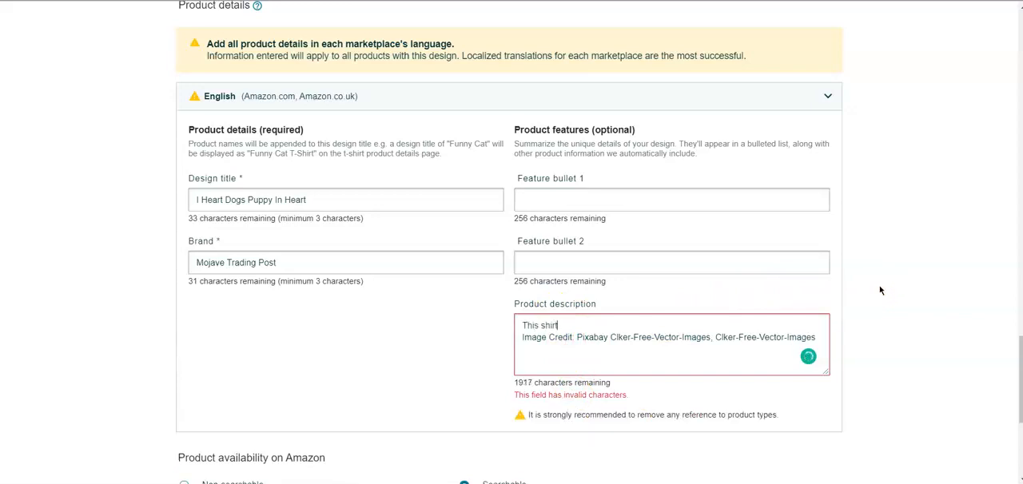
text( is for the person wh)
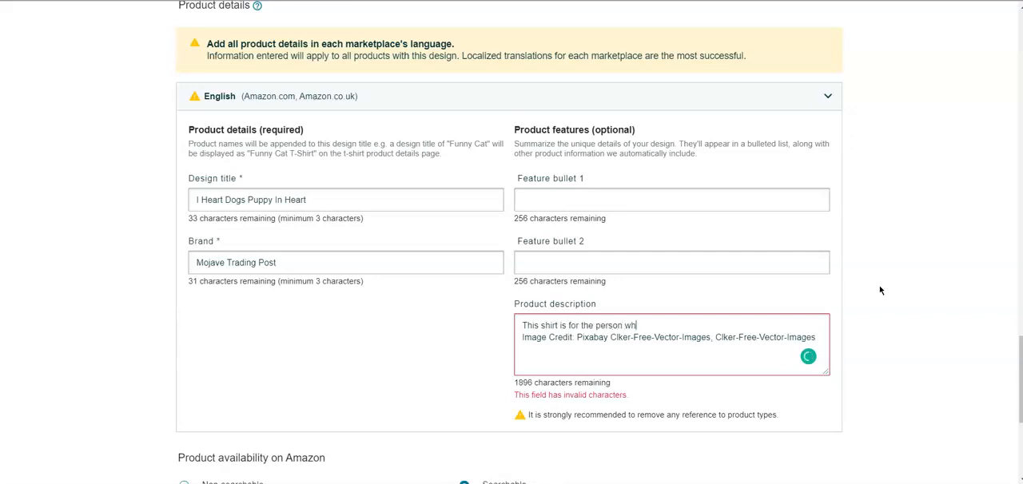
text(o loves dogs. Dog shirt. D)
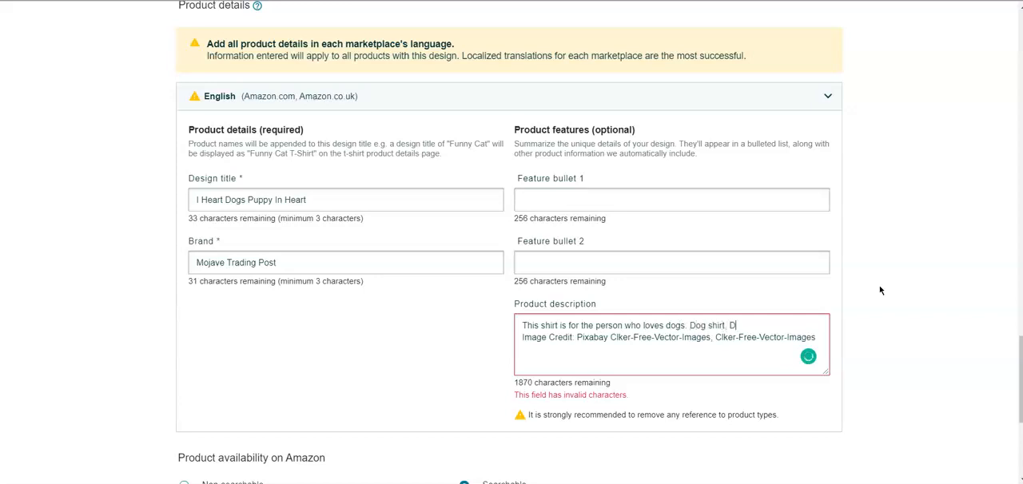
text(og heart shirt,)
- Read the product-type warning and join the image credit onto the preceding line of the product description
scroll(746, 290, down, 1)
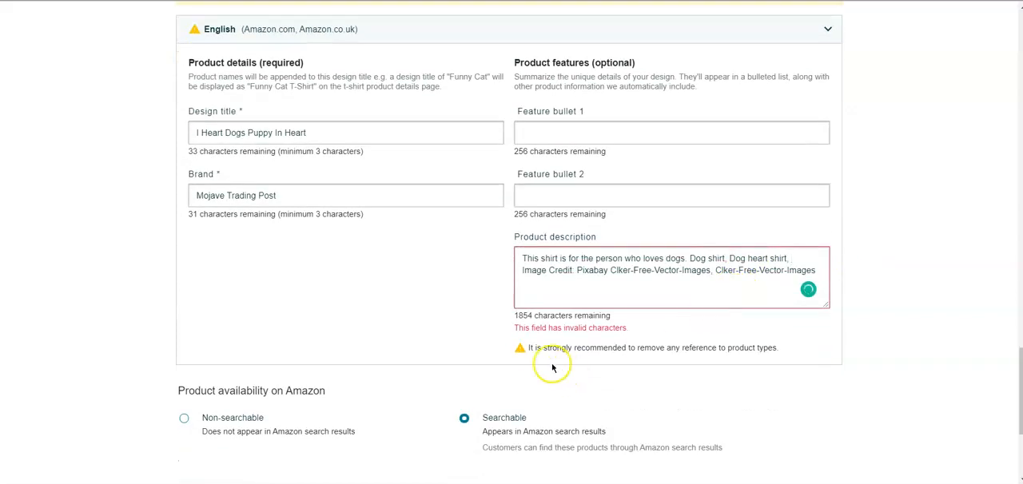
drag(529, 335, 781, 337)
click(784, 336)
- Review the product types on offer and the entered product details on the listing page
scroll(786, 336, up, 4)
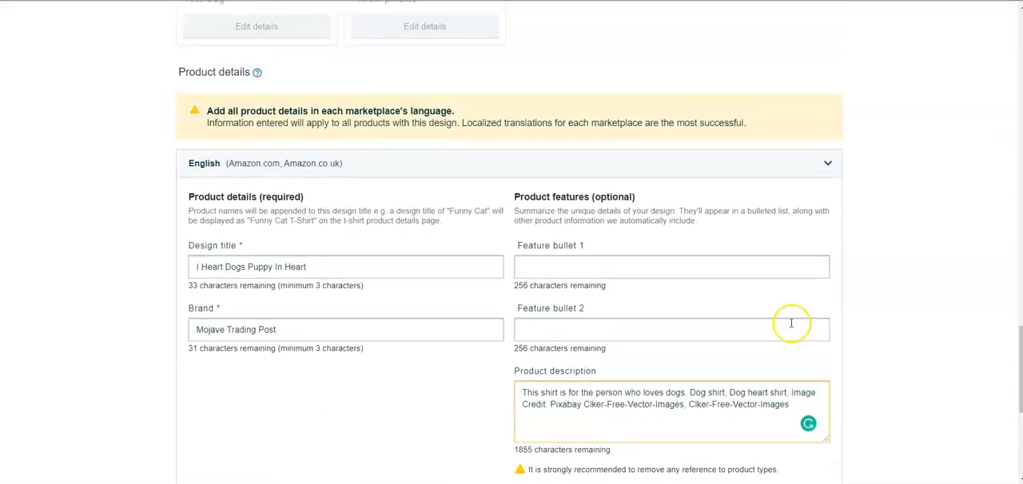
scroll(792, 328, up, 8)
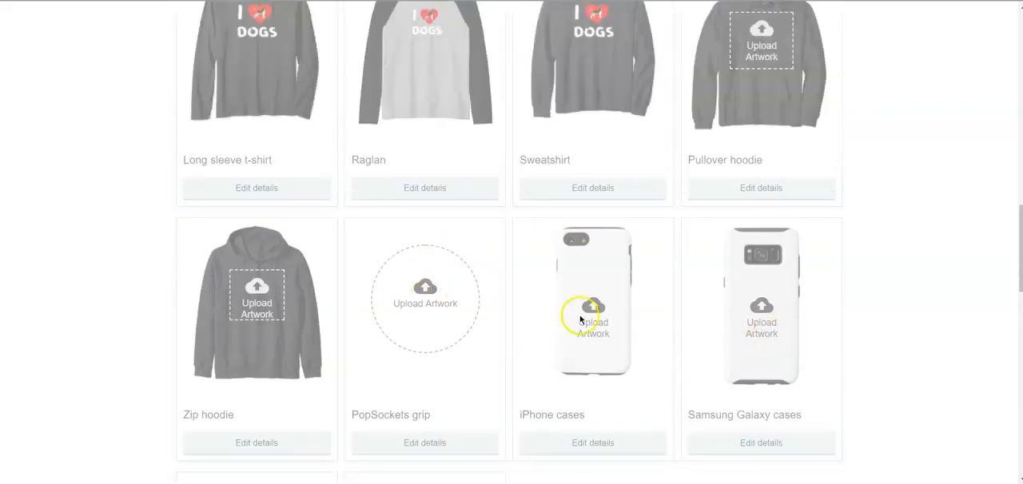
scroll(273, 328, down, 8)
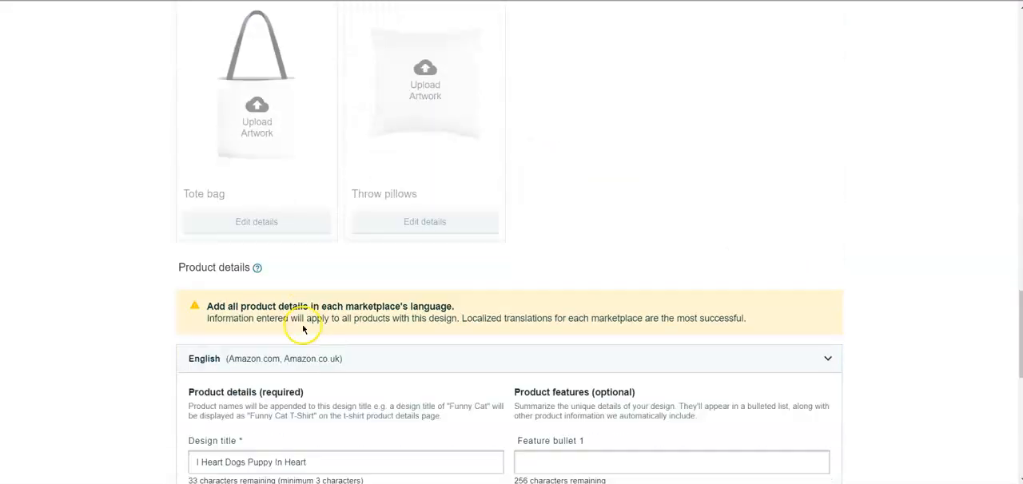
scroll(299, 264, up, 7)
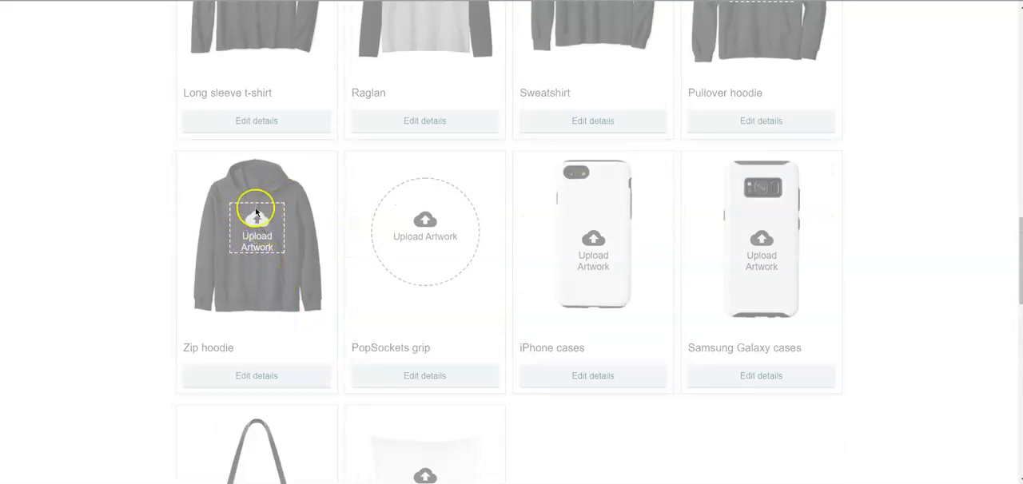
scroll(263, 230, down, 7)
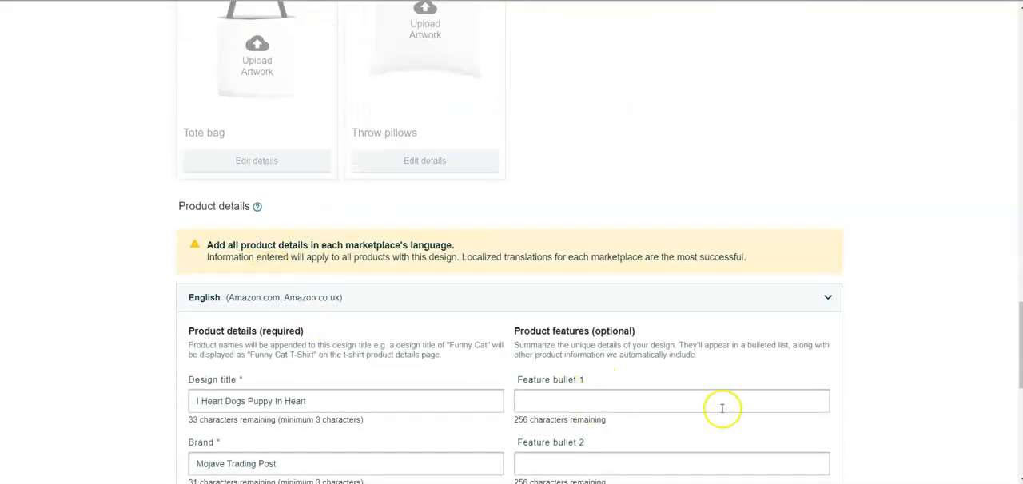
scroll(722, 407, down, 5)
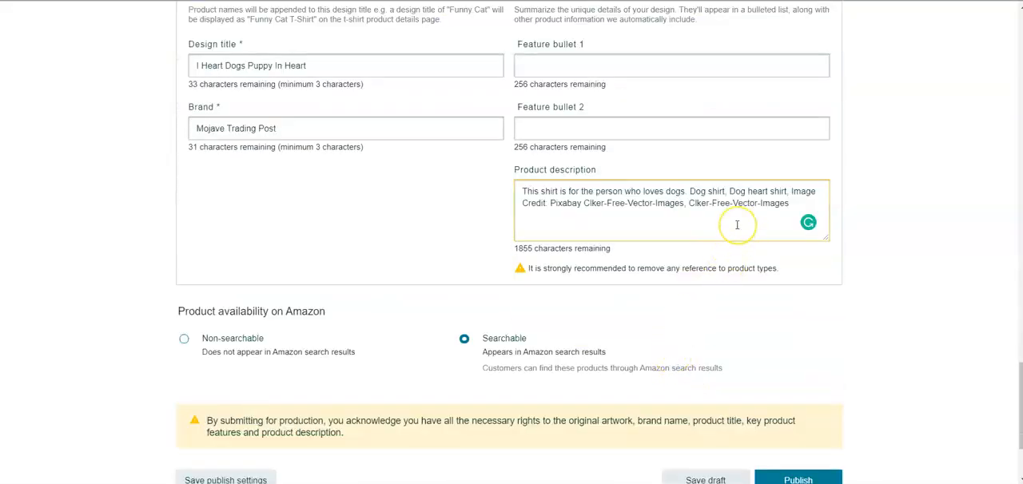
scroll(737, 225, up, 15)
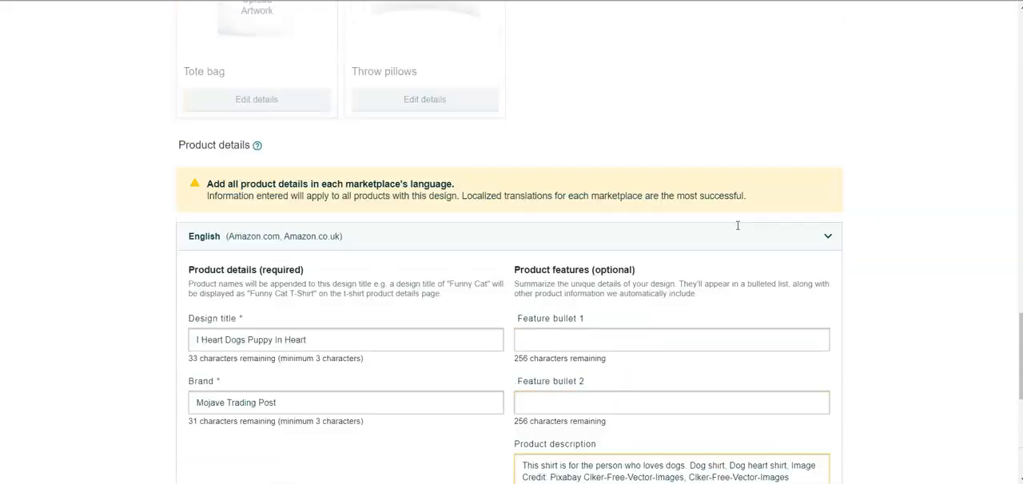
scroll(456, 284, down, 10)
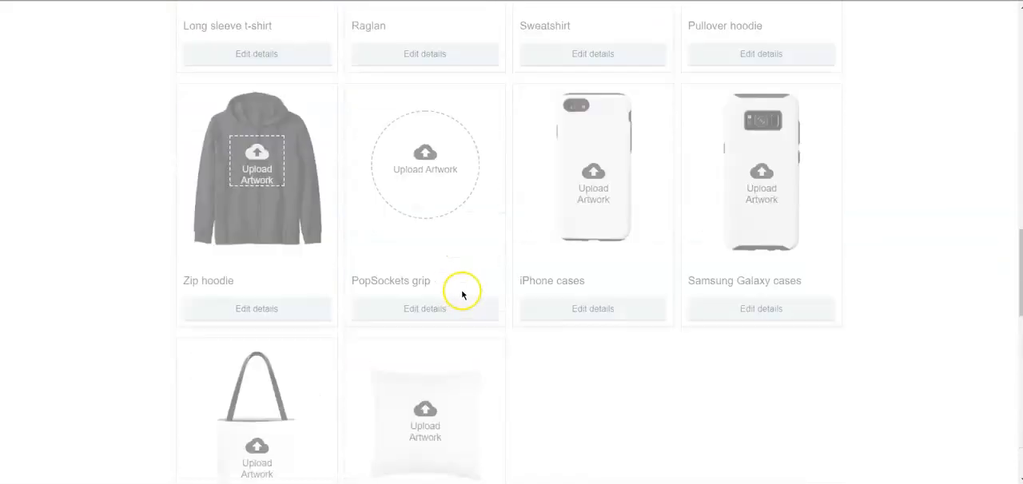
- Insert the phrase "I heart dogs shirt," before the image credit in the product description
scroll(627, 283, down, 3)
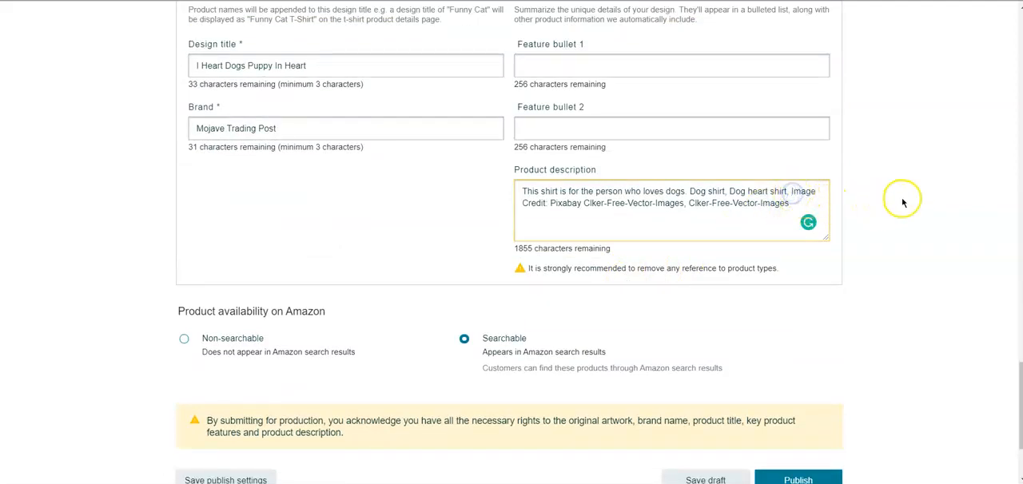
text(I heart )
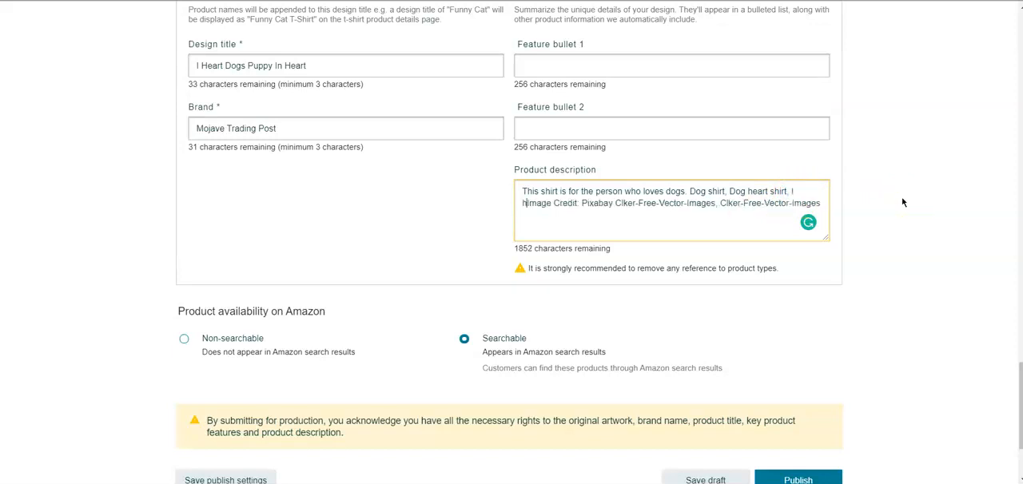
text(dogs sh)
text(irt, I heart puppy shirt,)
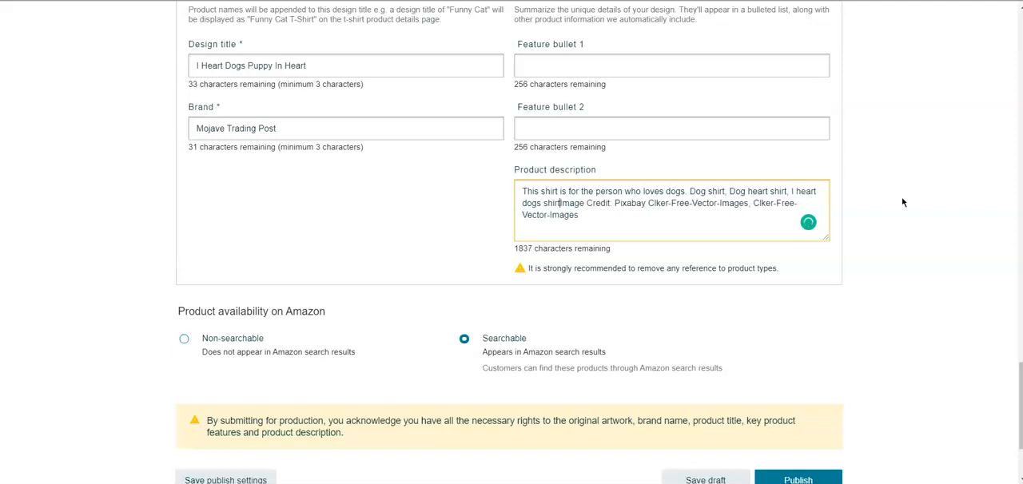
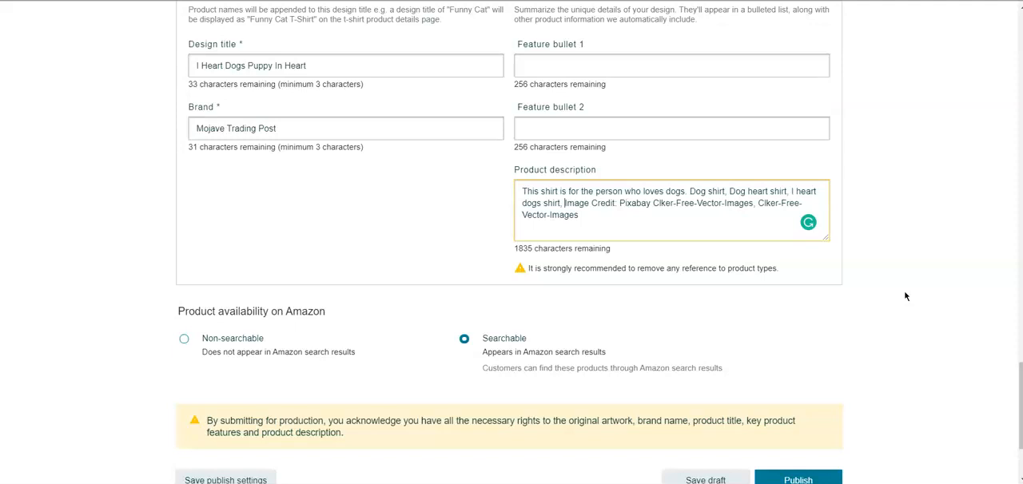
- Insert the phrase "I heart puppy shirt," before the image credit in the product description
text(I heart pu)
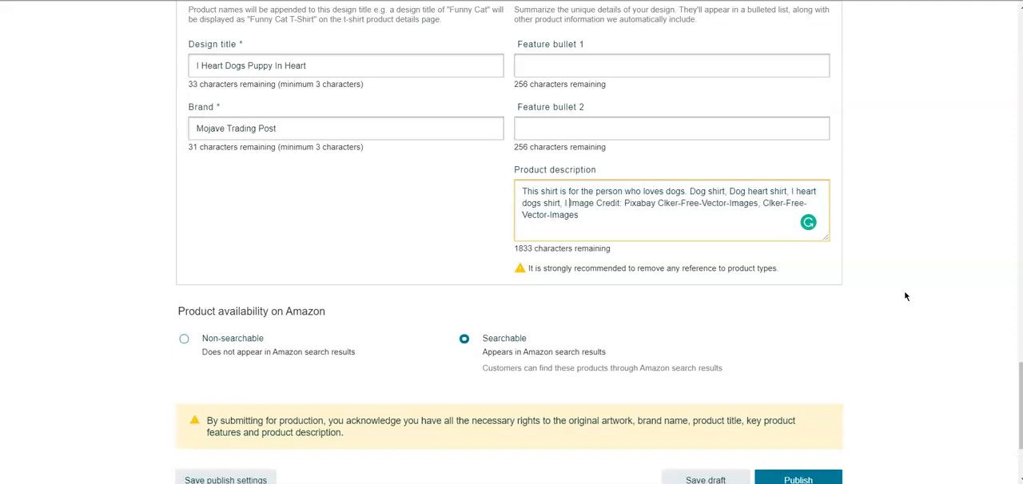
text(pp)
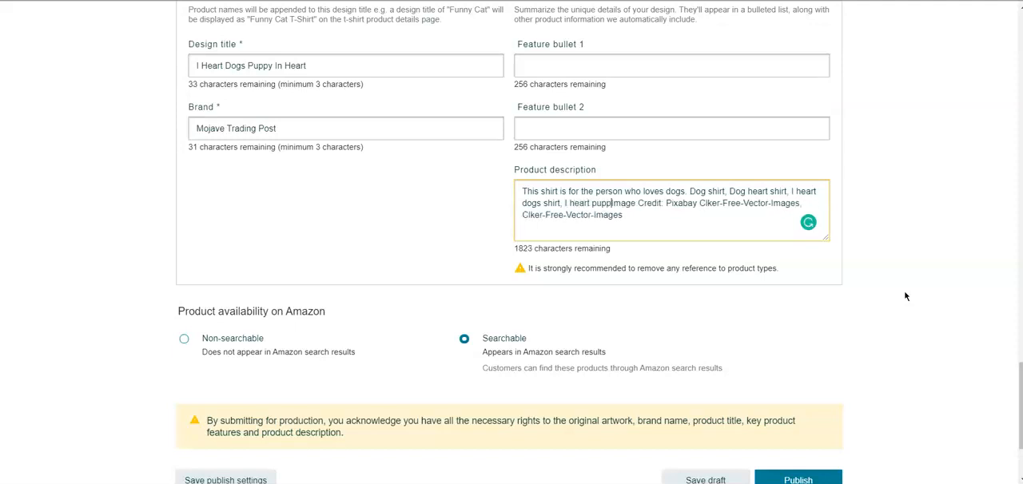
text(y shirt)
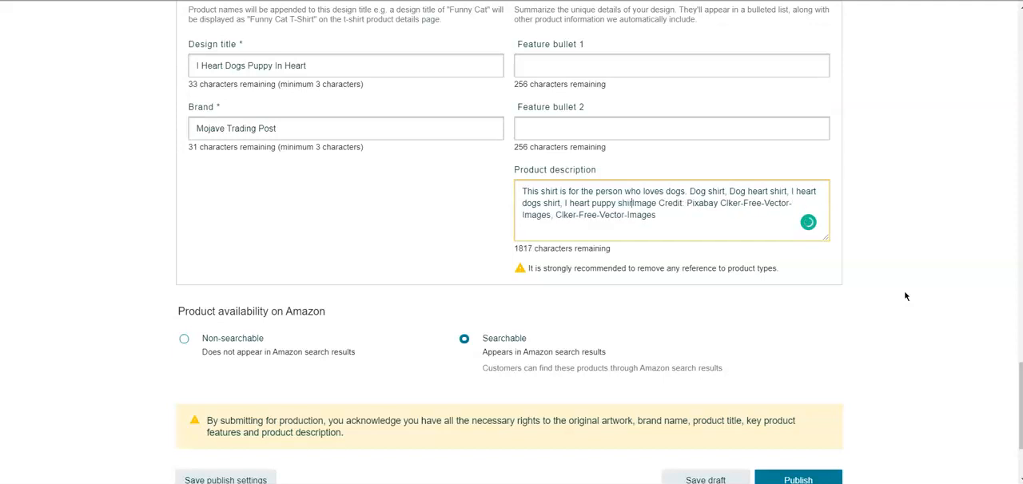
text(,)
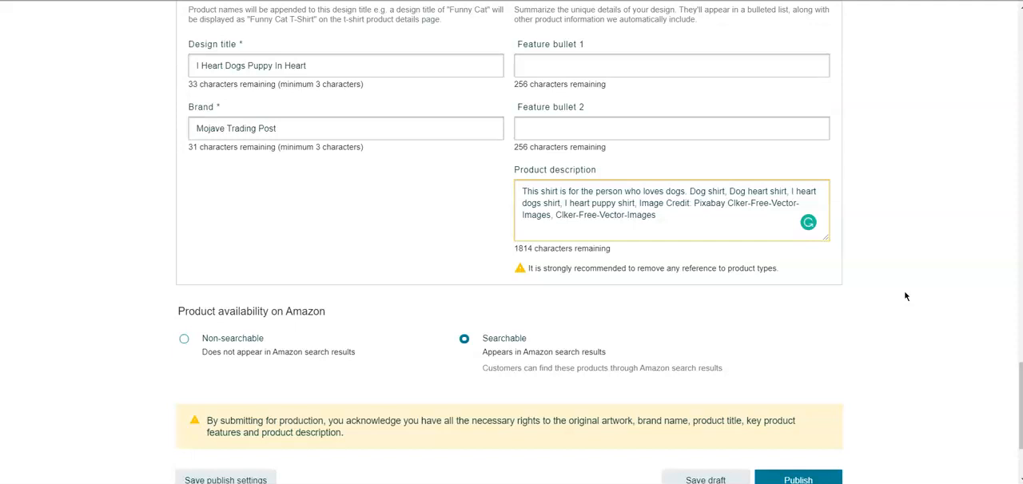
- Enter "I heart dogs shirt, dog shirt, I love dogs shirt," as the start of Feature bullet 1
scroll(607, 195, up, 2)
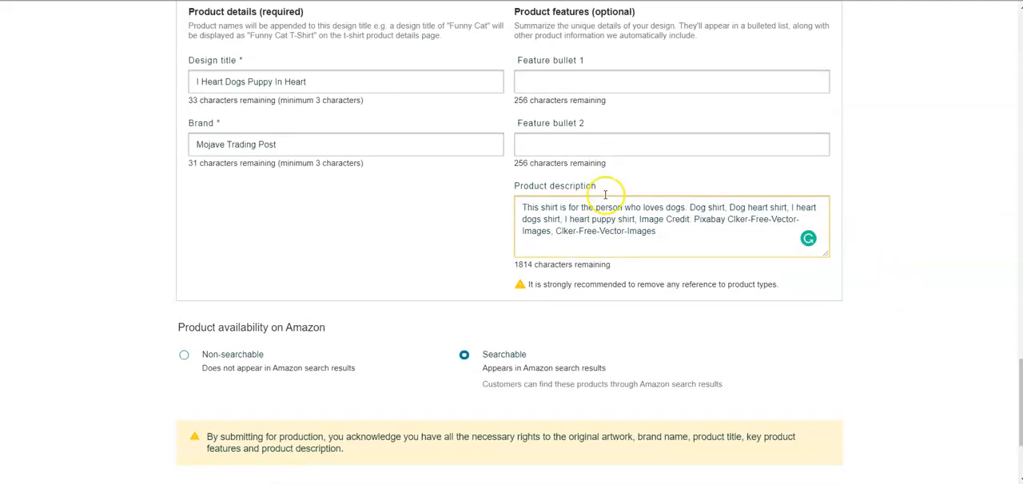
click(580, 208)
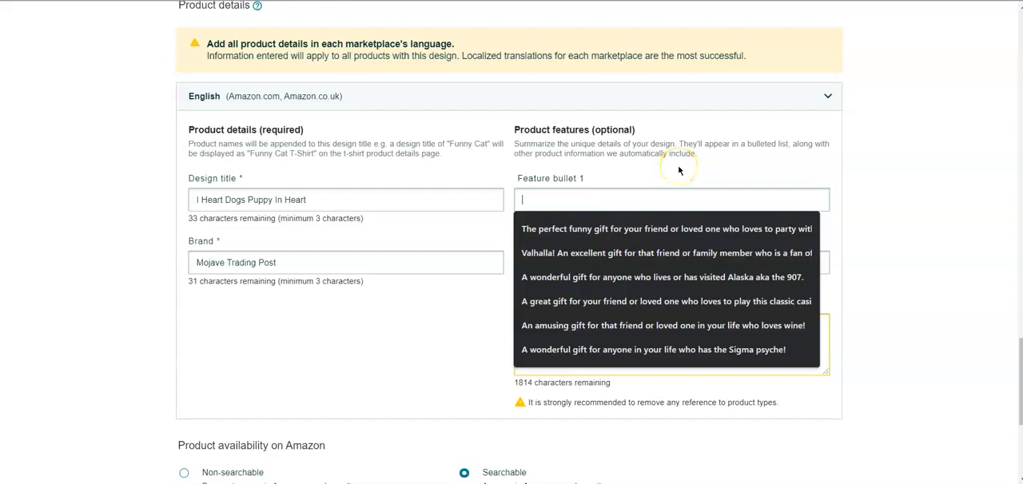
text(I heart)
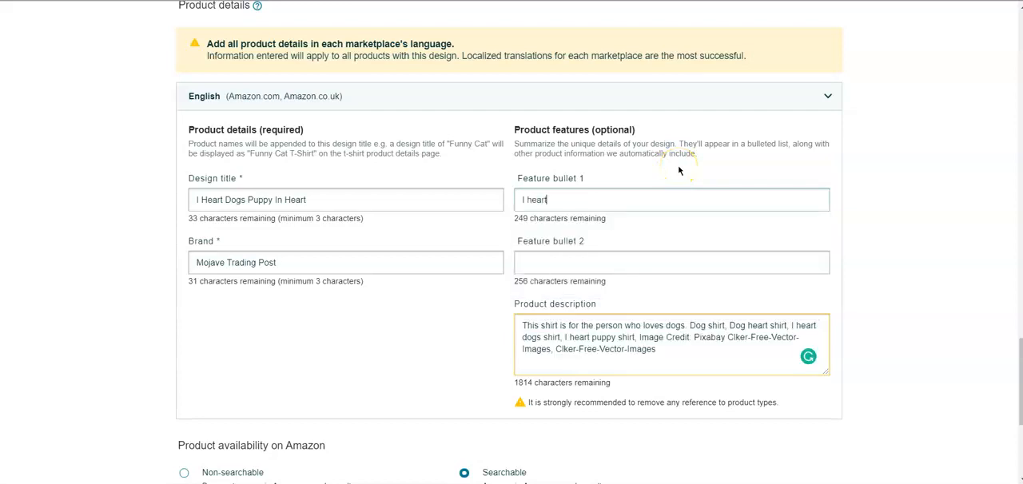
text( dogs shirt, )
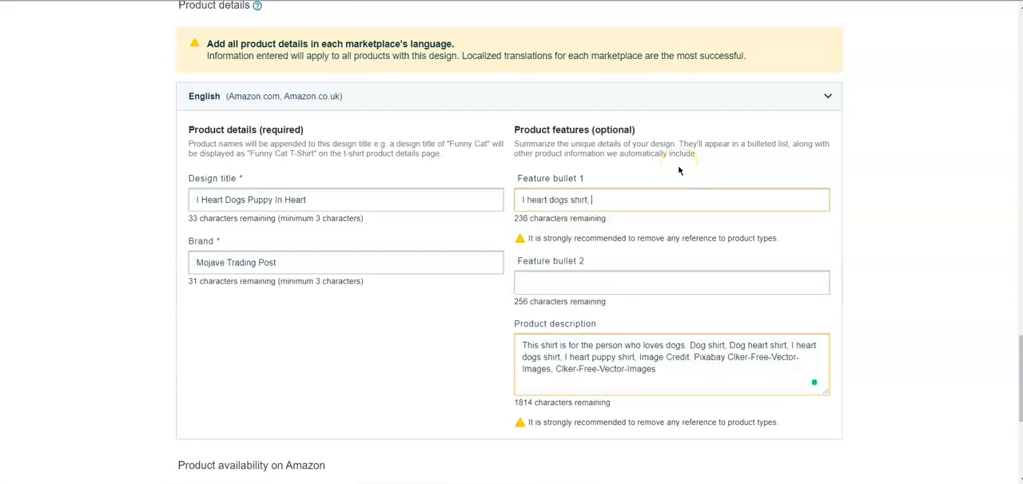
text(dog shirt, I love dogs shirt, )
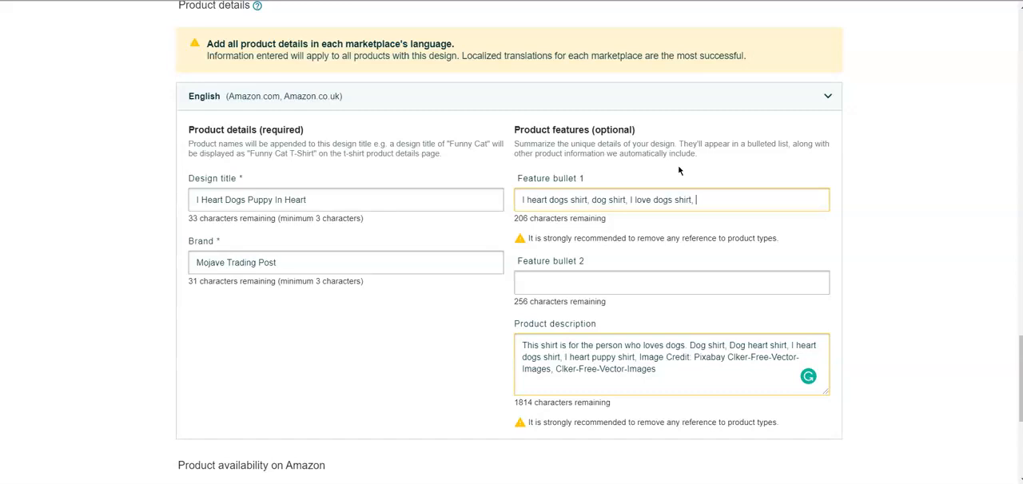
text(I heart)
- Append "I heart shirt, I heart T shirt, I heart dogs tshirt," to Feature bullet 1
key(BackSpace)
key(BackSpace)
key(BackSpace)
key(BackSpace)
text(heart shirt, I heart T shirt, I heart dogs)
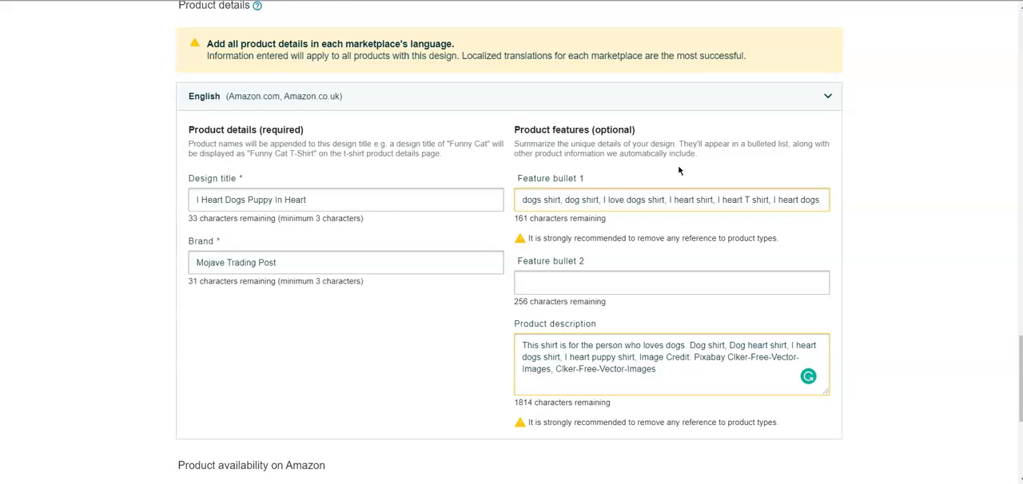
text(tshirt,)
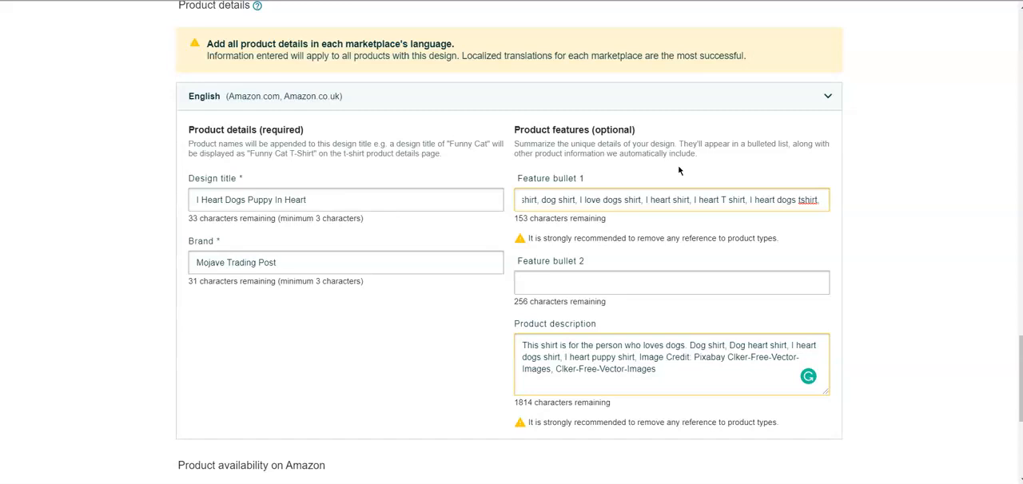
- Append "I heart dogs tee shirt, I heart dogs t-shirt," to the end of Feature bullet 1
text(I heart)
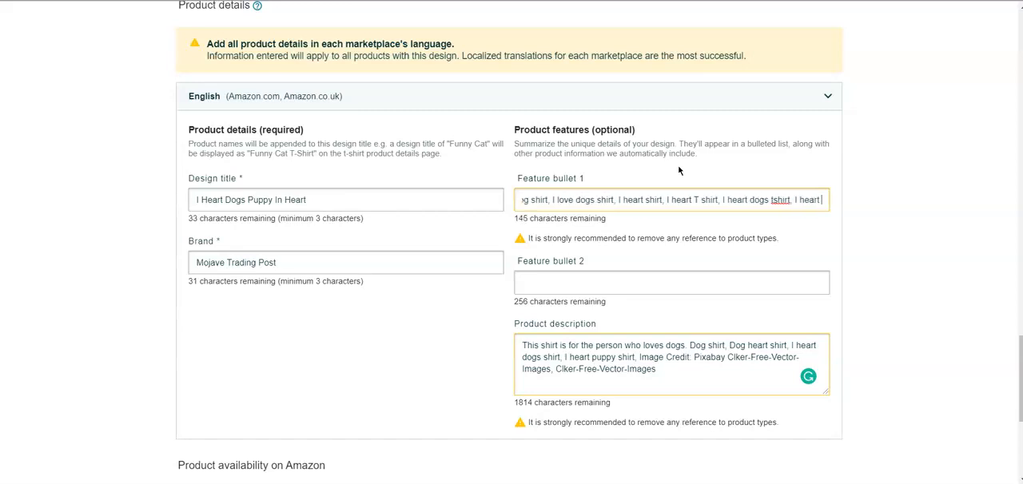
text( dogs t)
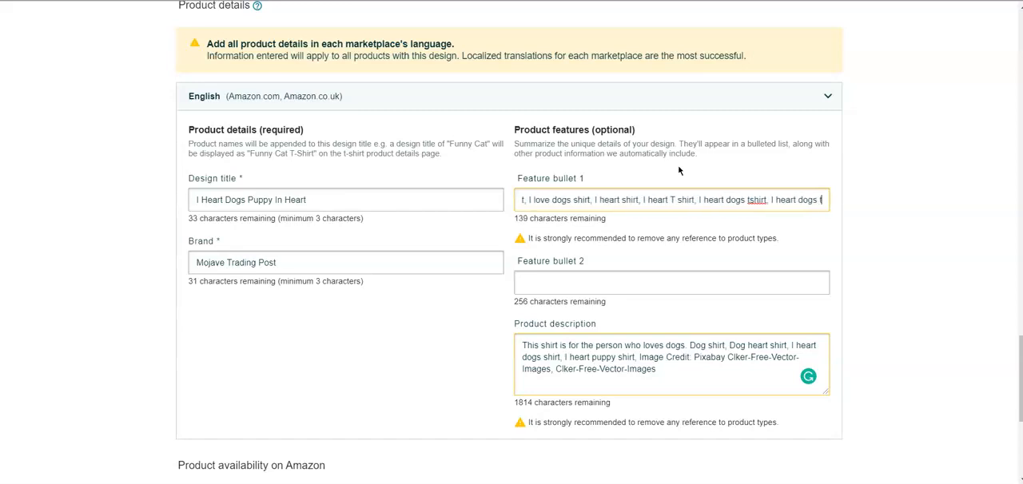
text(ee shirt, )
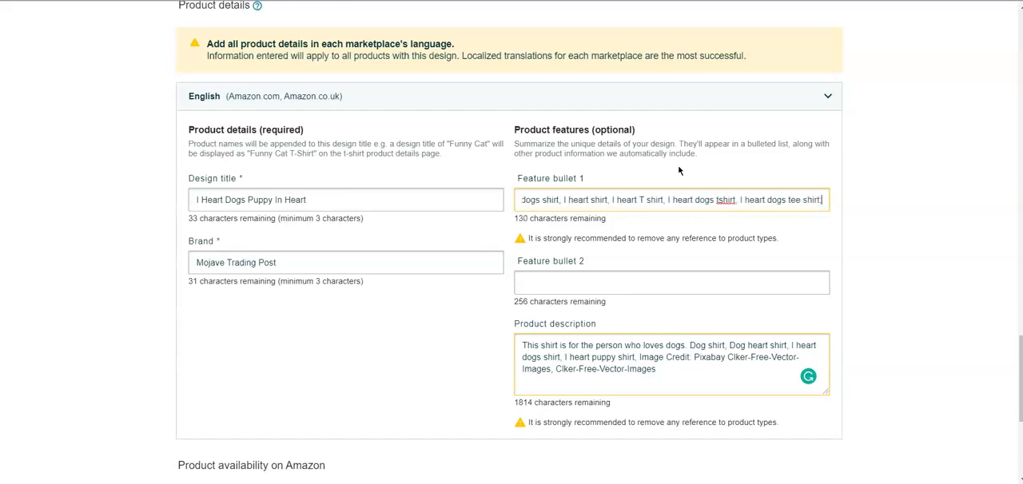
text(I hear)
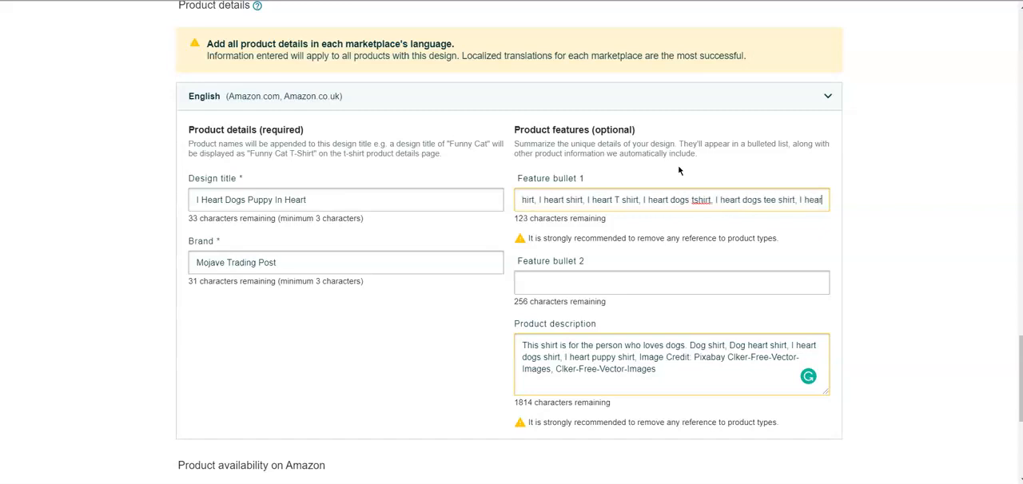
text(t dogs)
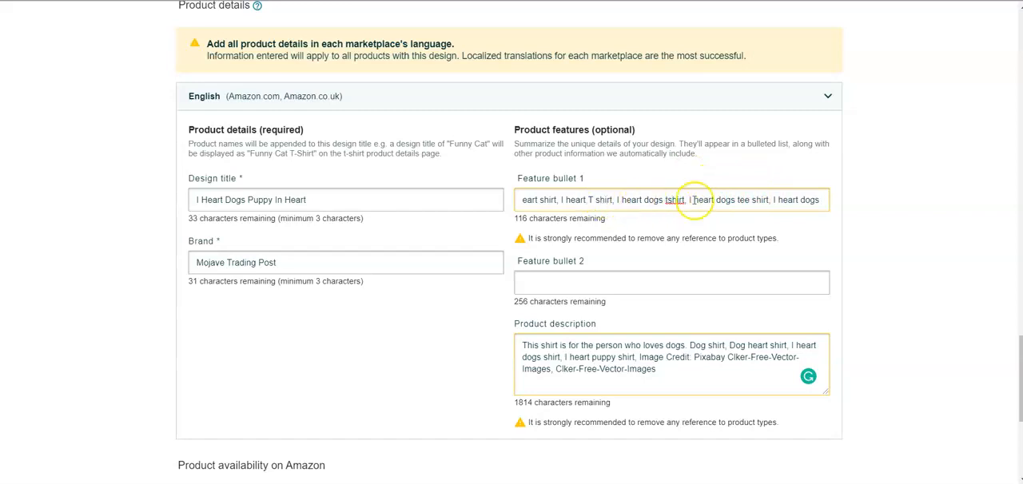
text(t-shirt,)
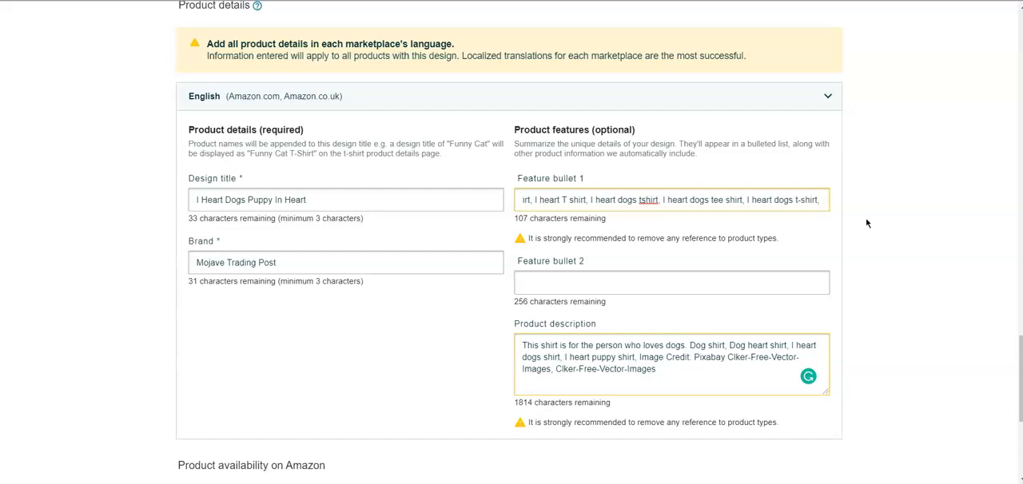
- Fill Feature bullet 2 with "Funny dog shirt, Dog lover Christmas funny shirt,"
click(710, 284)
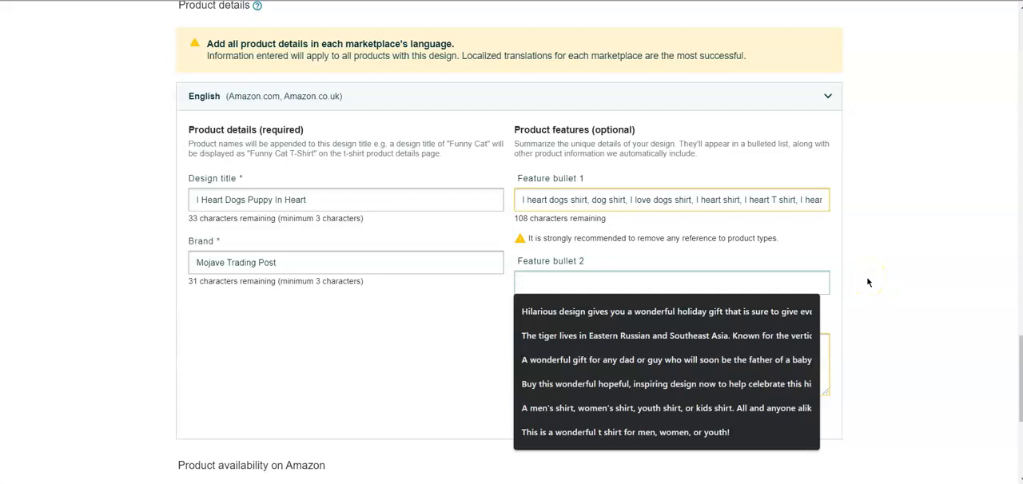
text(Fun)
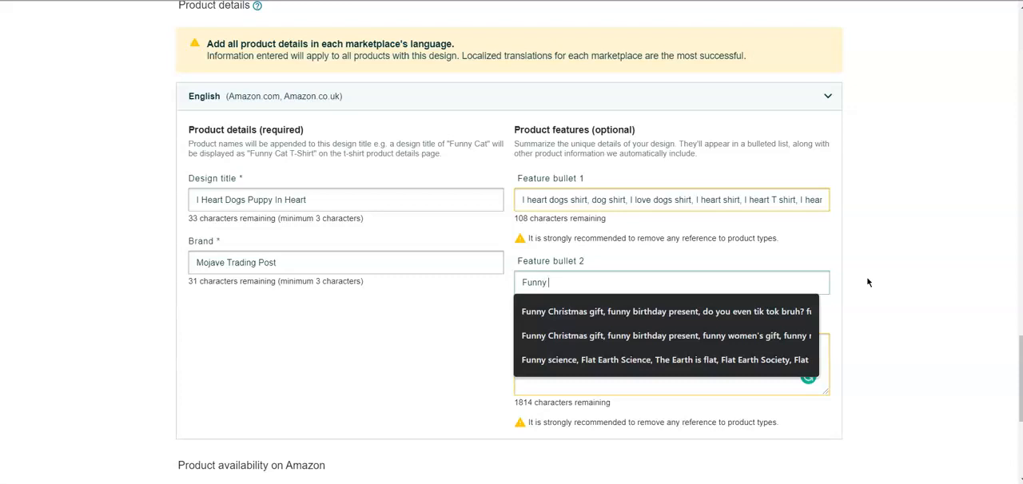
text(ny dog shirt, Dog lover Christmas funny shirt,)
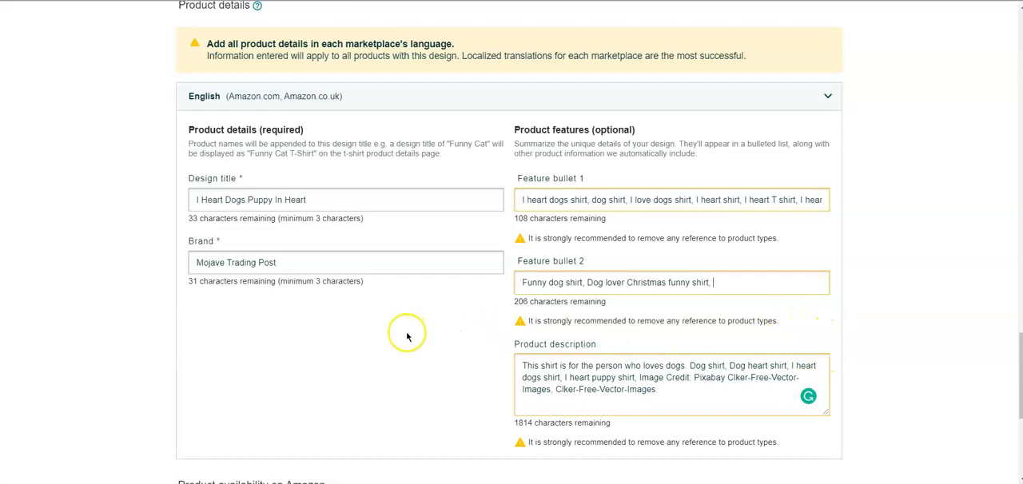
- Review the shirt preview, selected colors, list price, other product types and entered product details of the listing
scroll(420, 353, up, 15)
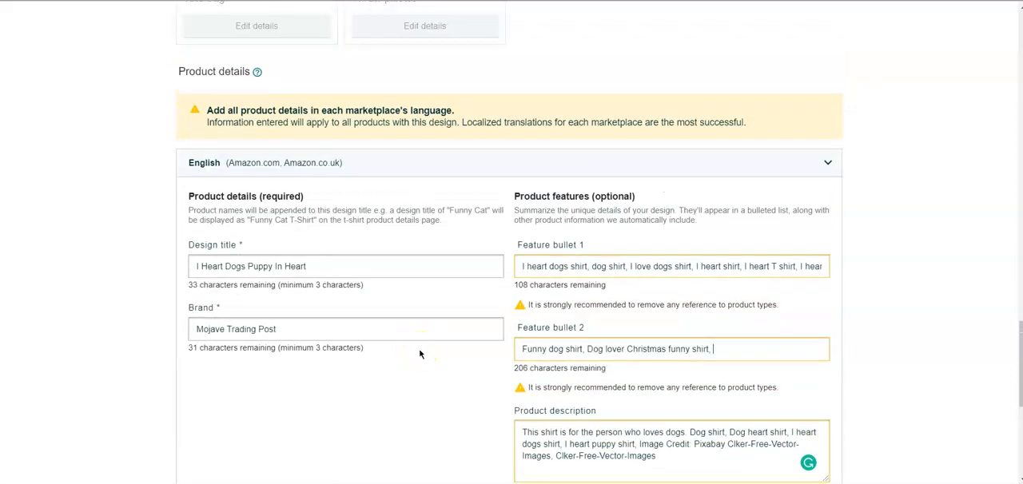
scroll(437, 373, up, 11)
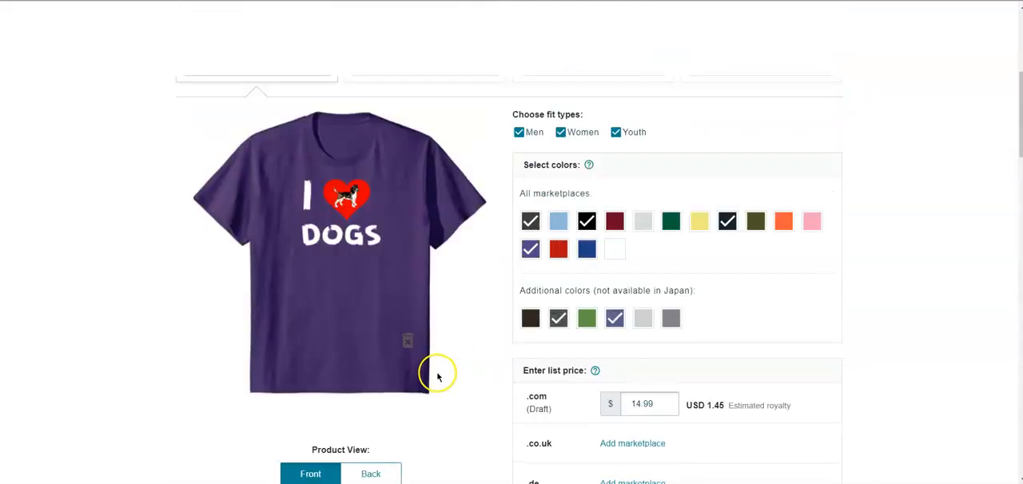
scroll(437, 373, down, 3)
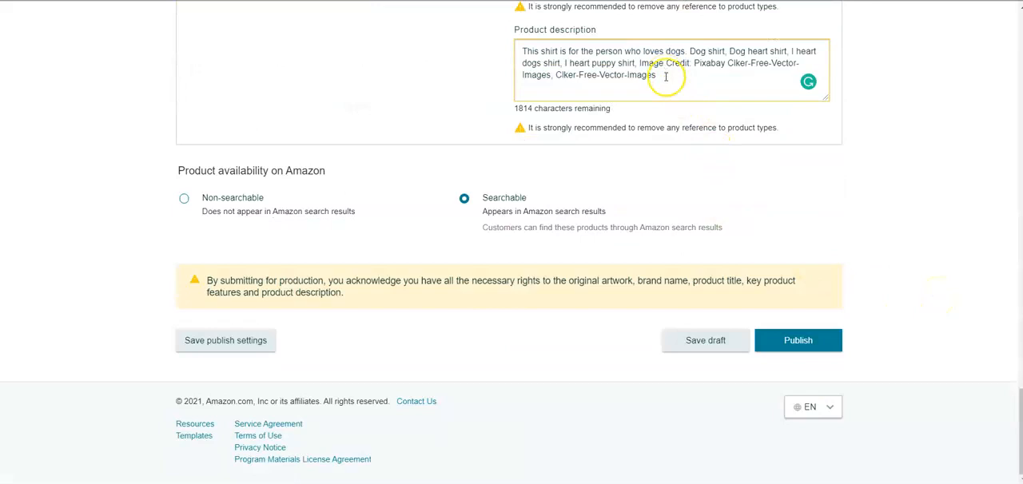
scroll(667, 80, up, 2)
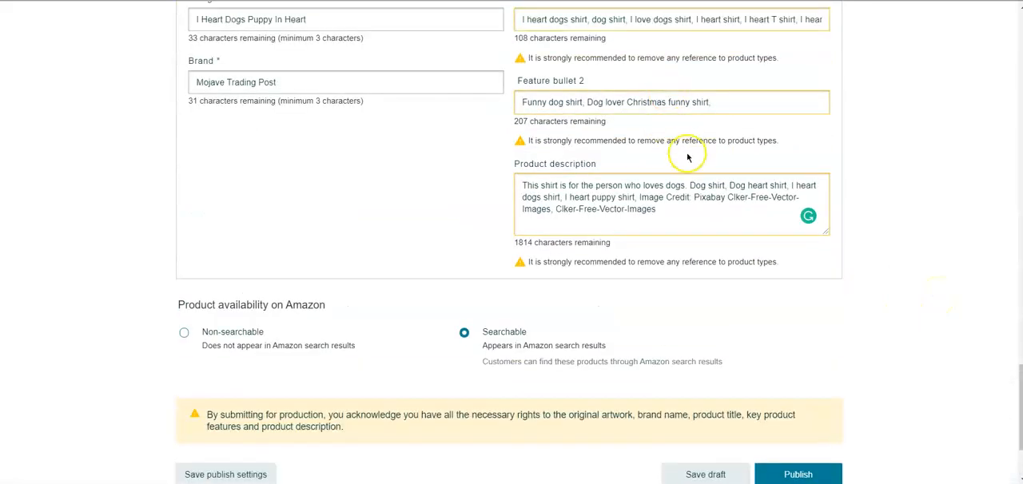
scroll(471, 227, up, 2)
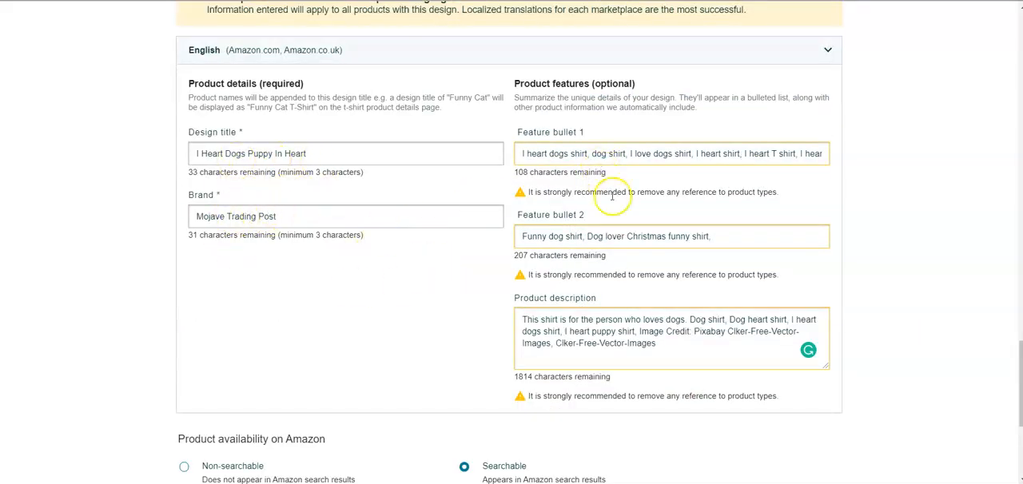
scroll(482, 274, up, 1)
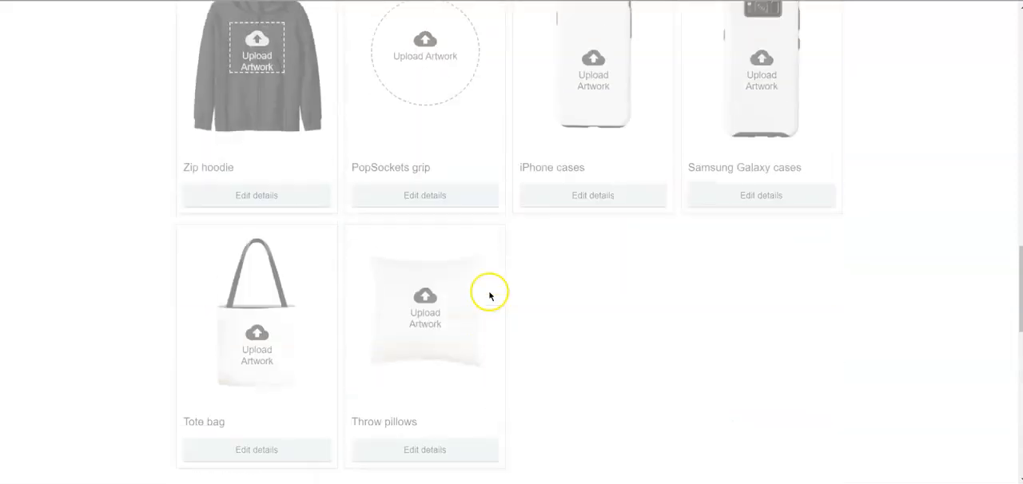
scroll(489, 295, up, 10)
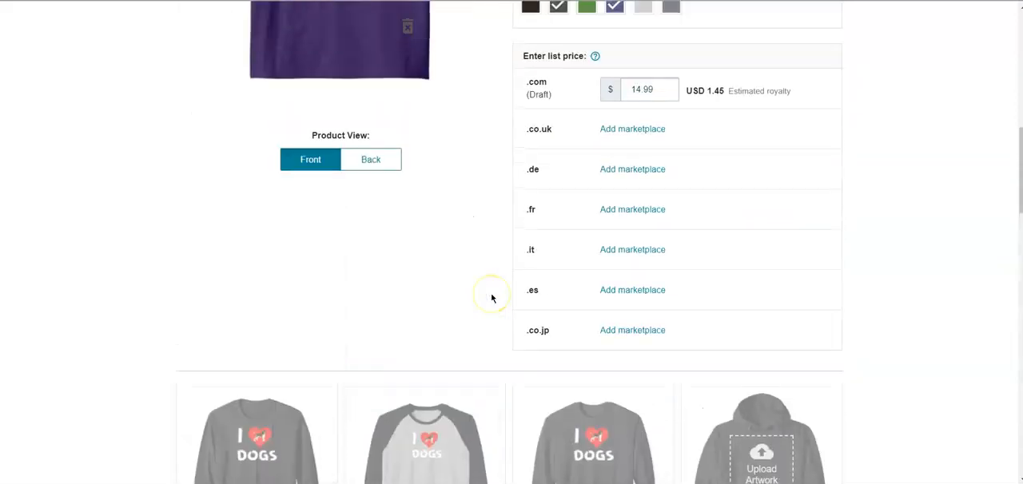
- Switch to Canva, shrink the "I (heart) DOGS" artwork to about two thirds of its width and center it horizontally on the canvas
scroll(392, 205, up, 1)
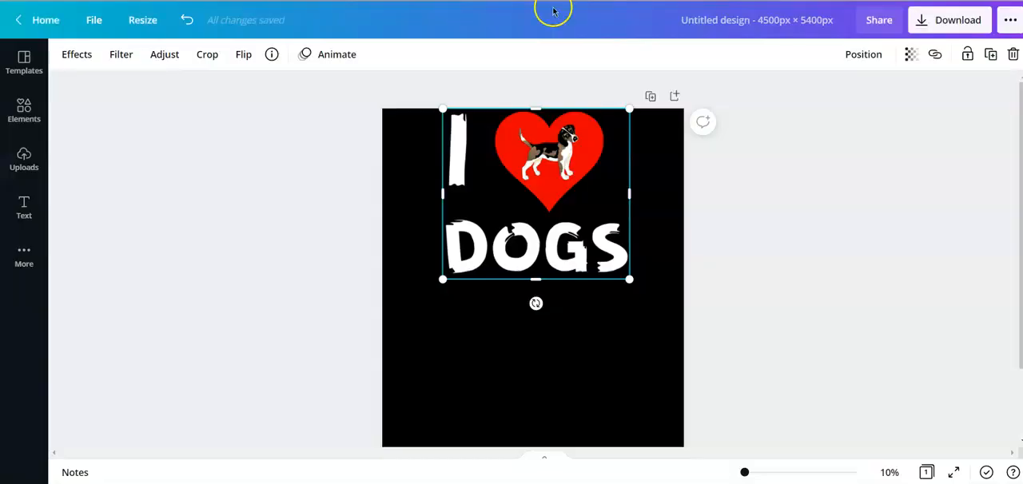
drag(631, 281, 569, 218)
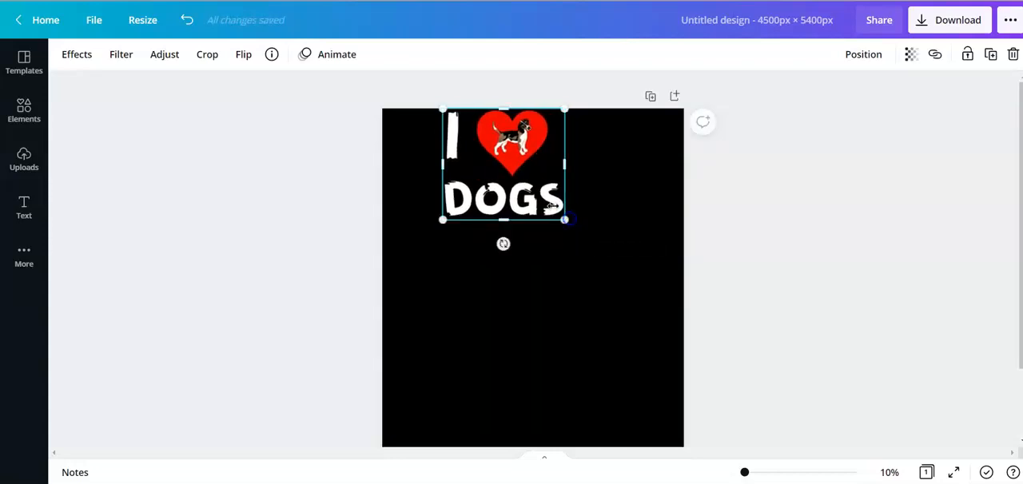
drag(502, 153, 532, 153)
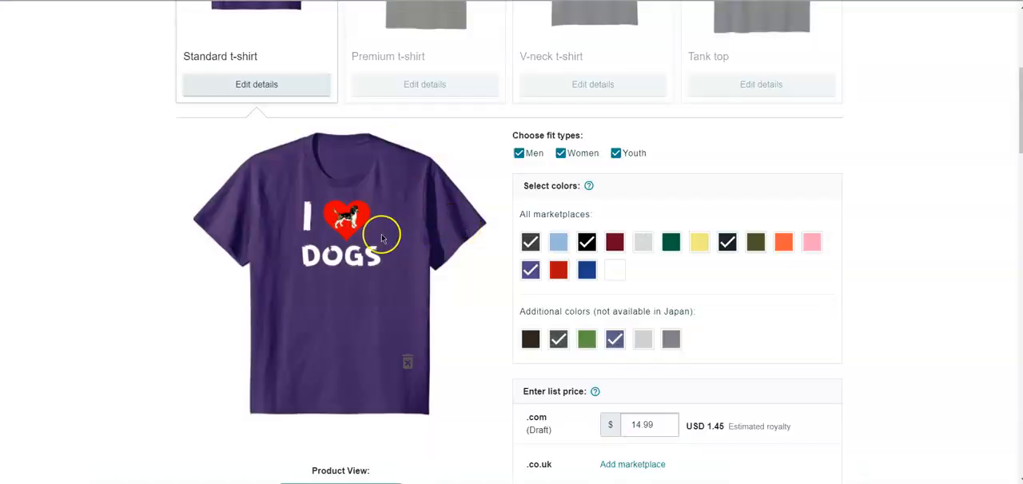
- Switch back to Merch by Amazon and try placing the image credit on its own line in the product description
scroll(839, 248, up, 4)
scroll(887, 215, down, 15)
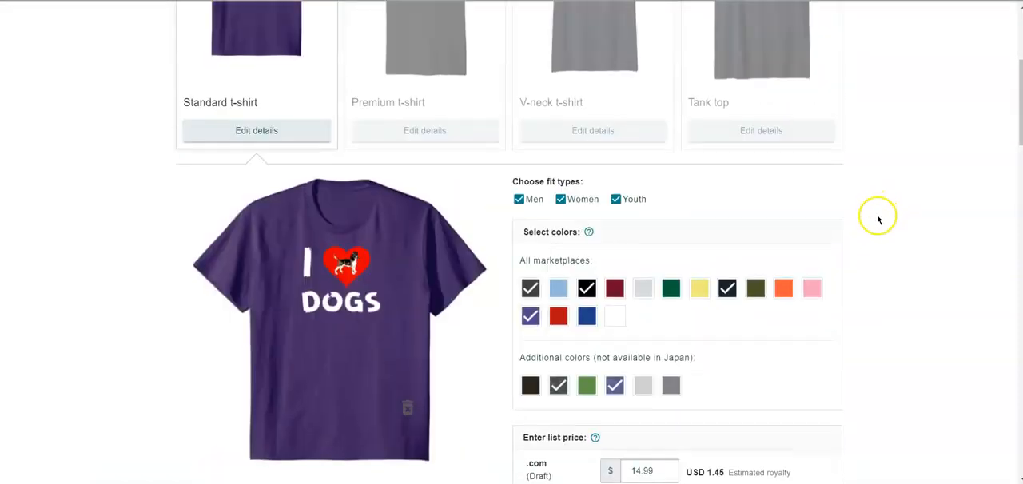
scroll(874, 230, down, 7)
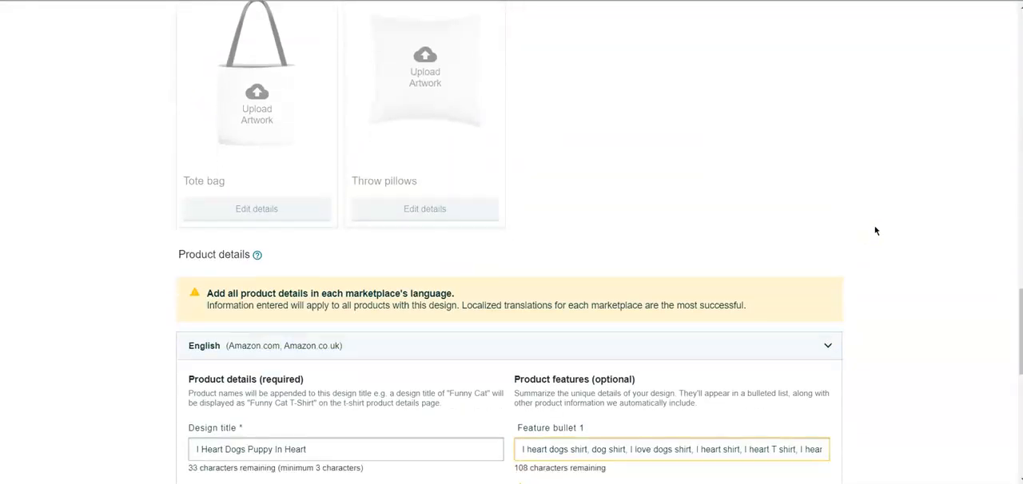
scroll(871, 231, up, 2)
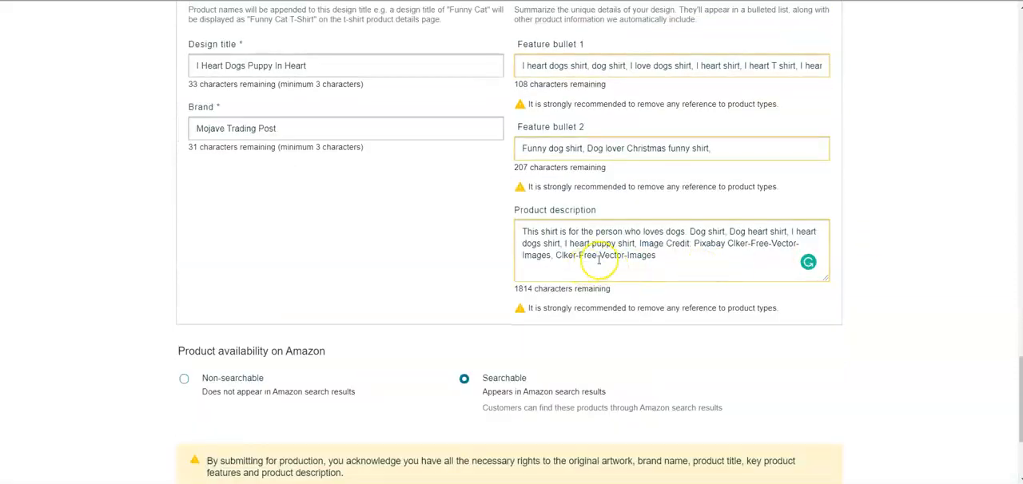
click(639, 242)
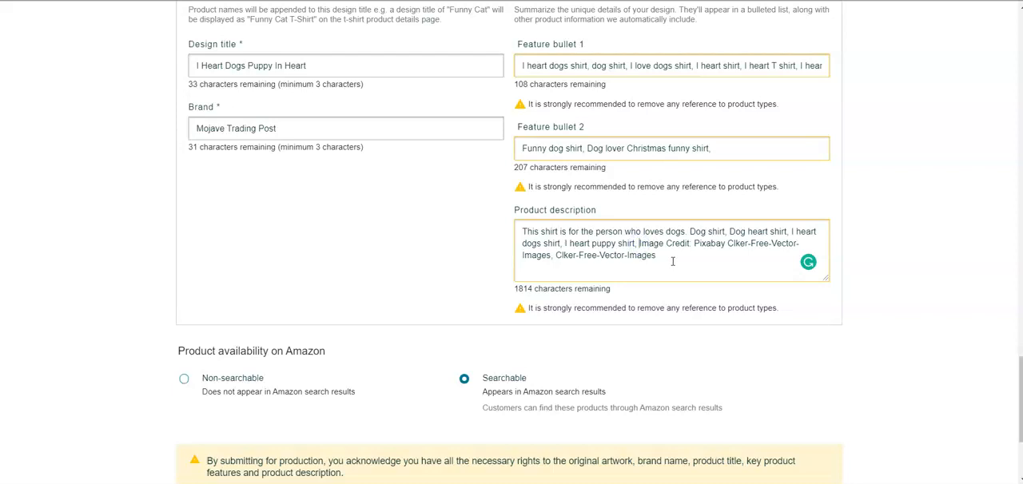
key(Return)
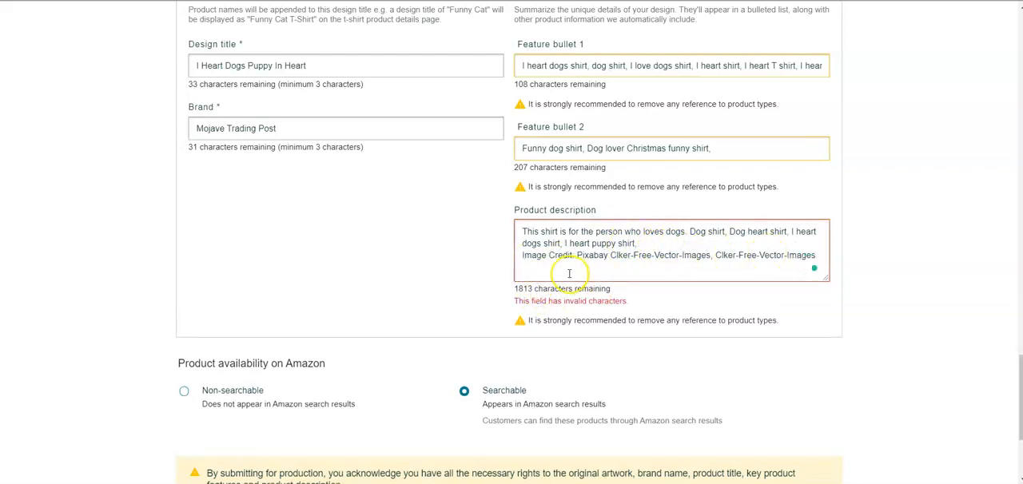
key(BackSpace)
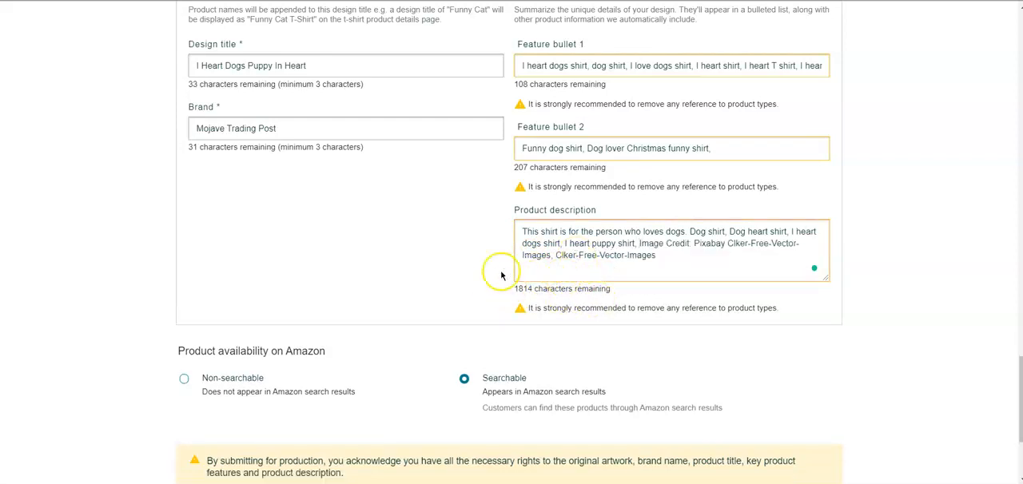
- Publish the standard t-shirt listing as searchable on Amazon and dismiss the product confirmation
scroll(498, 272, up, 3)
scroll(503, 282, down, 5)
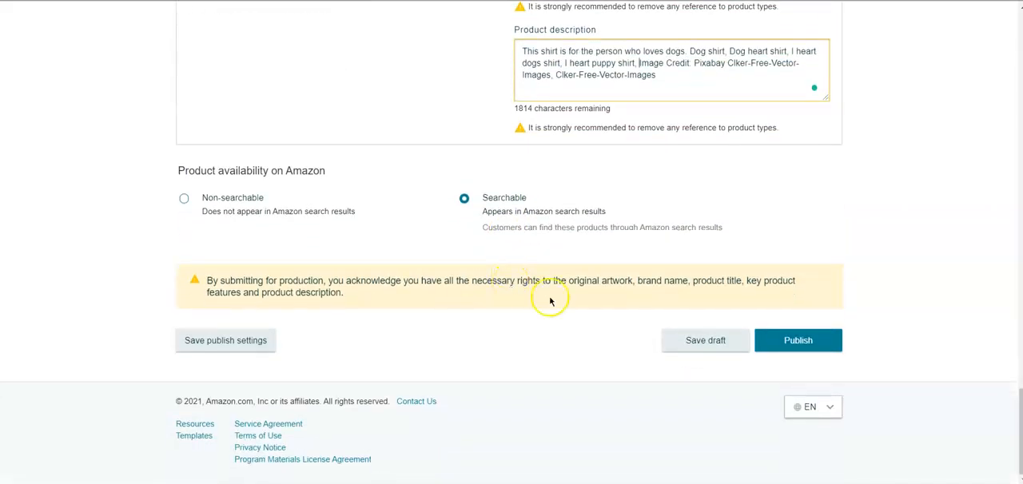
click(793, 344)
click(617, 210)
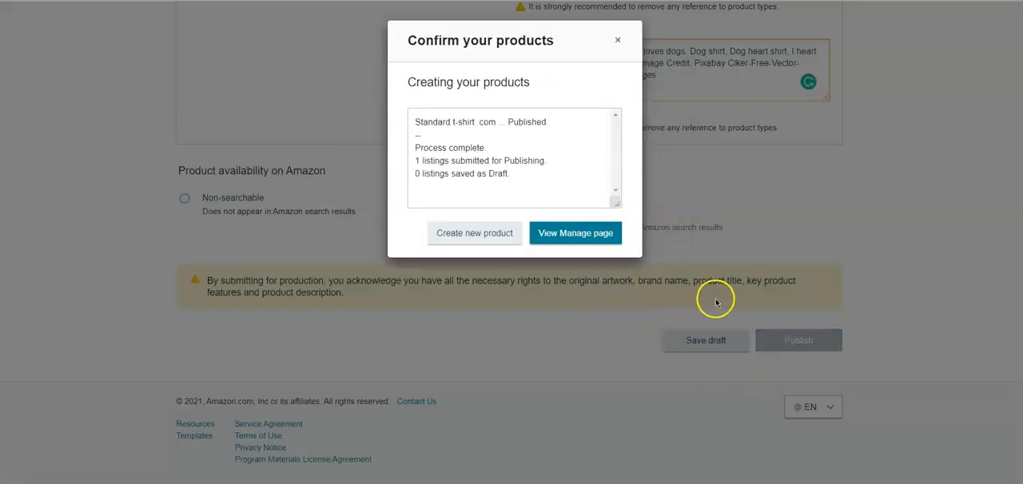
click(616, 40)
- Review the submitted listing's product previews, brand, feature bullets and the image credit in the product description
scroll(504, 264, up, 10)
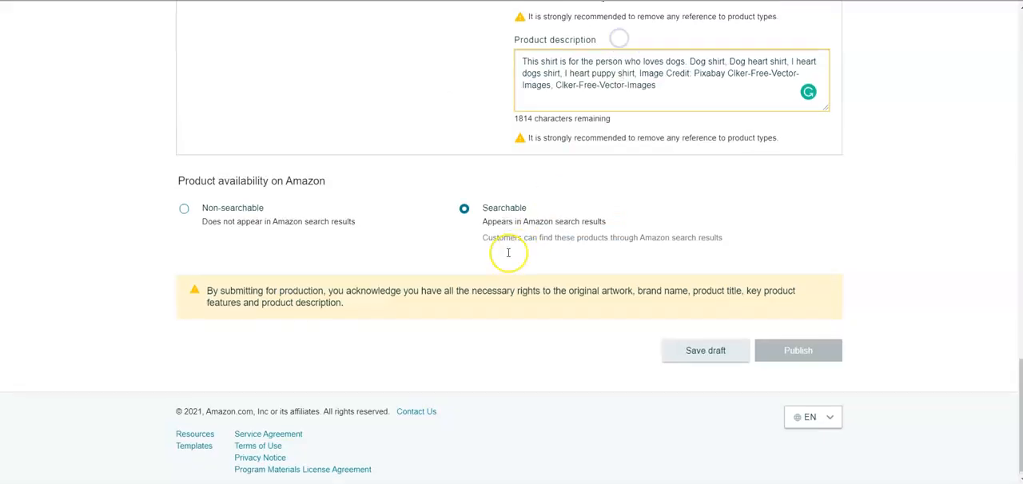
scroll(499, 277, up, 5)
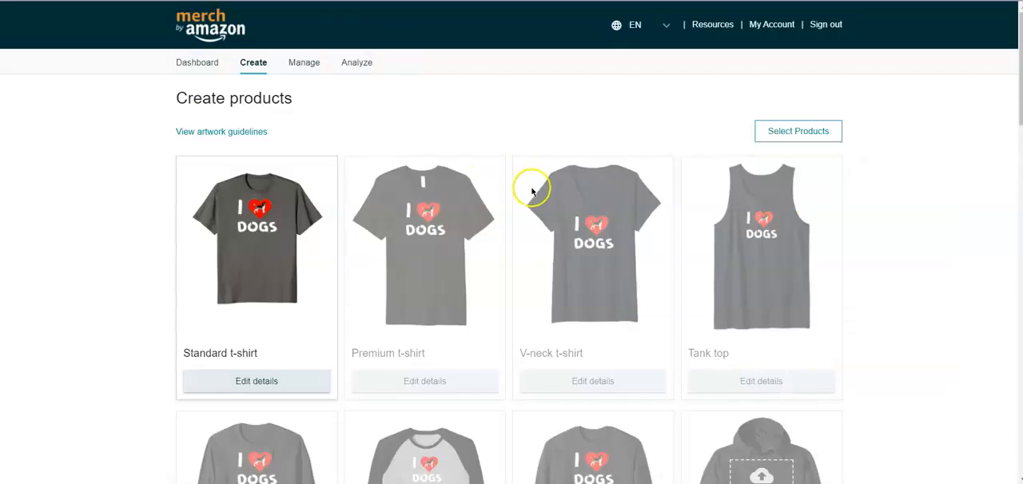
scroll(890, 199, down, 8)
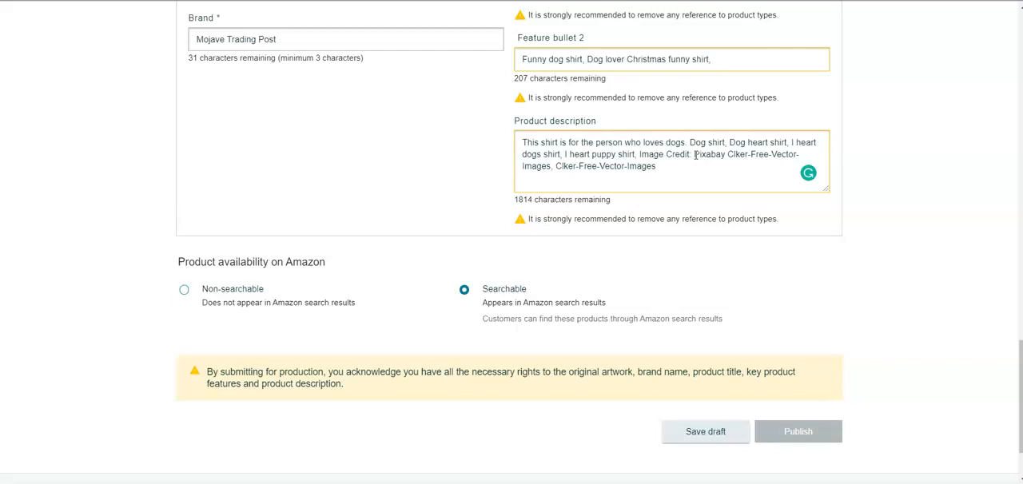
scroll(692, 157, up, 1)
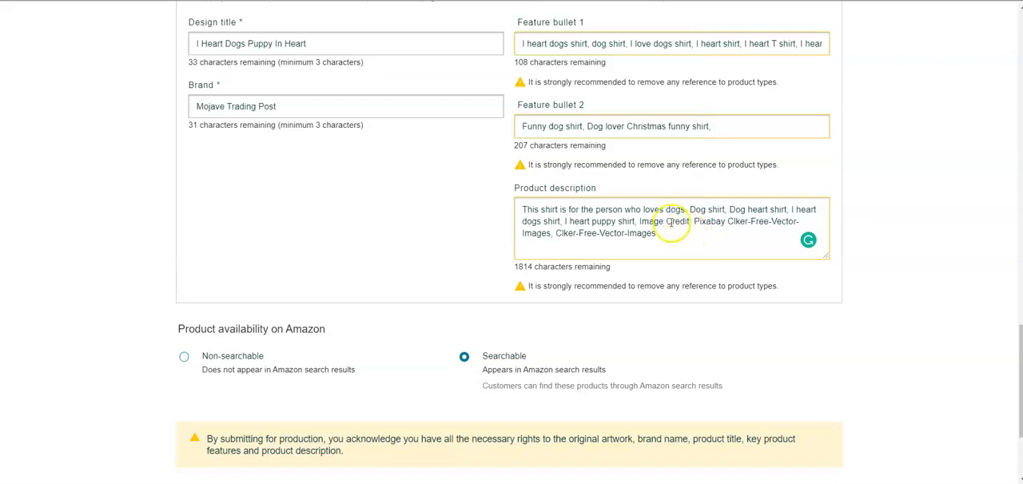
drag(639, 222, 662, 236)
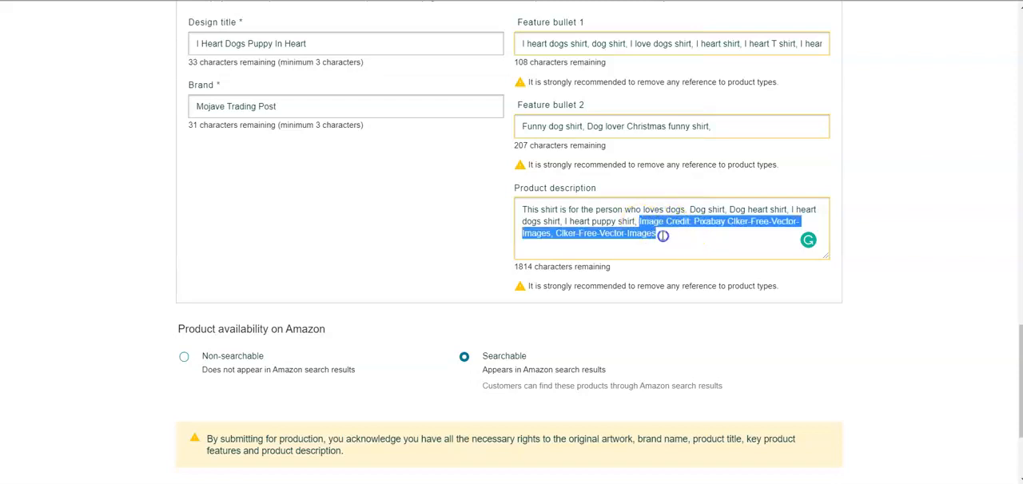
click(673, 237)
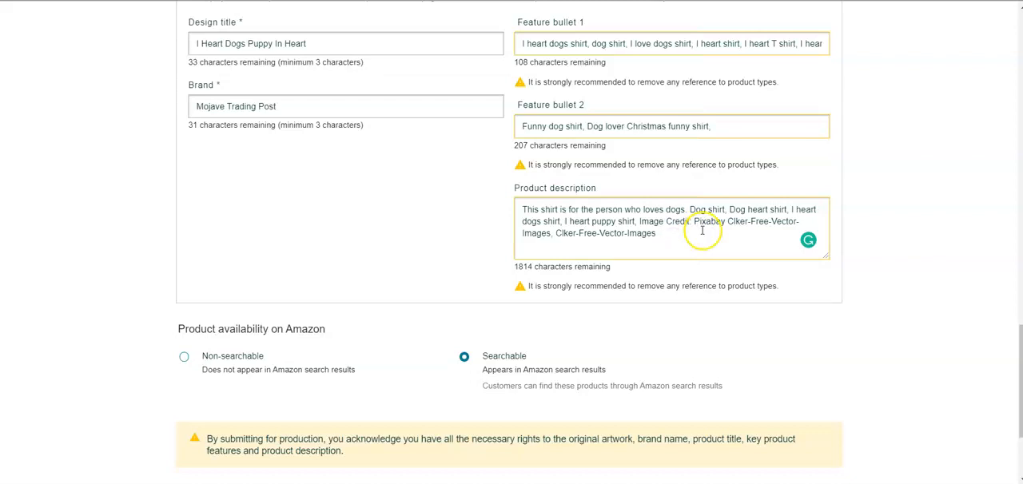
scroll(591, 220, up, 5)
scroll(595, 224, up, 10)
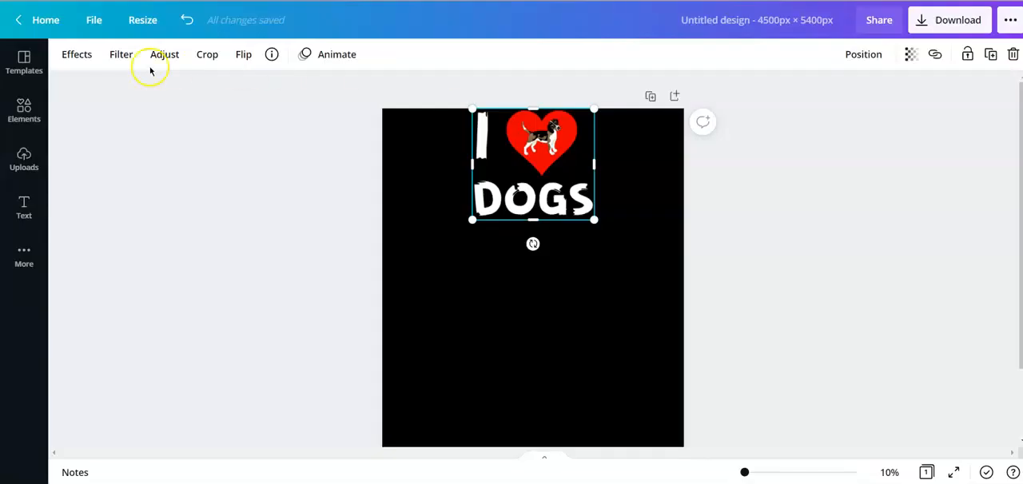
- Switch to Canva and leave the "I (heart) DOGS" design for the home page
click(40, 22)
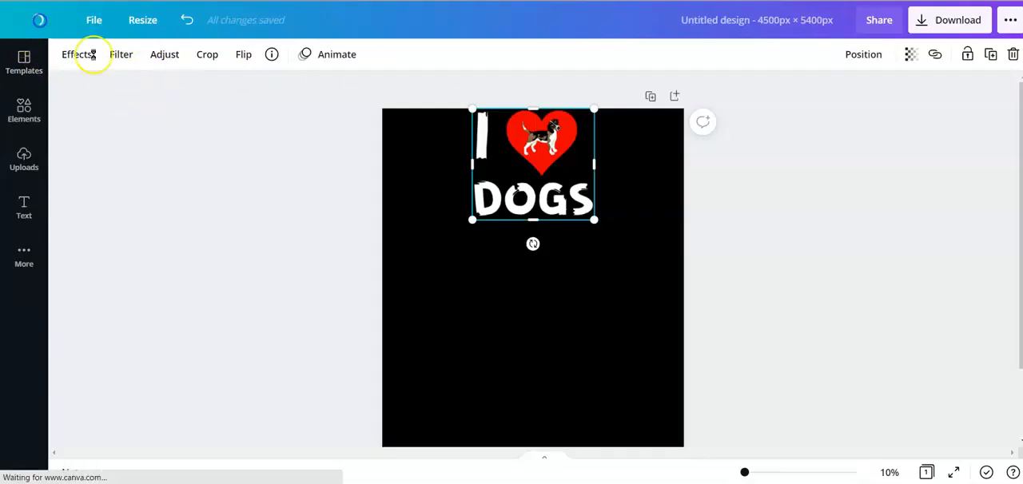